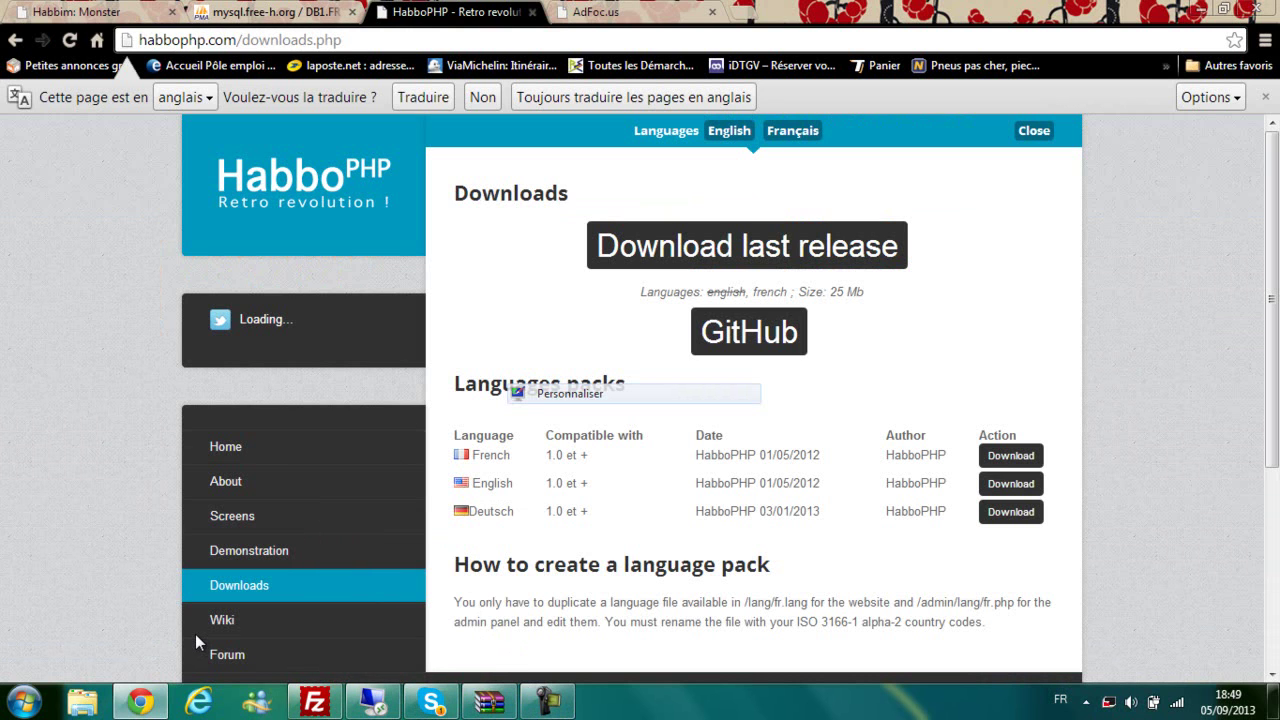
Step: Bring FileZilla and the open HabboPHP-master archive in WinRAR to the front
key("ctrl+l")
left_click(196, 635)
key("ctrl+l")
left_click(196, 635)
left_click(315, 701)
left_click(489, 701)
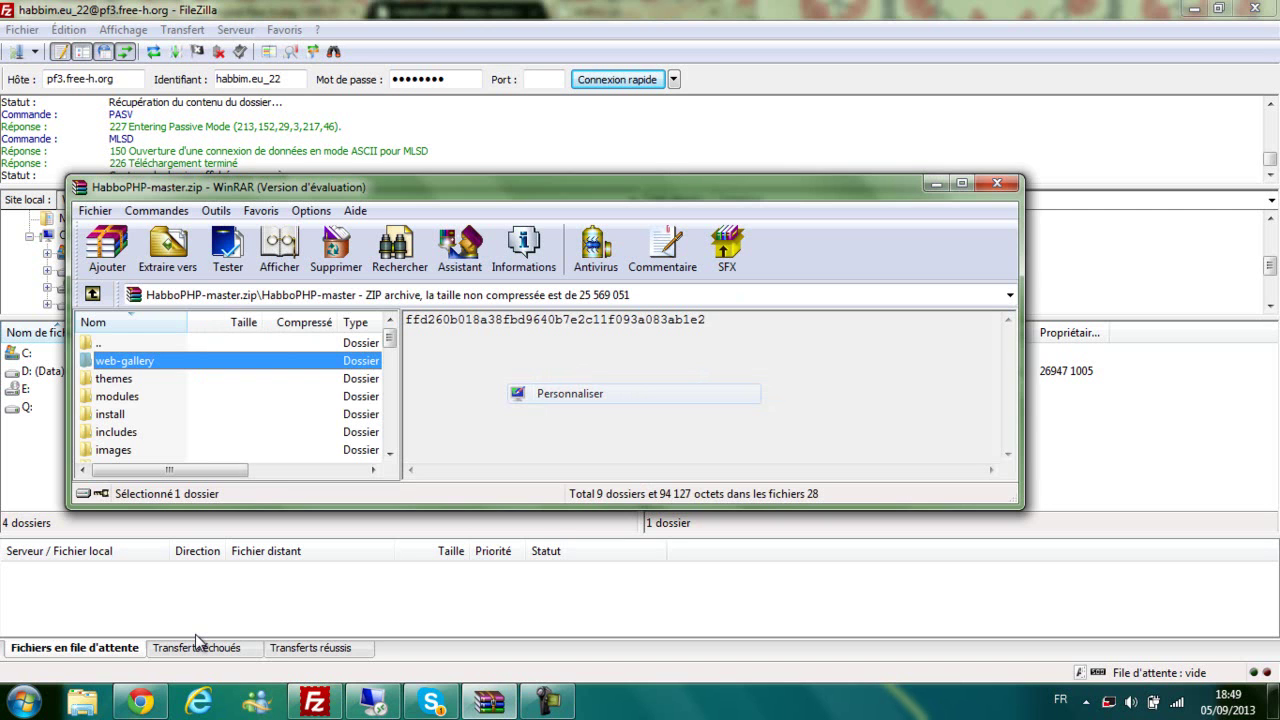
Step: Drag every HabboPHP-master.zip entry onto the FileZilla server, then return to phpMyAdmin's import tab
key("ctrl+a")
left_click_drag(124, 361, 1140, 430)
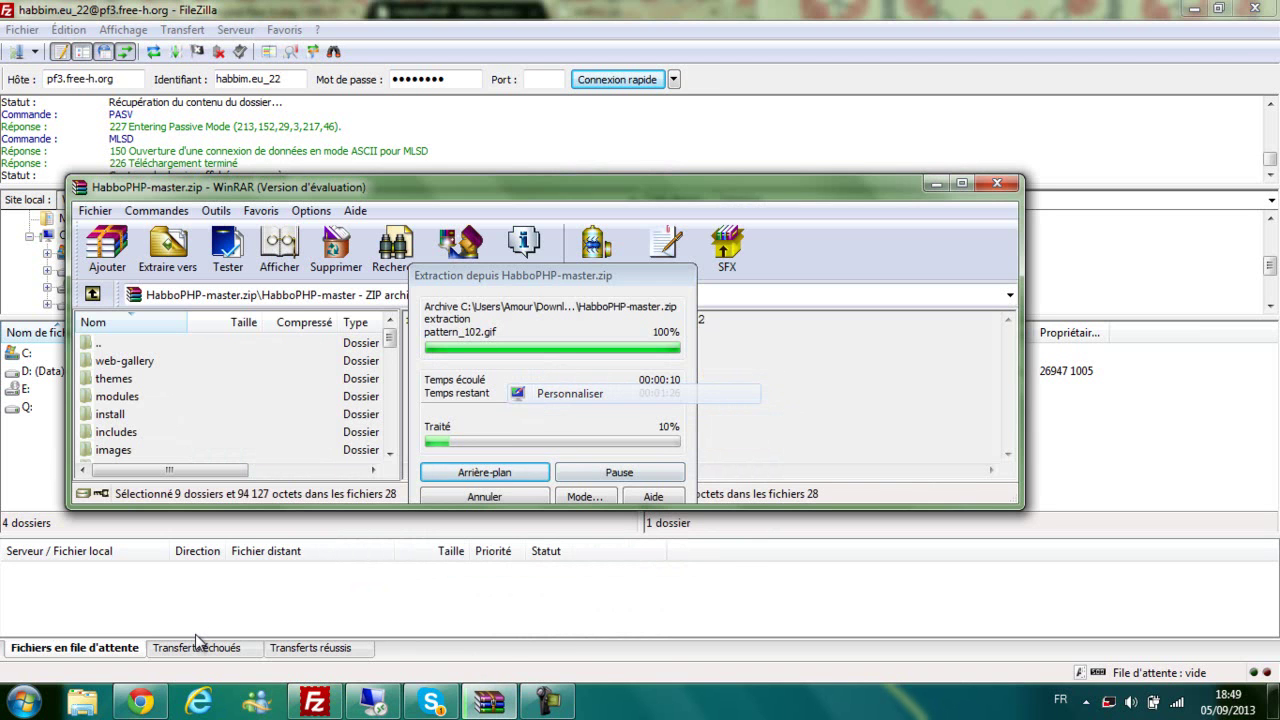
left_click(141, 702)
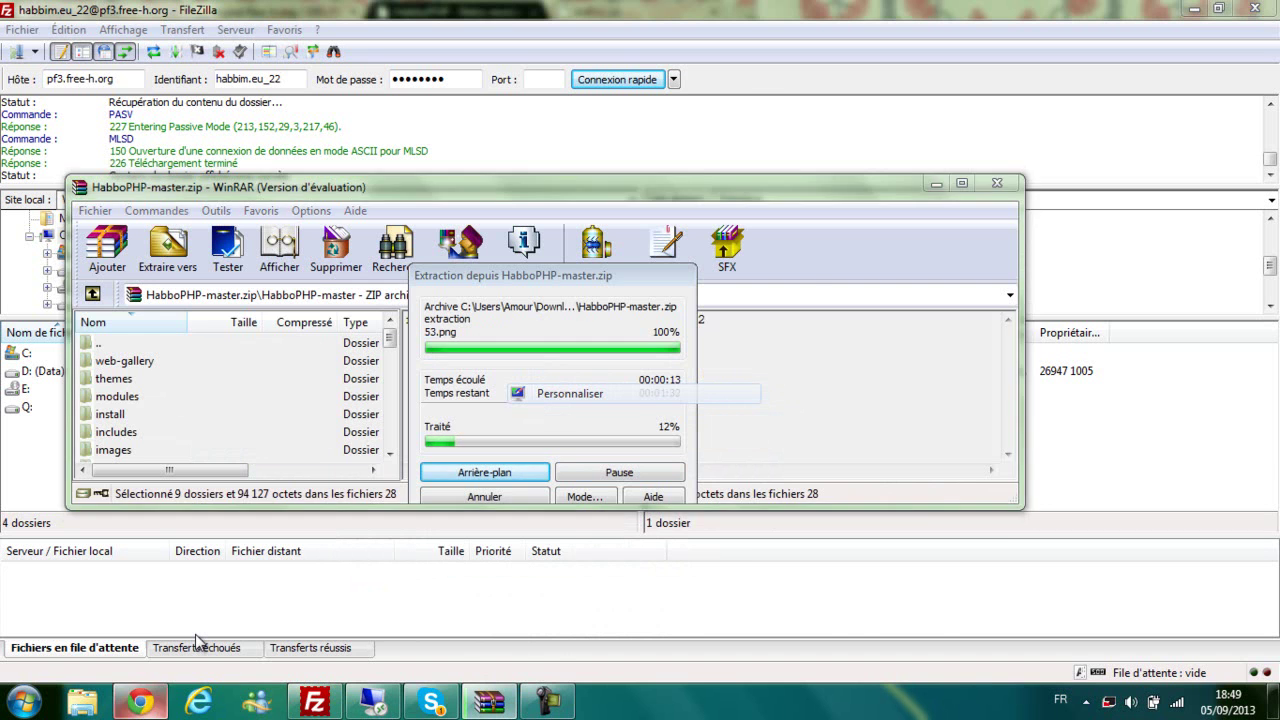
key("ctrl+shift+Tab")
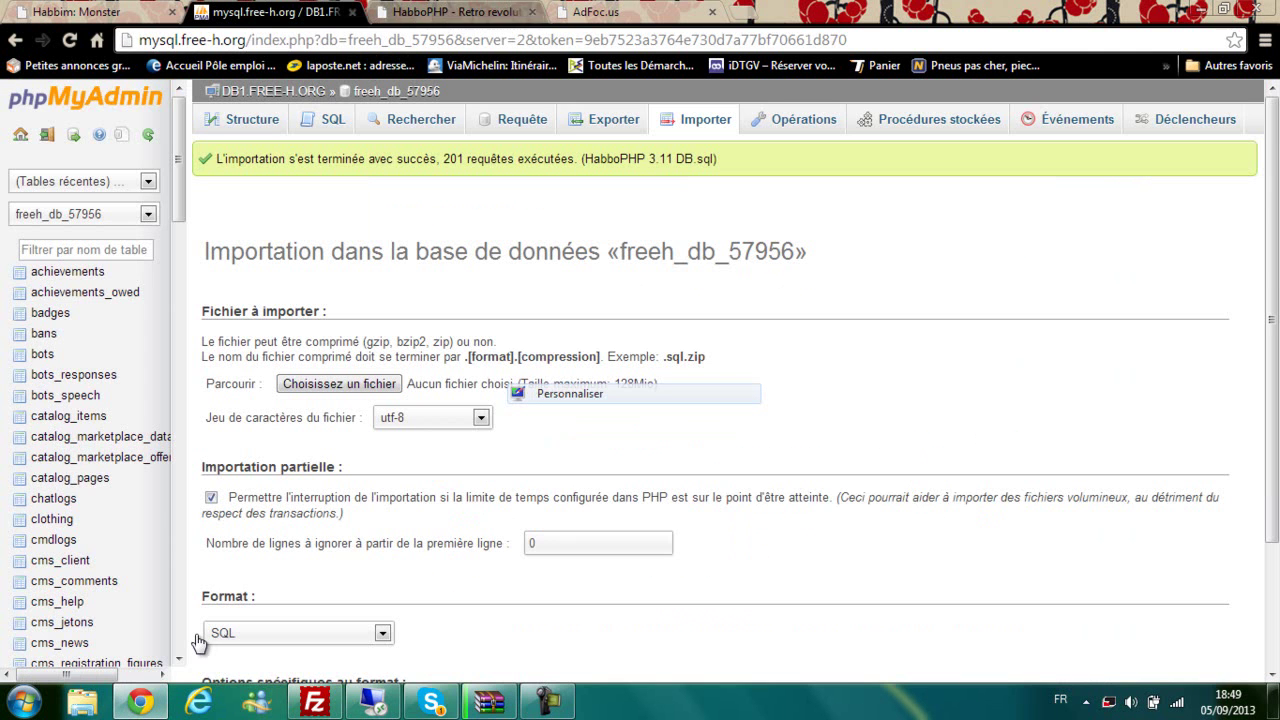
Step: Highlight the HabboPHP 3.11 DB.sql import success message and the freeh_db_57956 database name
scroll(85, 300, "down", 2)
left_click_drag(54, 363, 110, 297)
left_click_drag(196, 634, 196, 634)
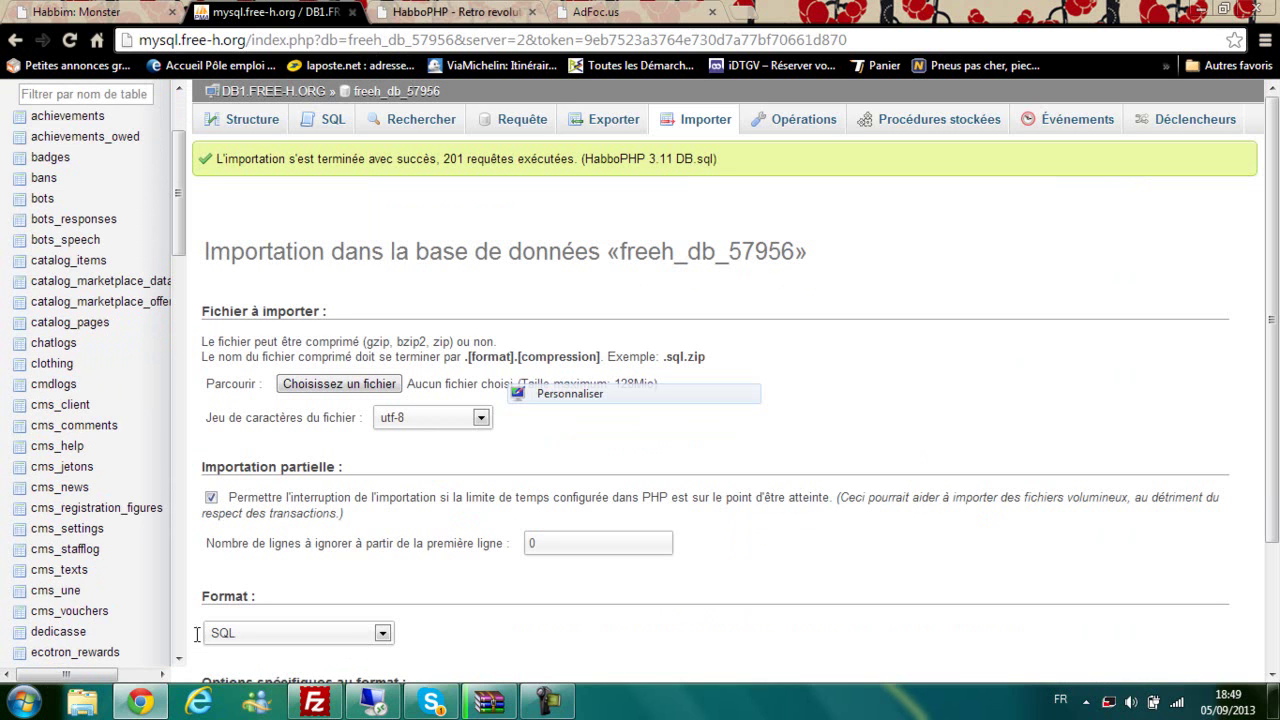
left_click_drag(245, 159, 492, 159)
left_click_drag(607, 159, 704, 159)
left_click(704, 159)
left_click_drag(606, 251, 781, 251)
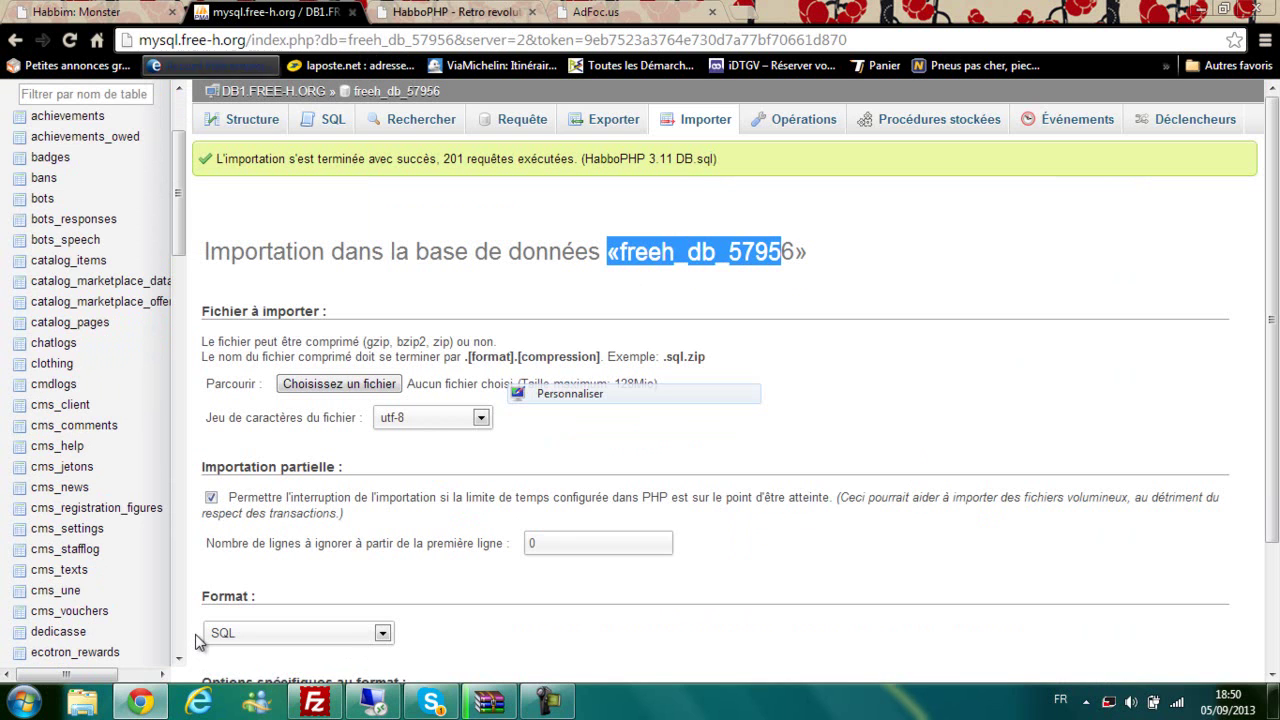
Step: Close the Habbim tab and the AdFoc.us tab
left_click(172, 12)
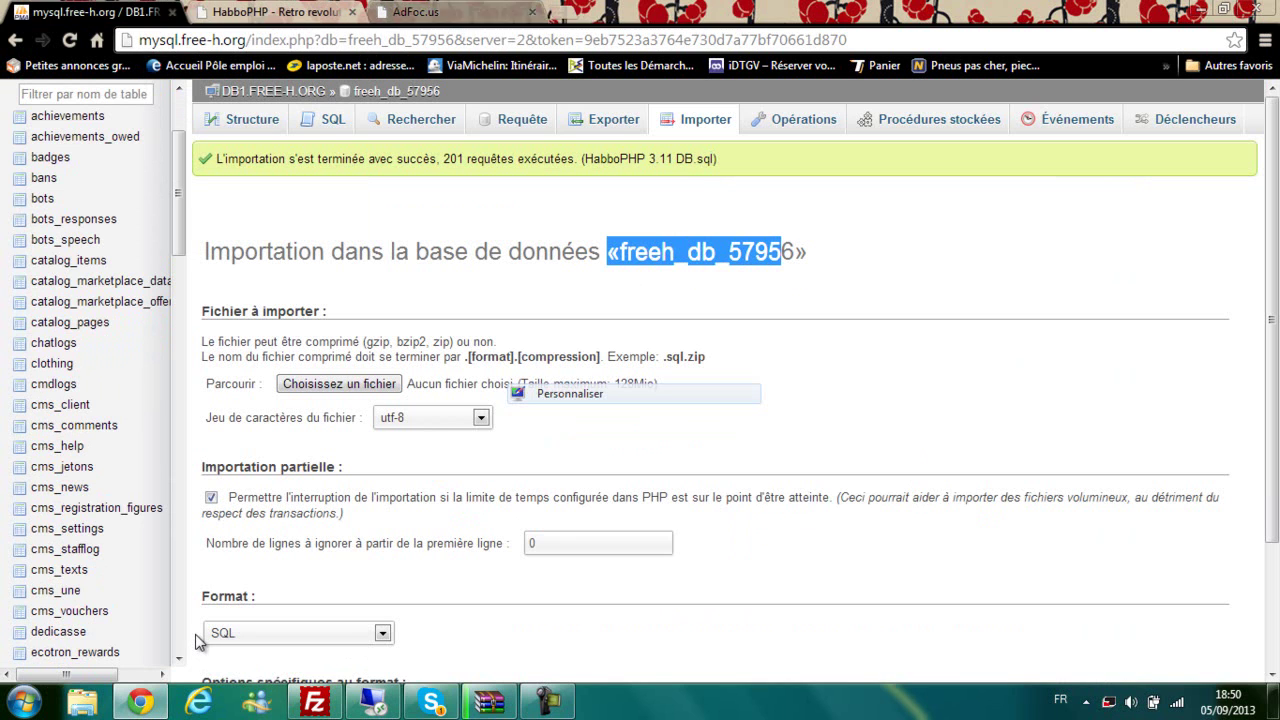
left_click(450, 12)
key("ctrl+w")
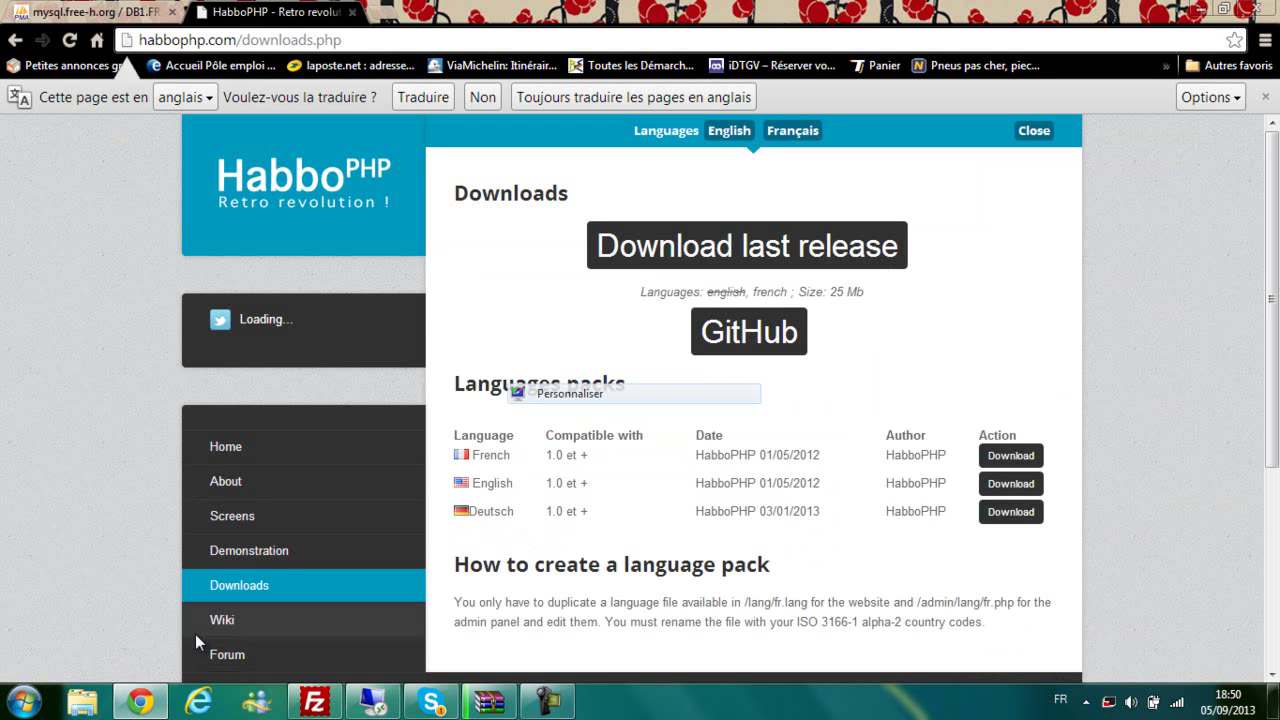
Step: Check the running archive extraction and the hidden system tray icons
left_click(490, 702)
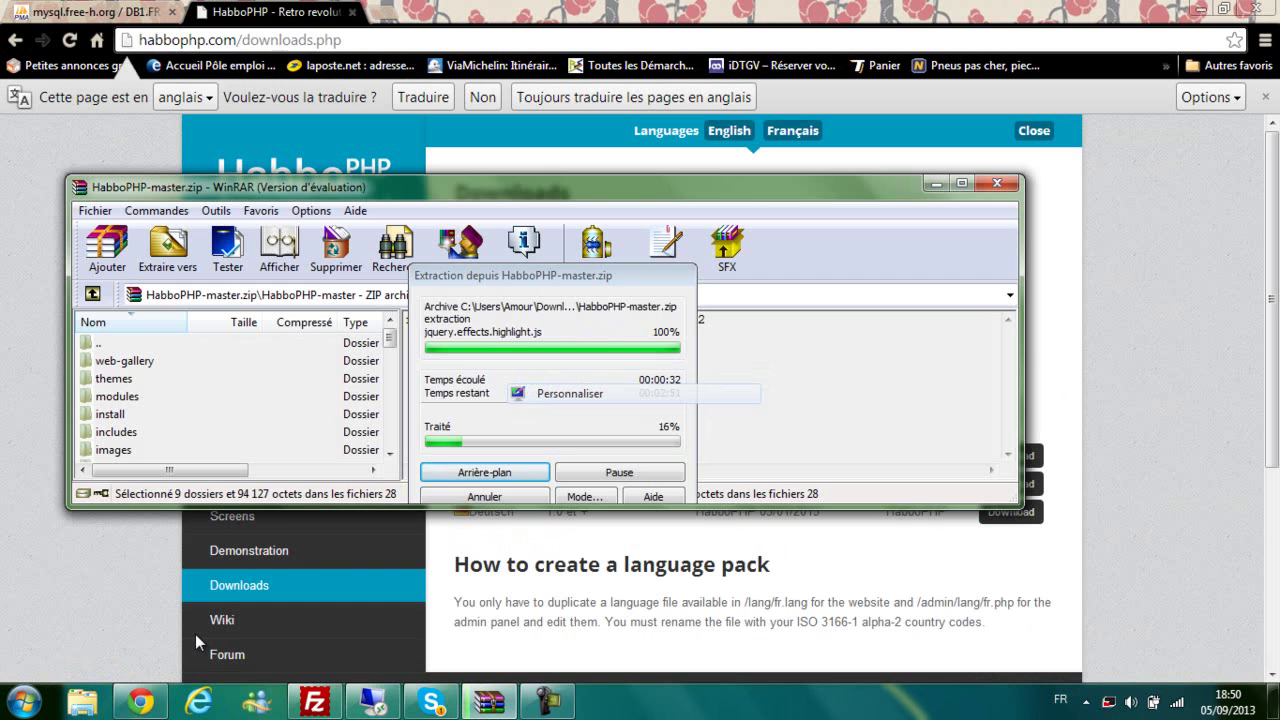
left_click(197, 637)
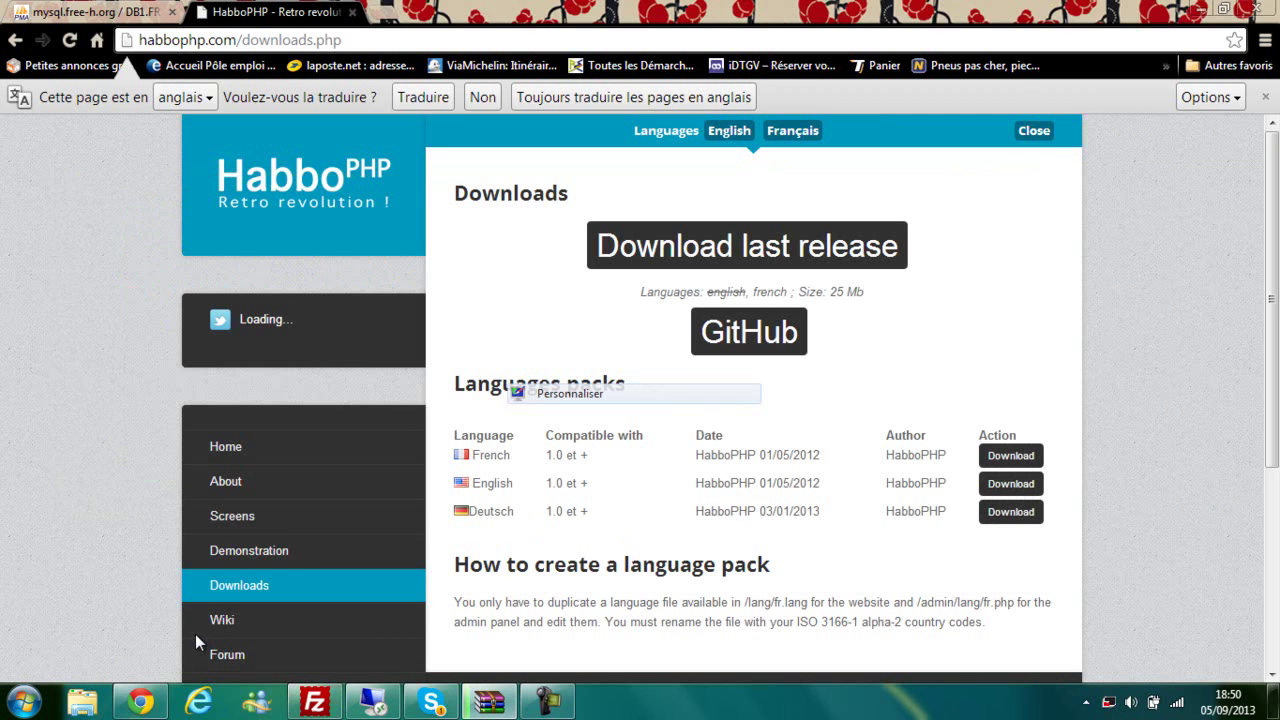
left_click(1086, 702)
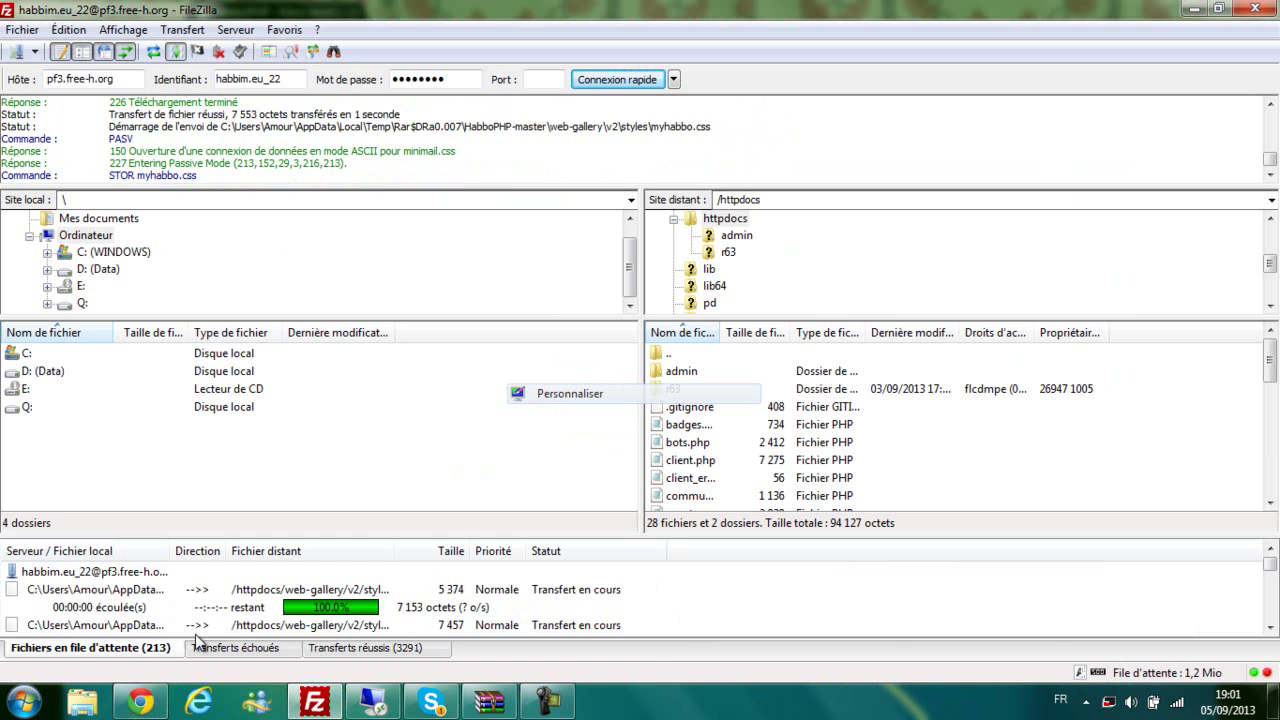
Step: Close the WinRAR window and open a new blank Chrome tab
right_click(489, 701)
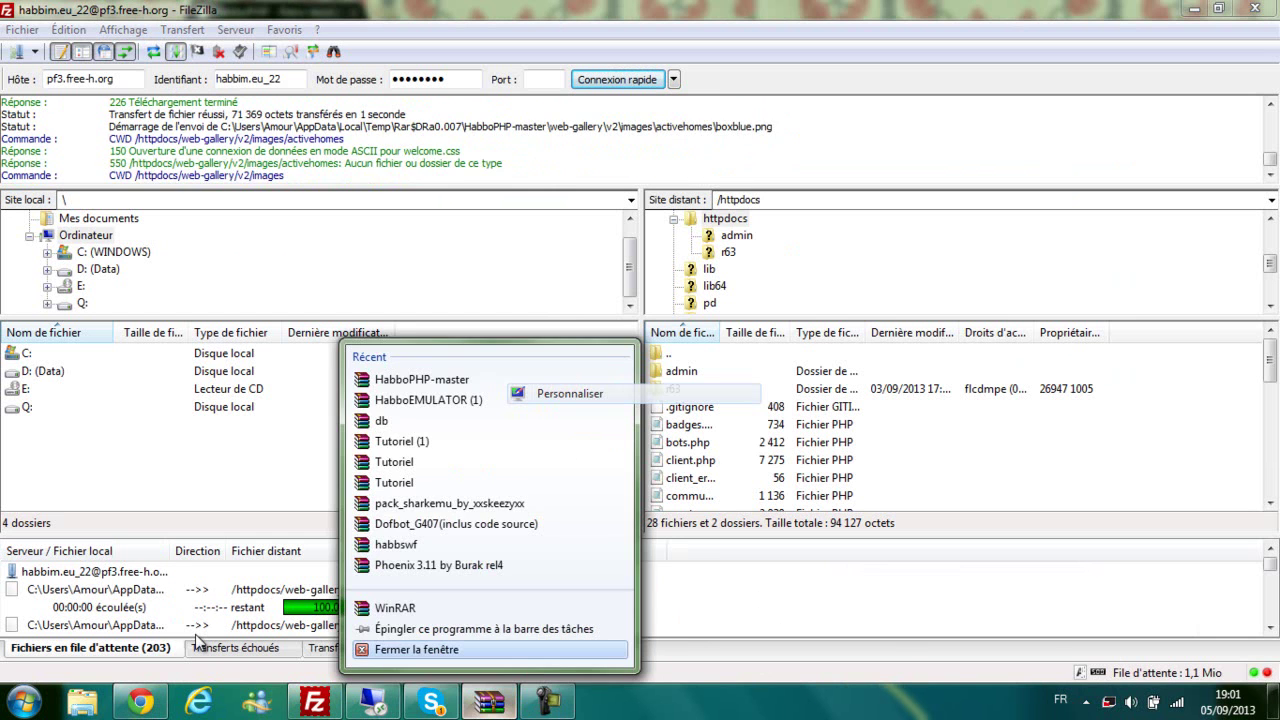
left_click(416, 649)
left_click(140, 701)
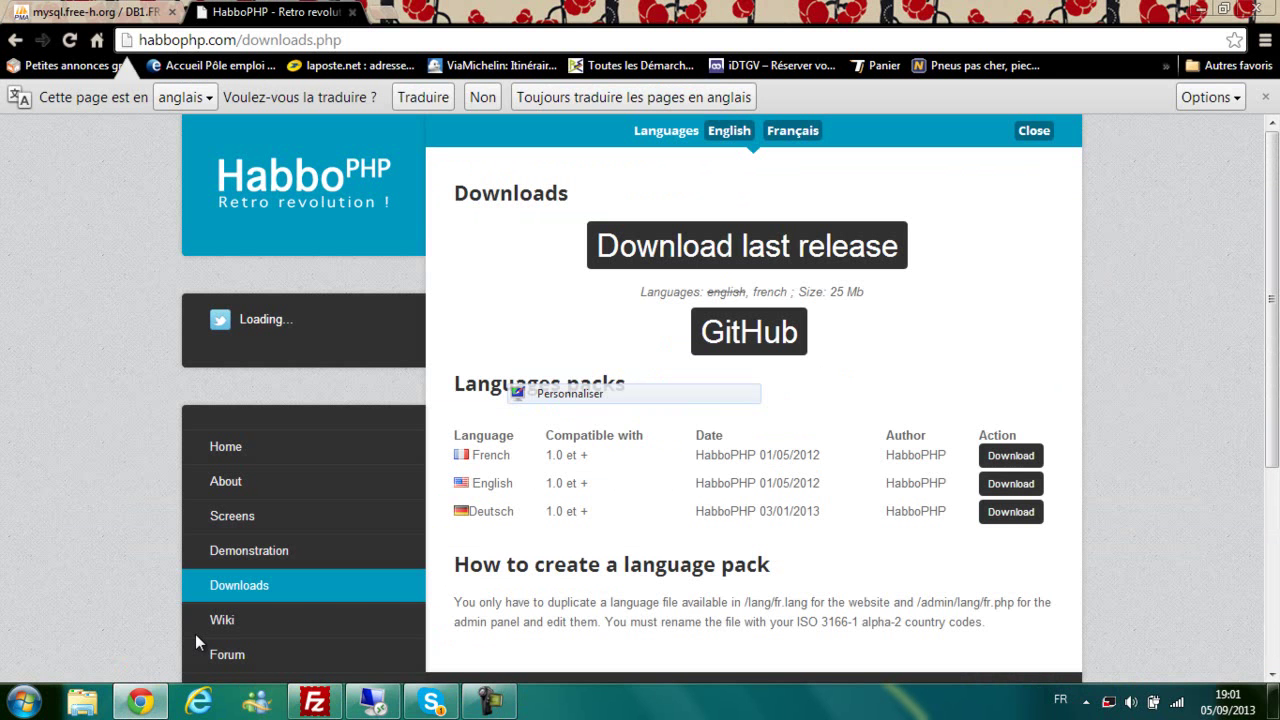
key("ctrl+t")
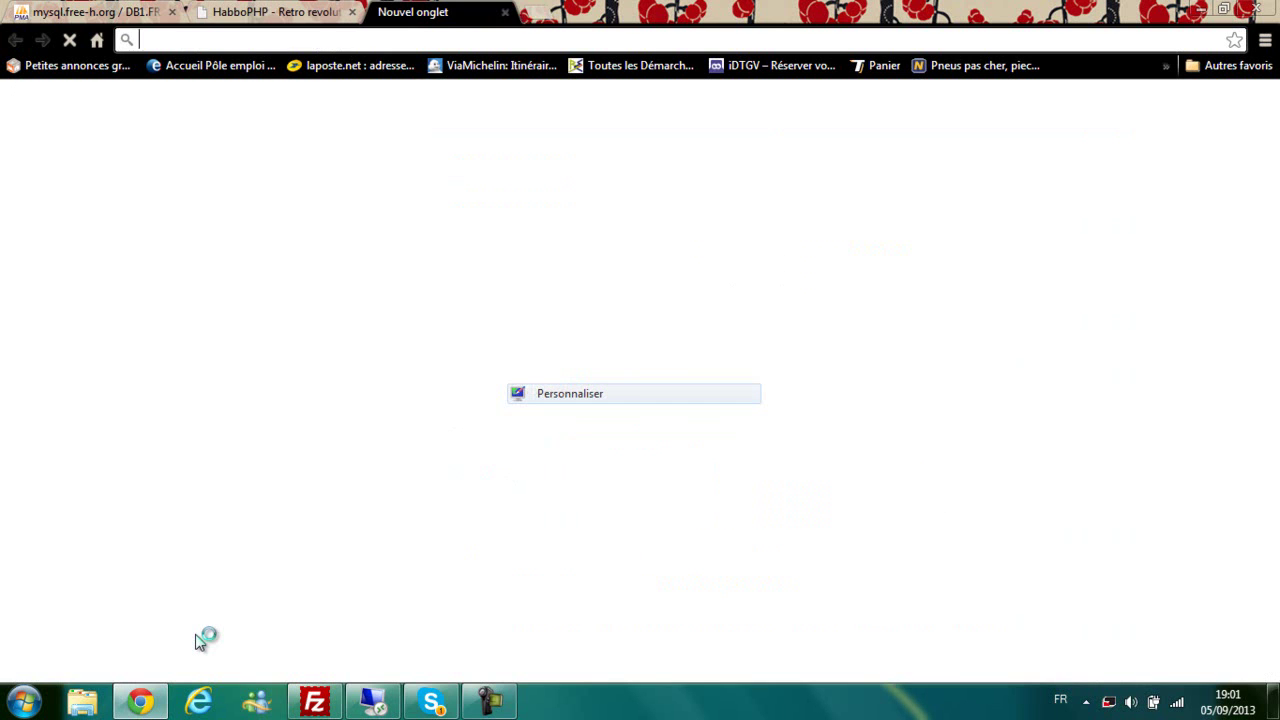
type("ww")
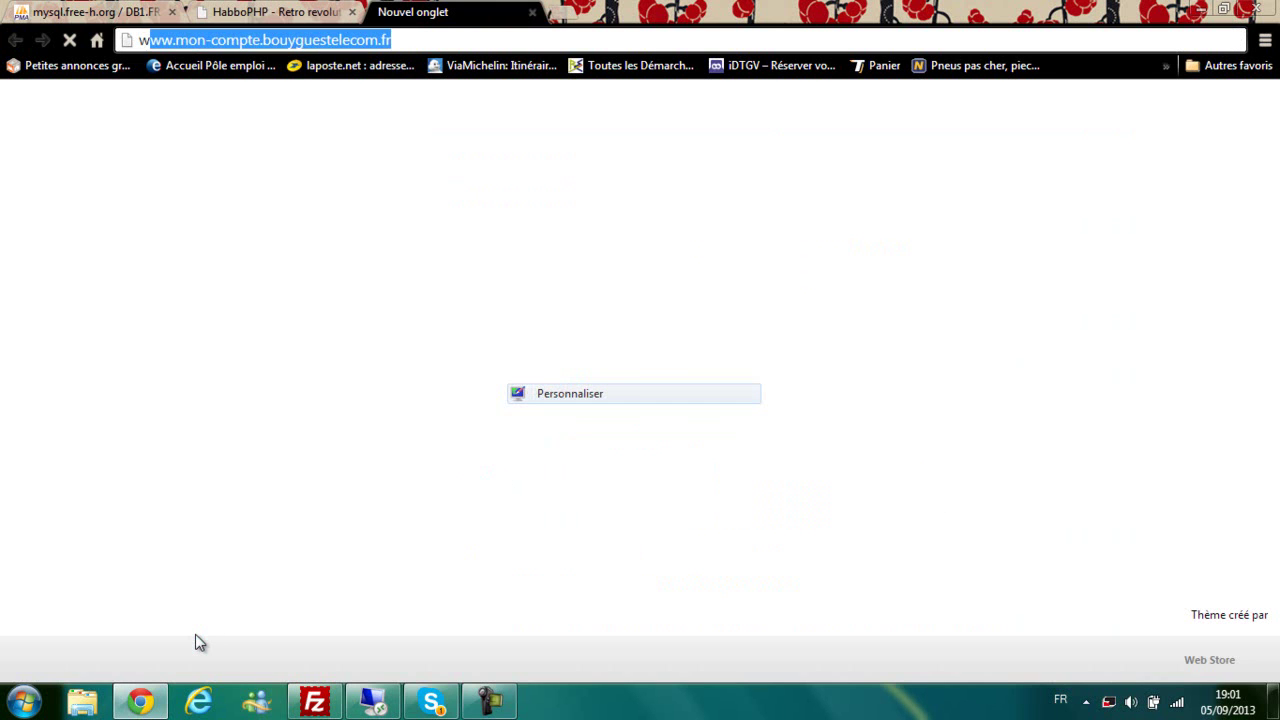
type("w.")
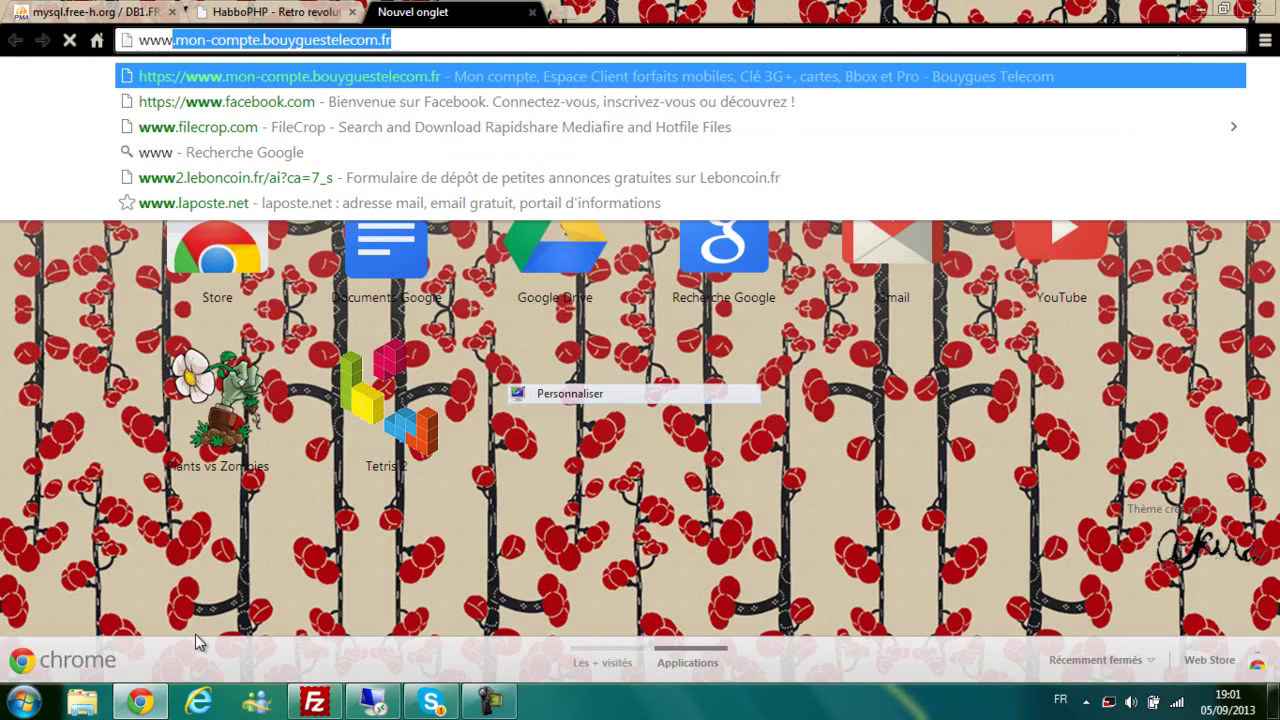
type("habbim")
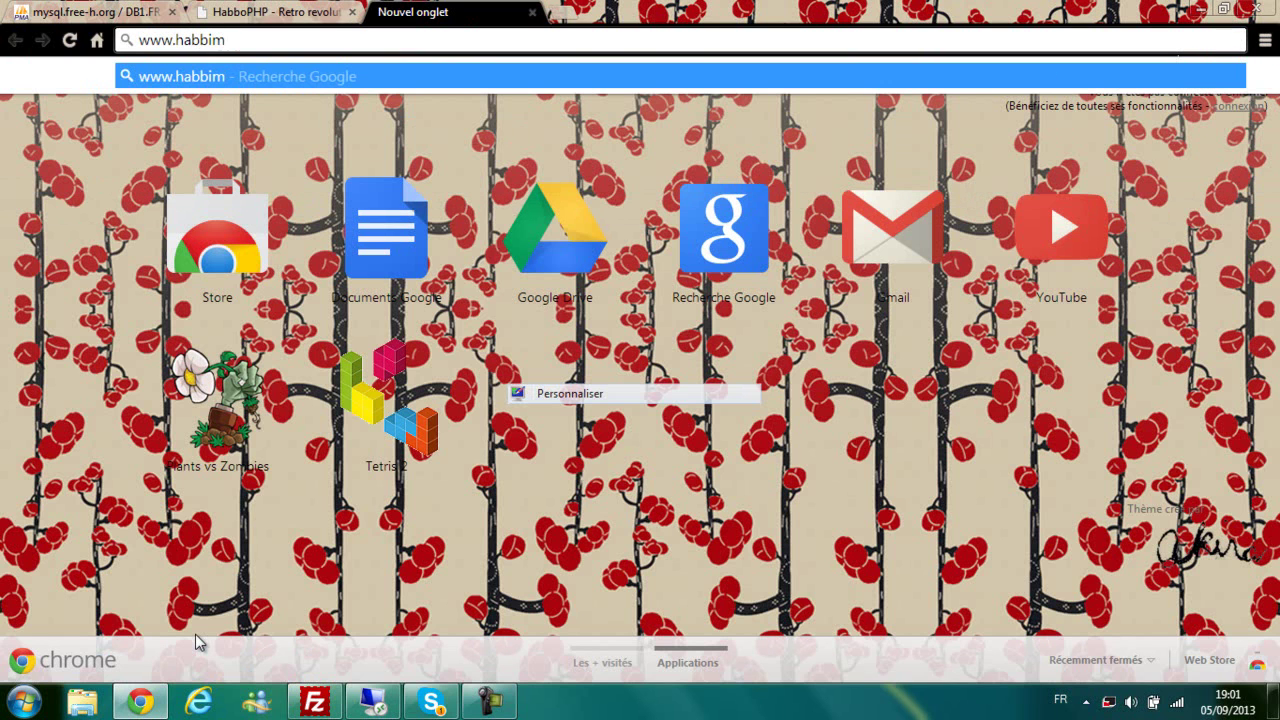
type(".eu")
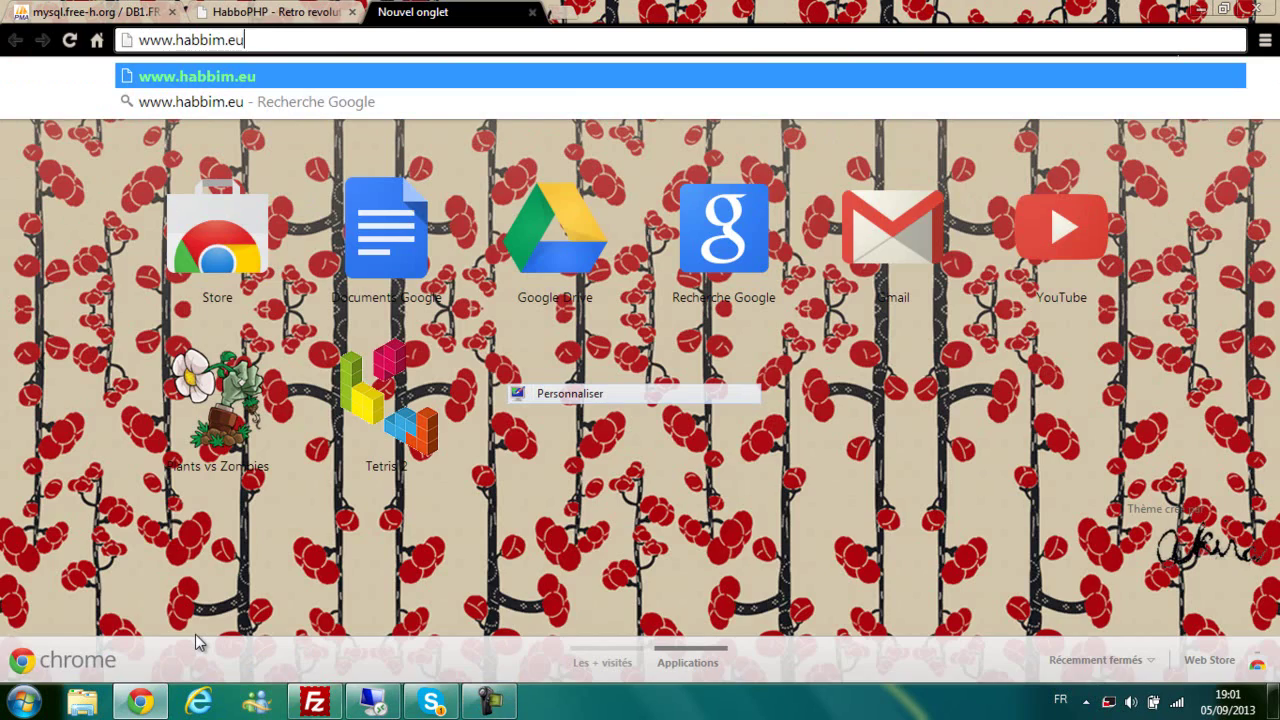
key("alt+Tab")
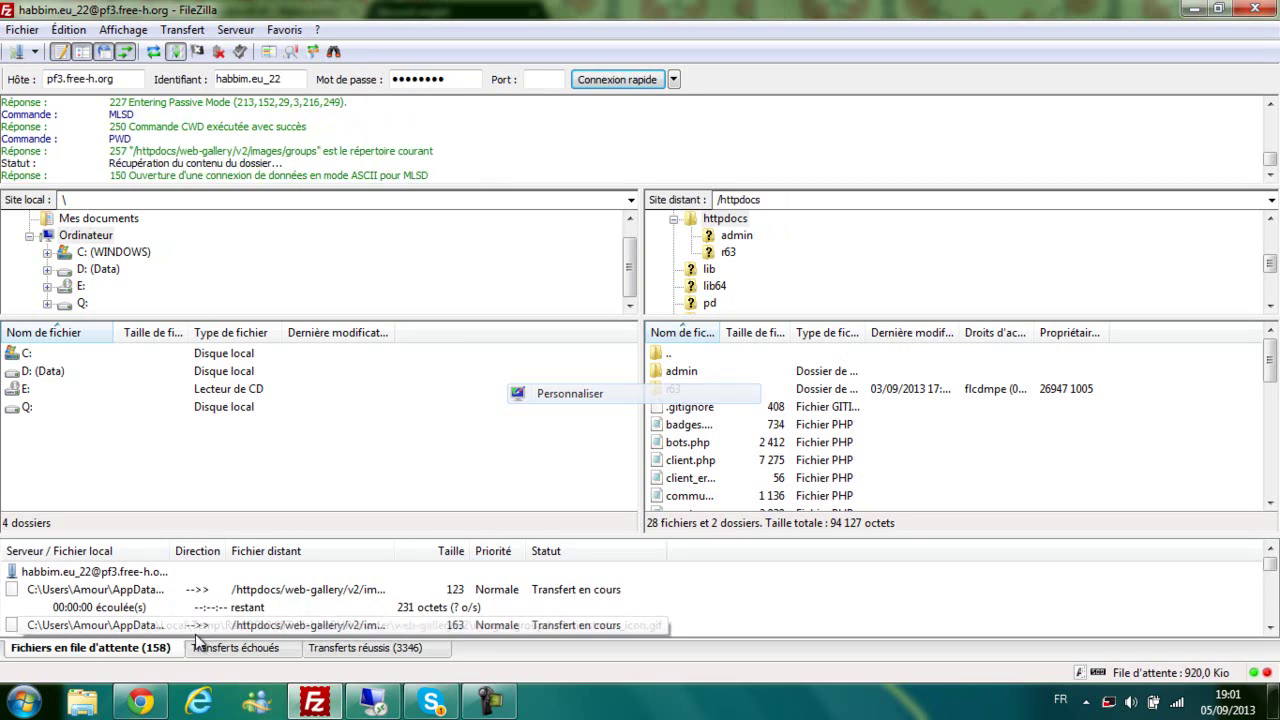
key("alt+Tab")
key("ctrl+shift+Tab")
key("ctrl+Tab")
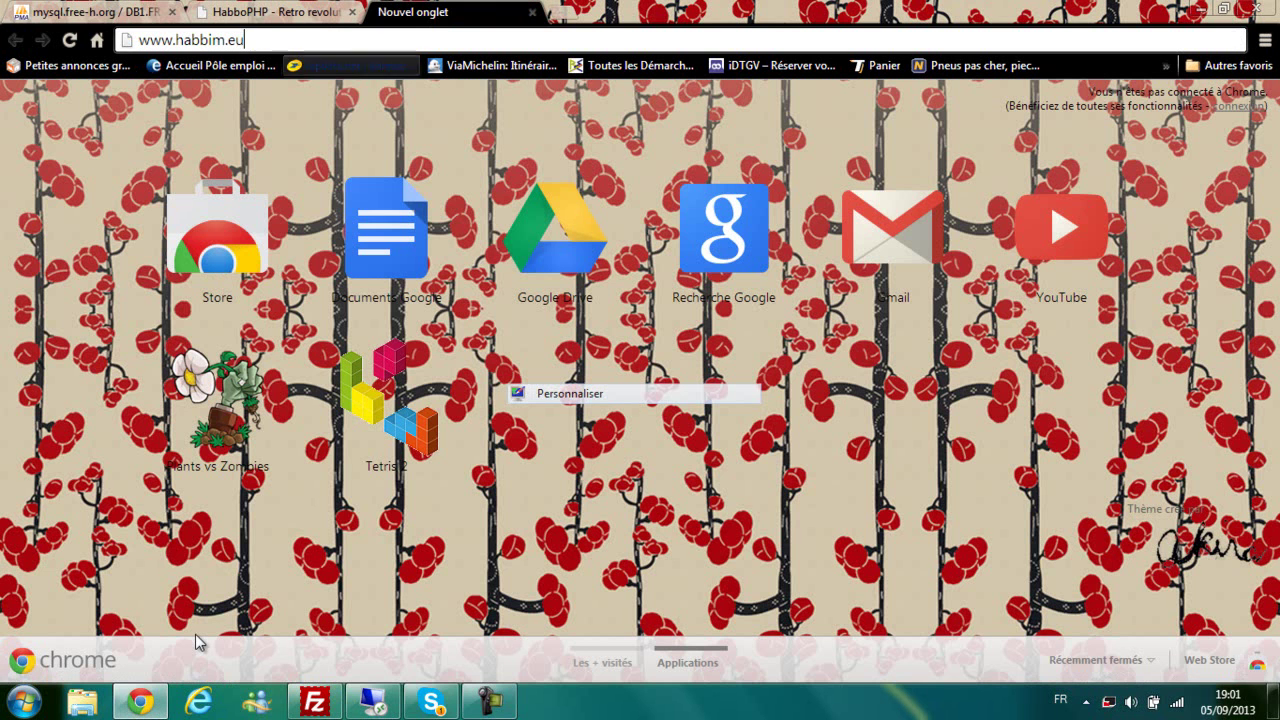
key("Return")
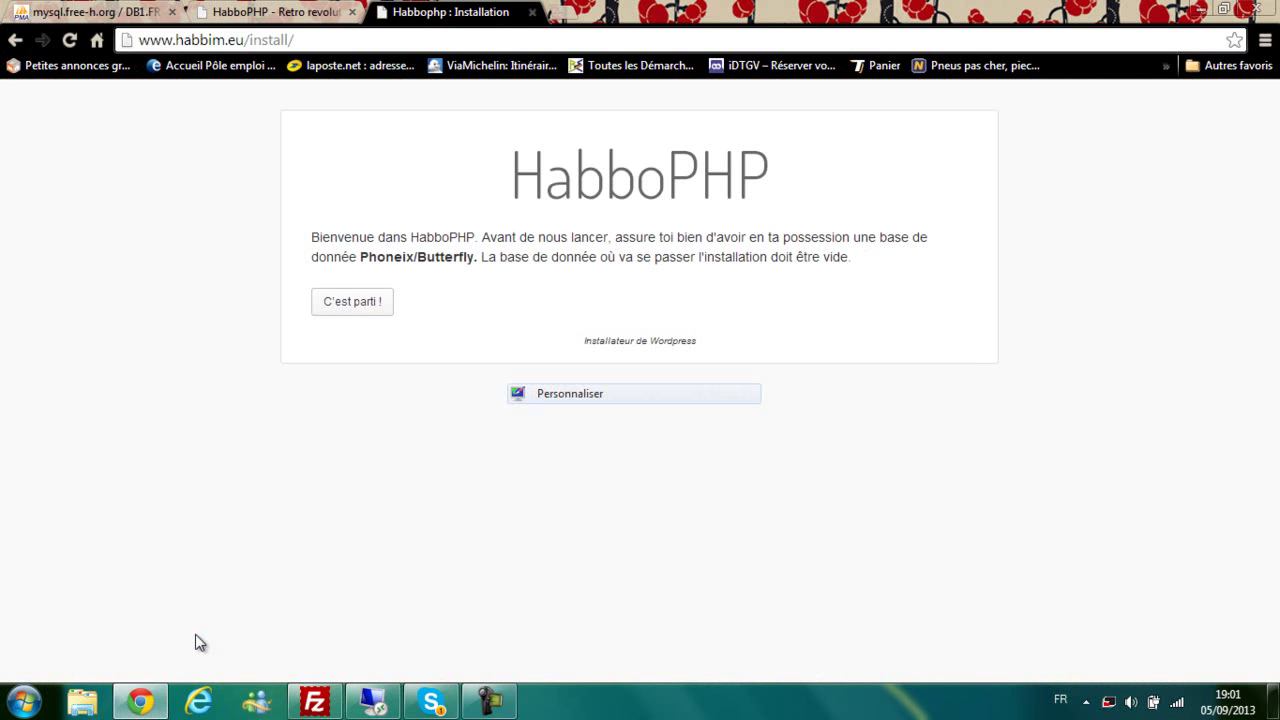
Step: Highlight the welcome text's requirement for an empty Phoenix/Butterfly database
left_click_drag(516, 237, 928, 237)
left_click(852, 237)
left_click(928, 237)
left_click_drag(385, 257, 515, 257)
left_click(477, 257)
left_click(515, 257)
left_click_drag(651, 257, 797, 257)
left_click(797, 257)
Step: Check the imported tables in phpMyAdmin, then start the installation with C'est parti !
left_click(95, 12)
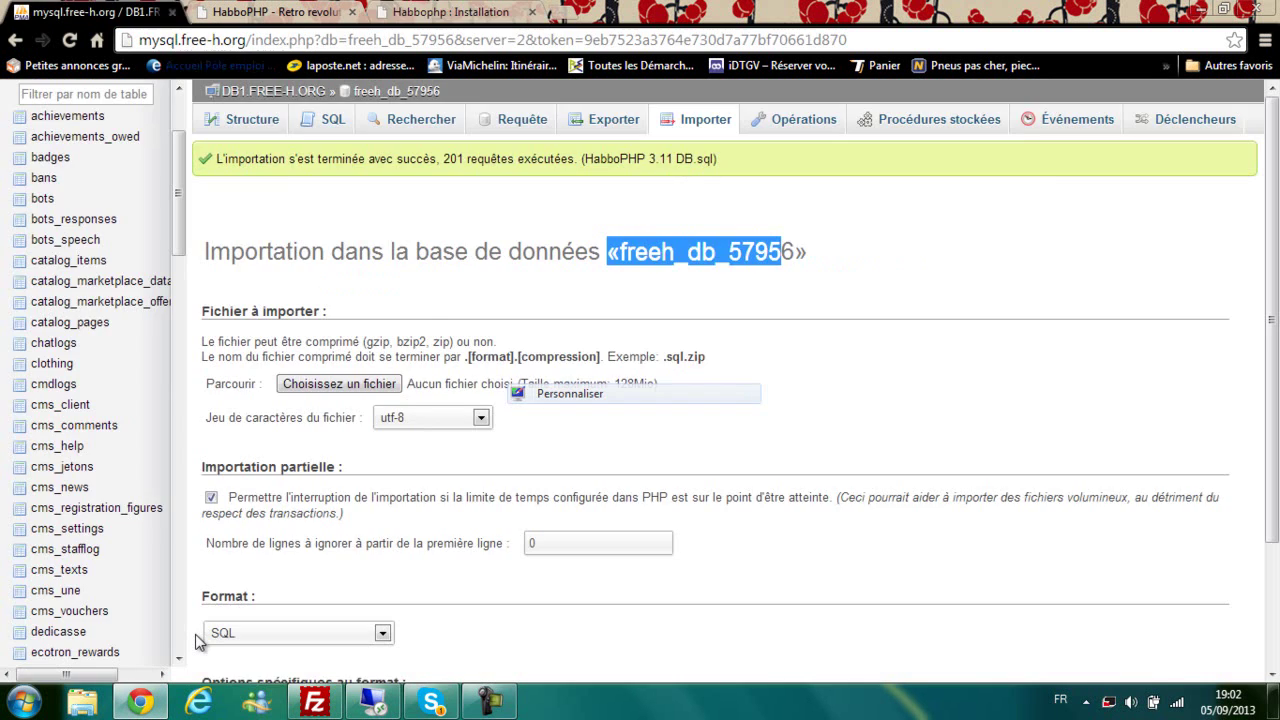
scroll(90, 370, "up", 4)
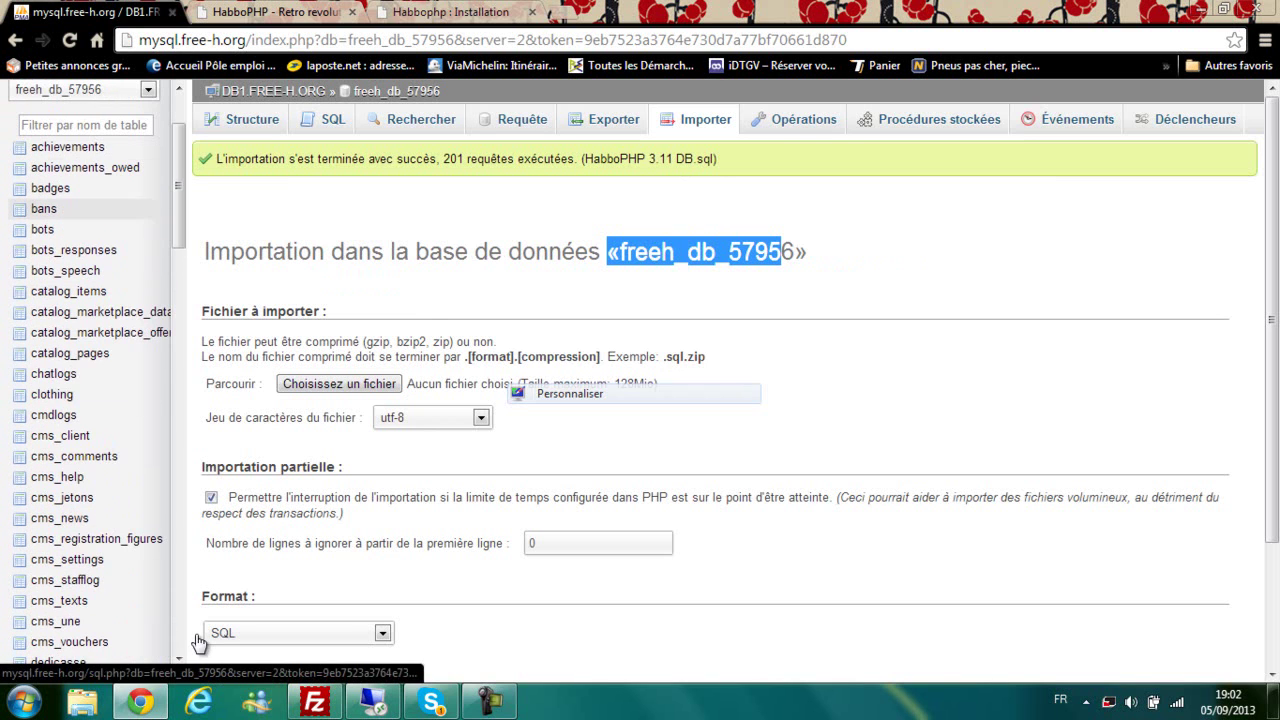
scroll(90, 370, "down", 2)
scroll(90, 370, "down", 1)
left_click(450, 12)
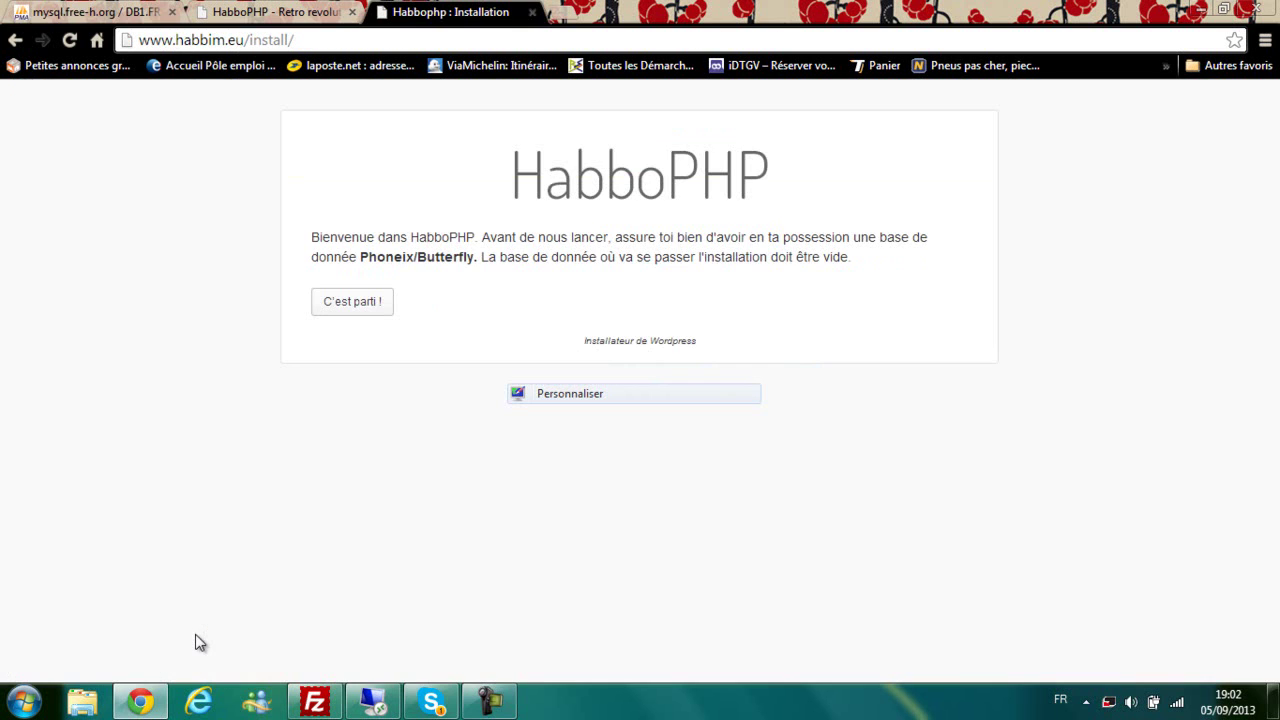
left_click_drag(357, 257, 406, 258)
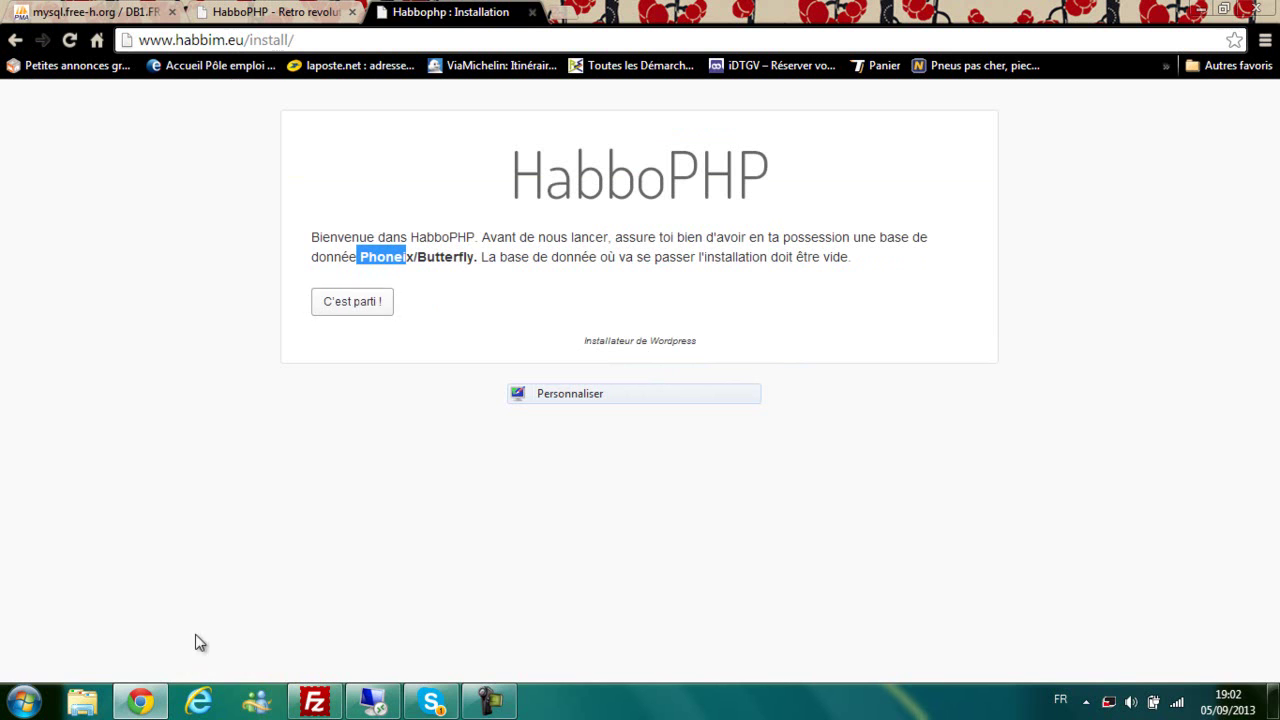
left_click(352, 302)
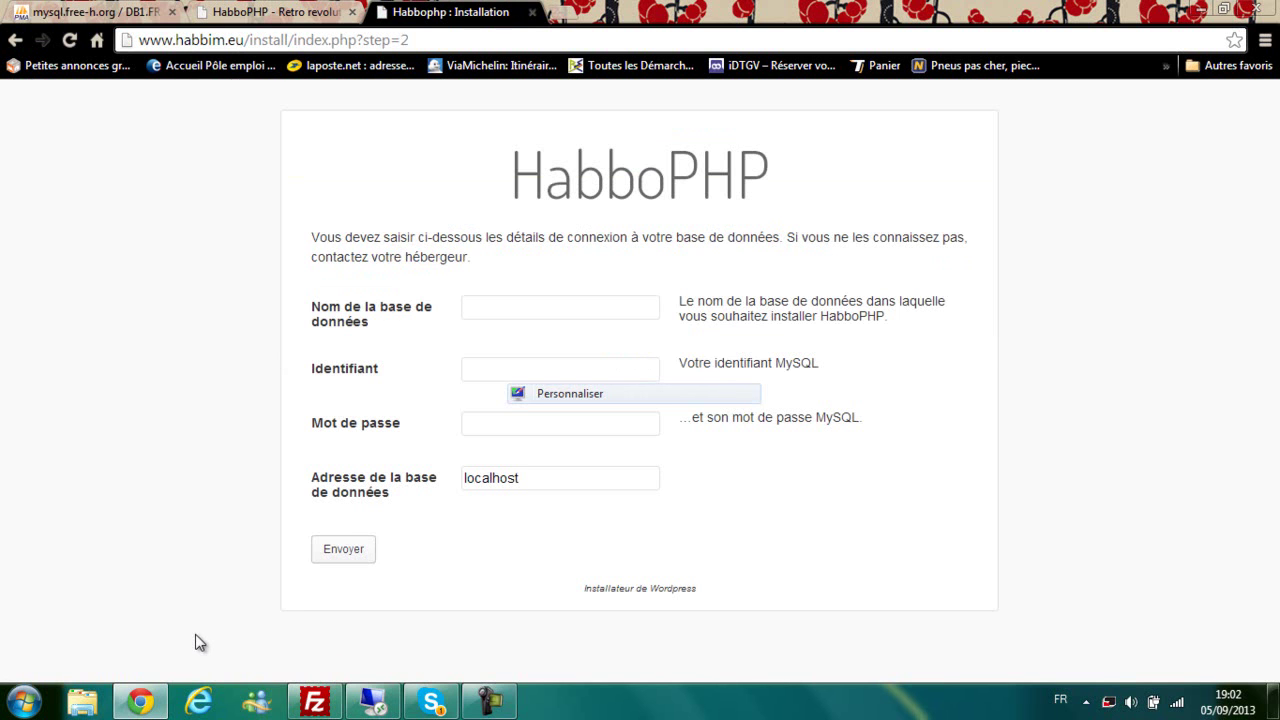
Step: Look up the database name freeh_db_57956 in phpMyAdmin for the installer's database form
left_click(316, 702)
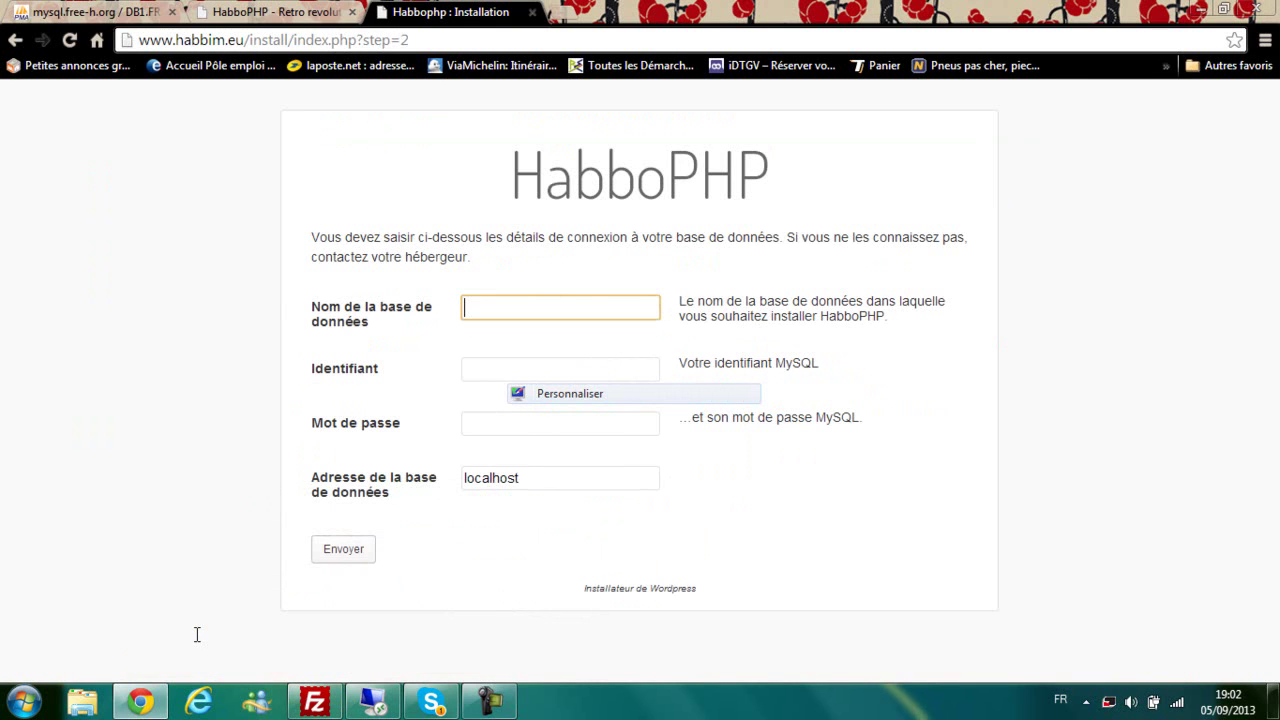
left_click(272, 13)
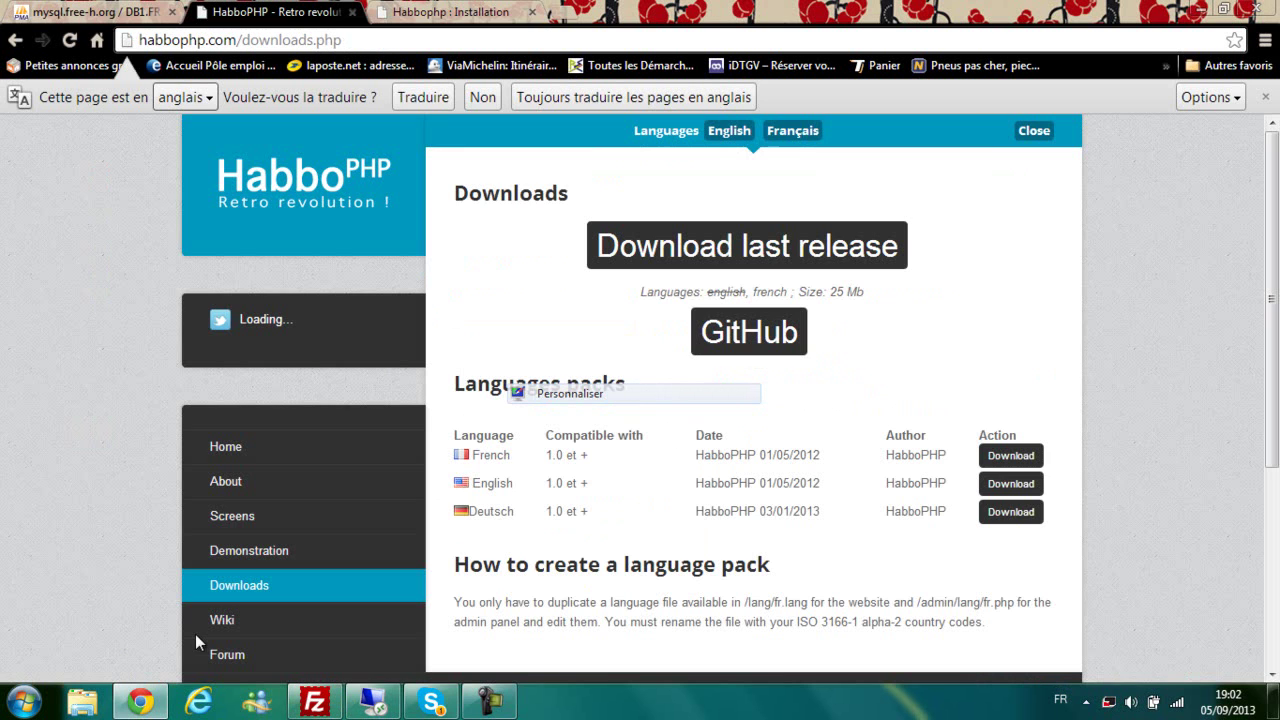
left_click(90, 12)
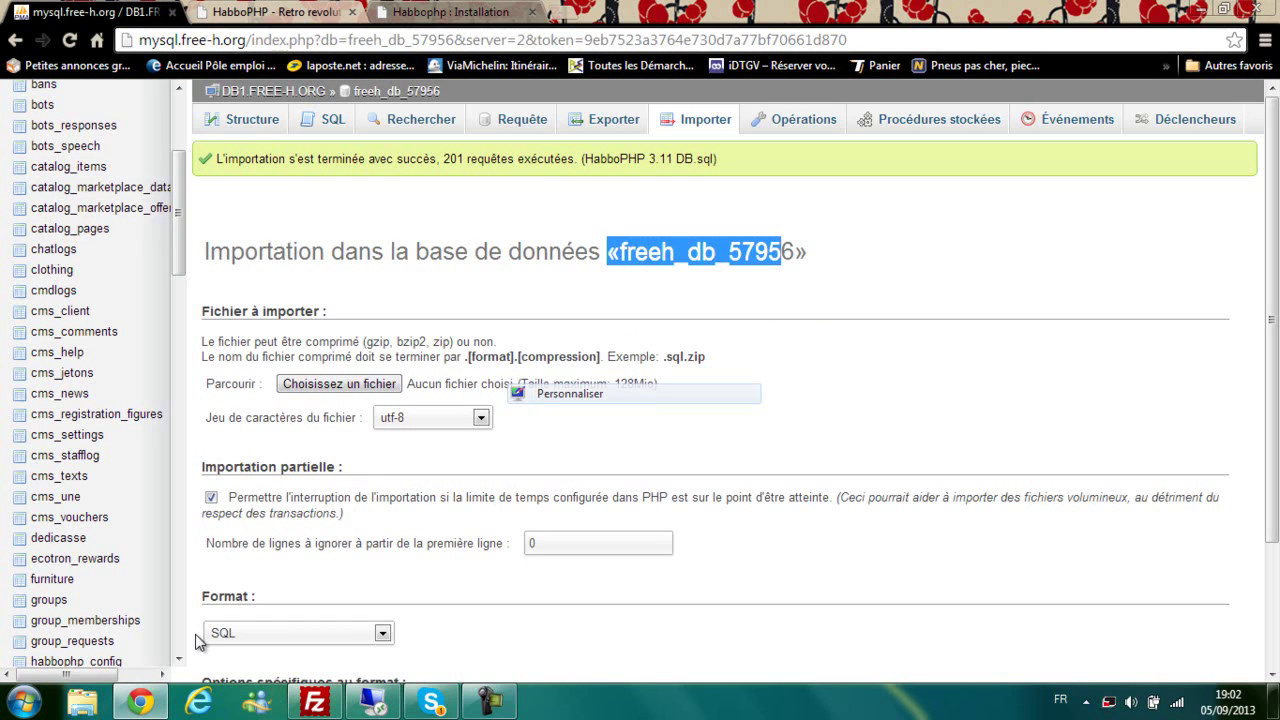
left_click(450, 12)
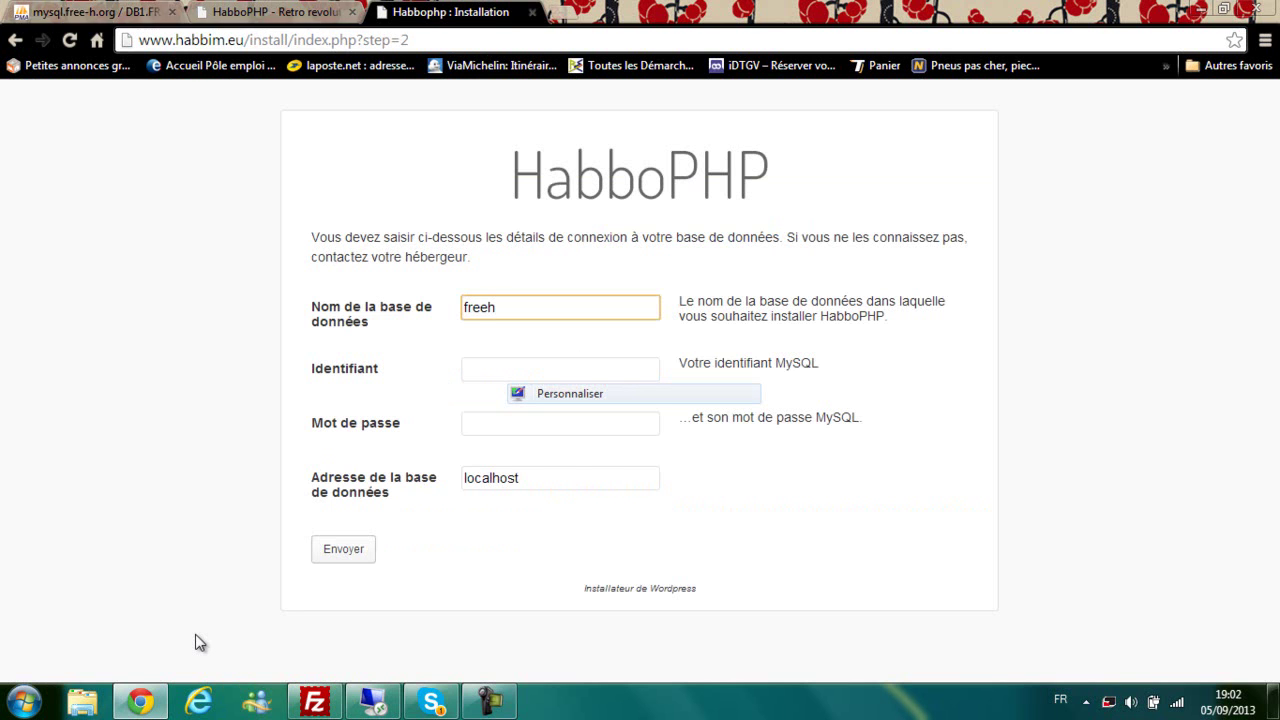
left_click(90, 12)
left_click(450, 12)
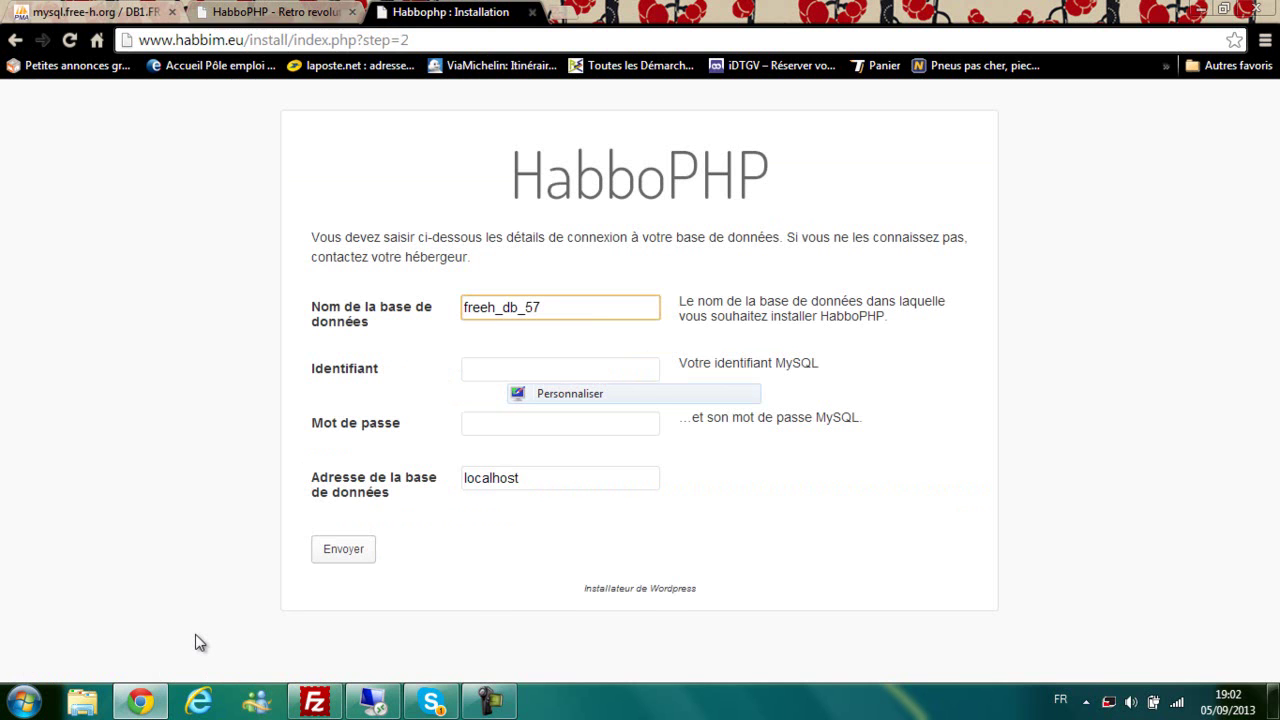
left_click(270, 12)
left_click(90, 12)
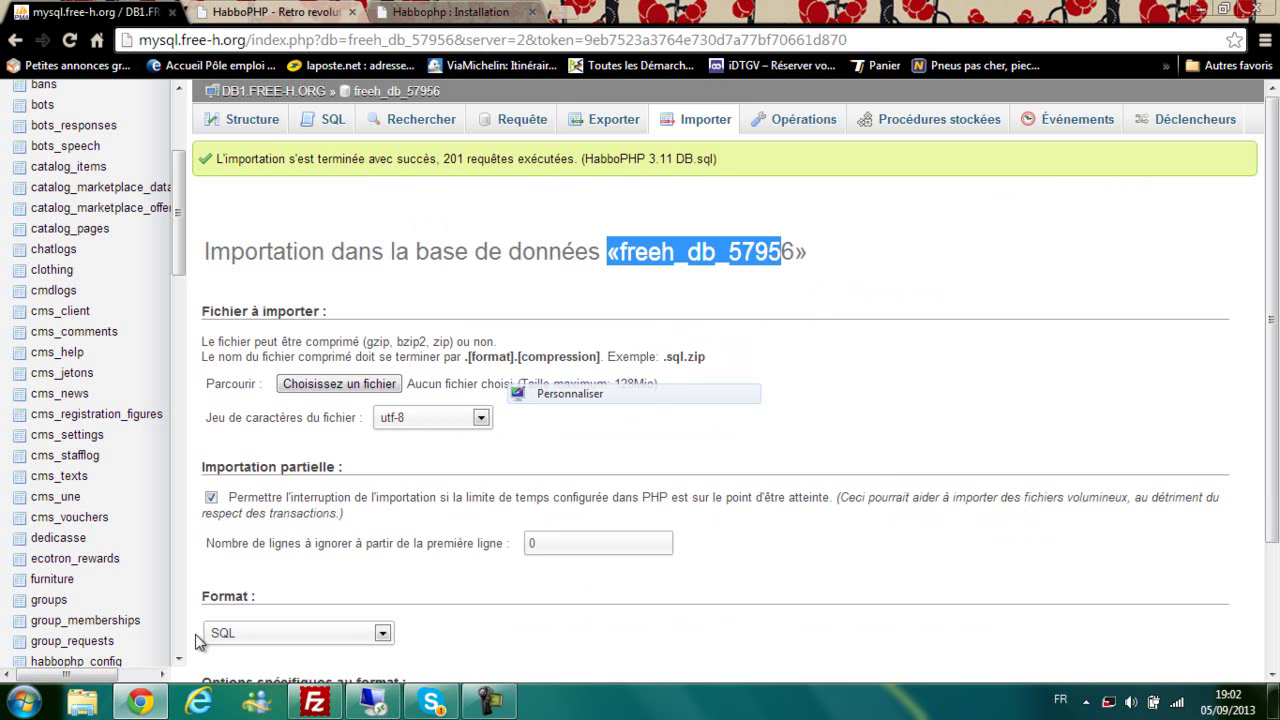
left_click(450, 12)
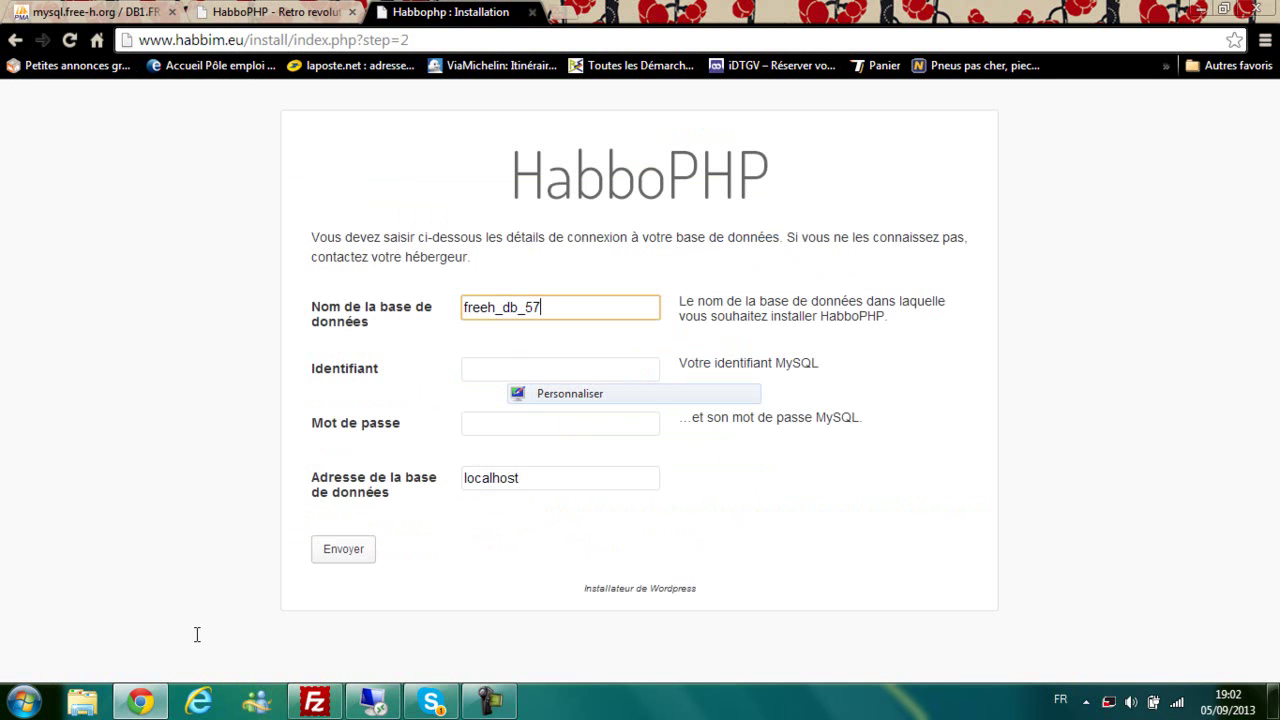
Step: Enter the server address db1.freeh-h.org and move between the MySQL username and password fields
key("Tab")
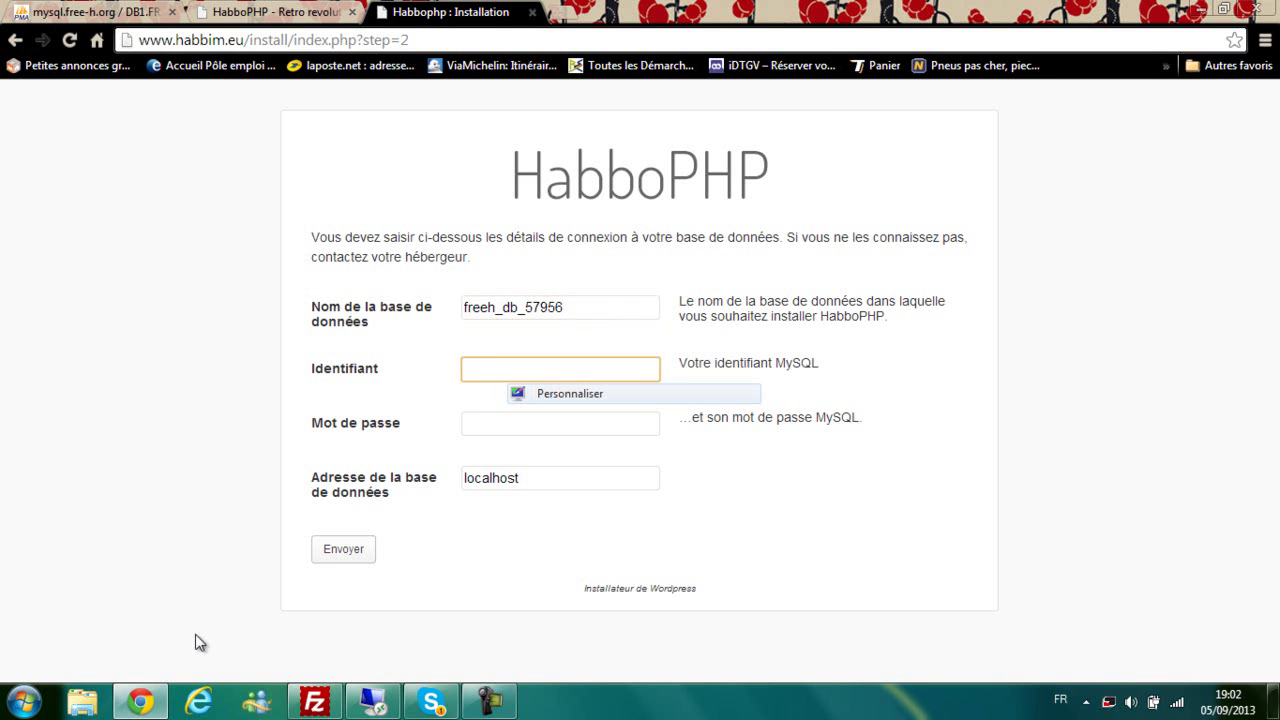
left_click(275, 12)
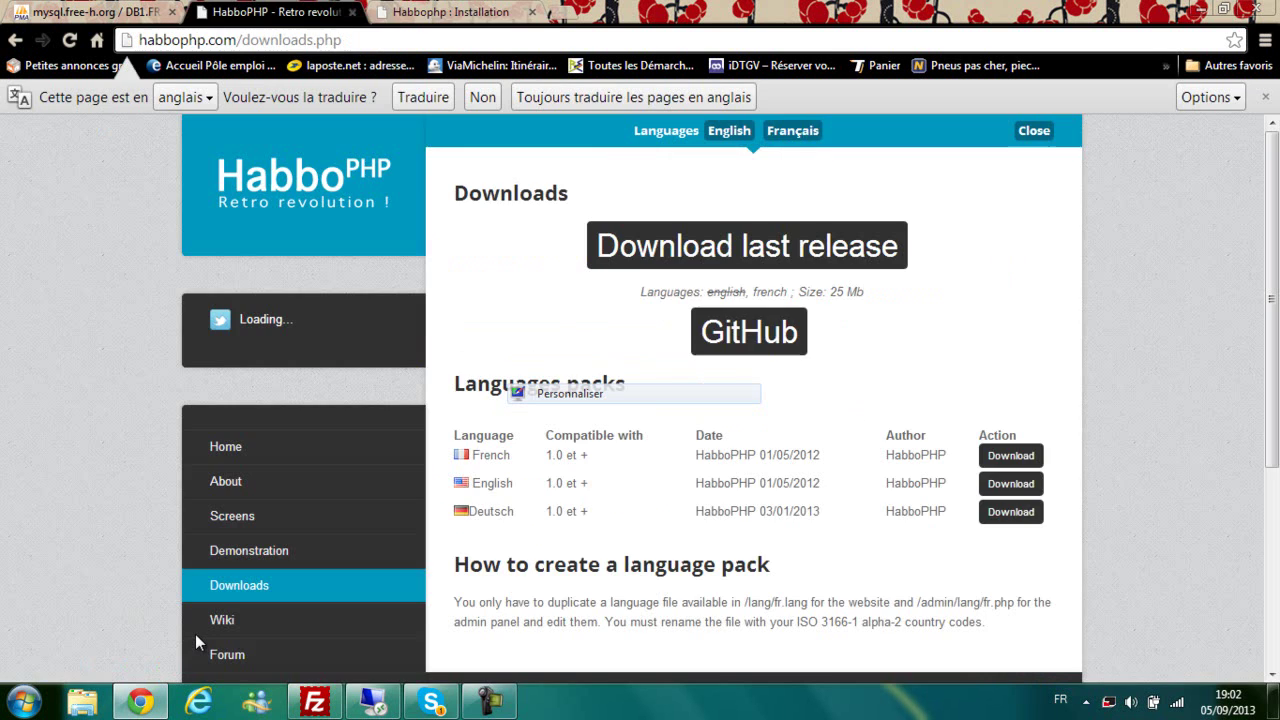
left_click(95, 12)
left_click(450, 12)
key("Tab")
key("Tab")
type("db")
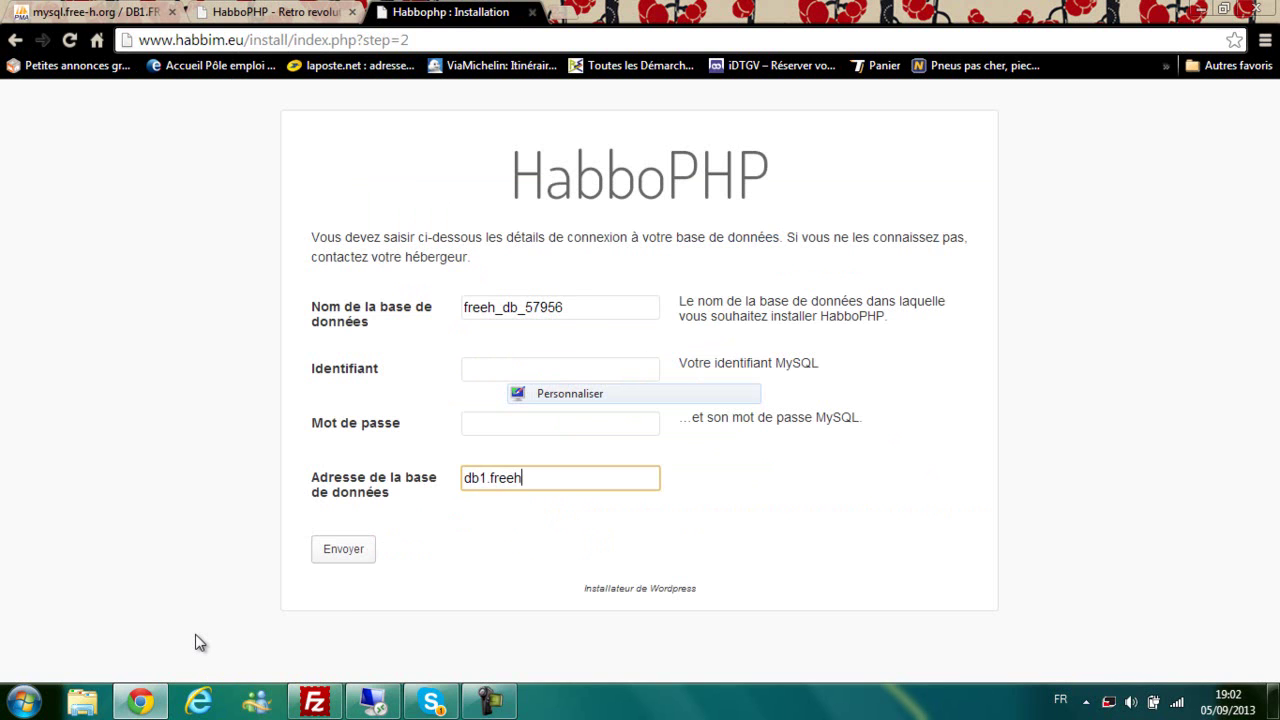
left_click(95, 12)
key("shift+Tab")
key("shift+Tab")
left_click(200, 643)
key("Tab")
key("shift+Tab")
left_click(200, 643)
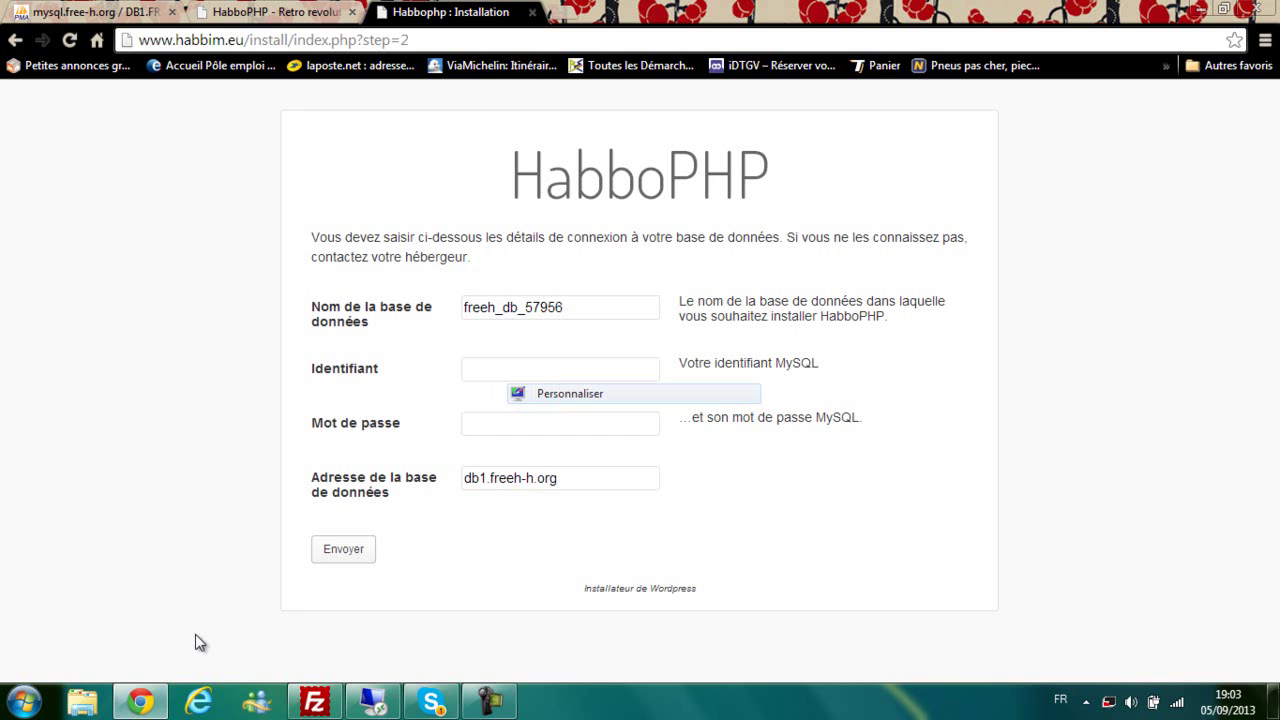
left_click(489, 701)
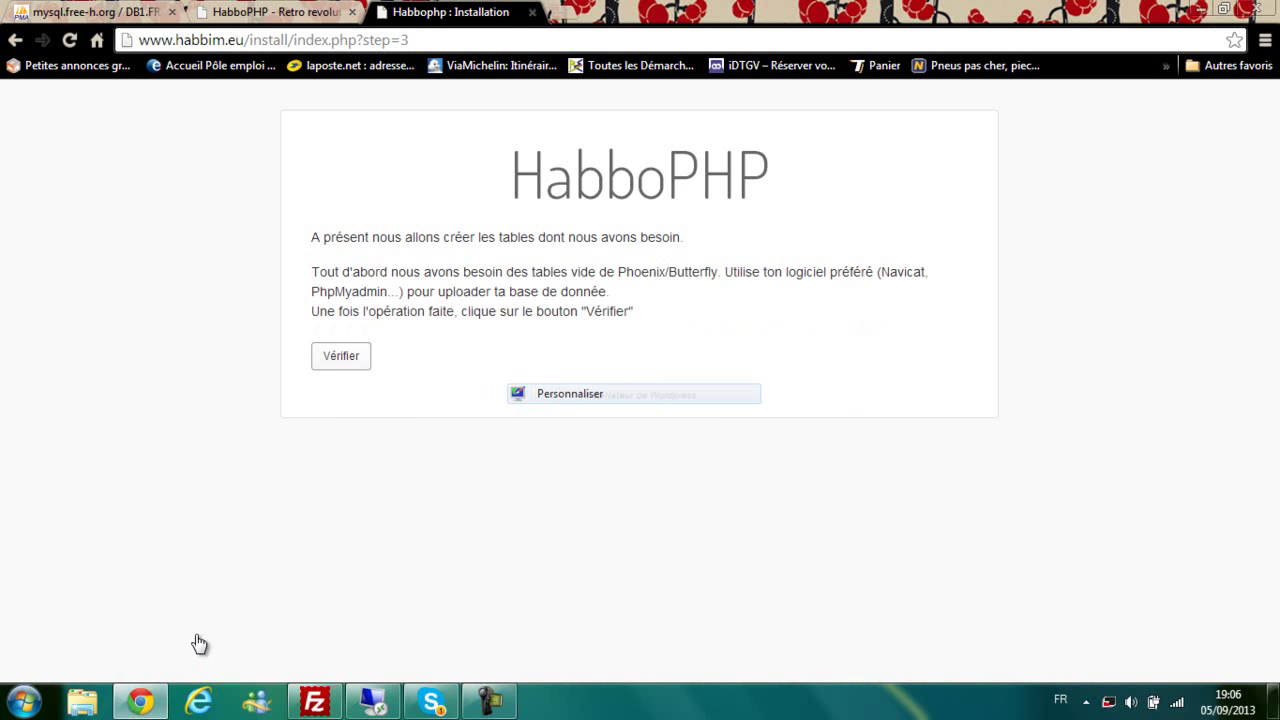
Step: Verify the database tables, enter the admin login, and move to the hotel name and admin password fields
left_click(341, 355)
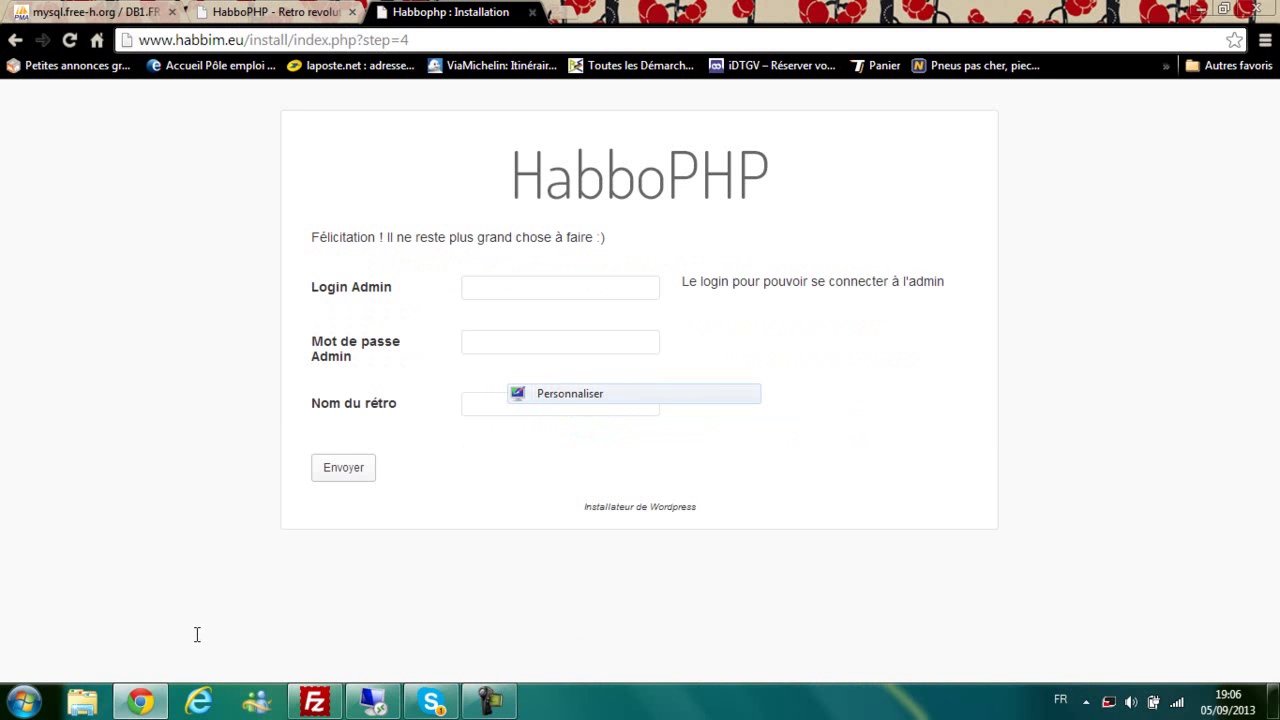
double_click(560, 288)
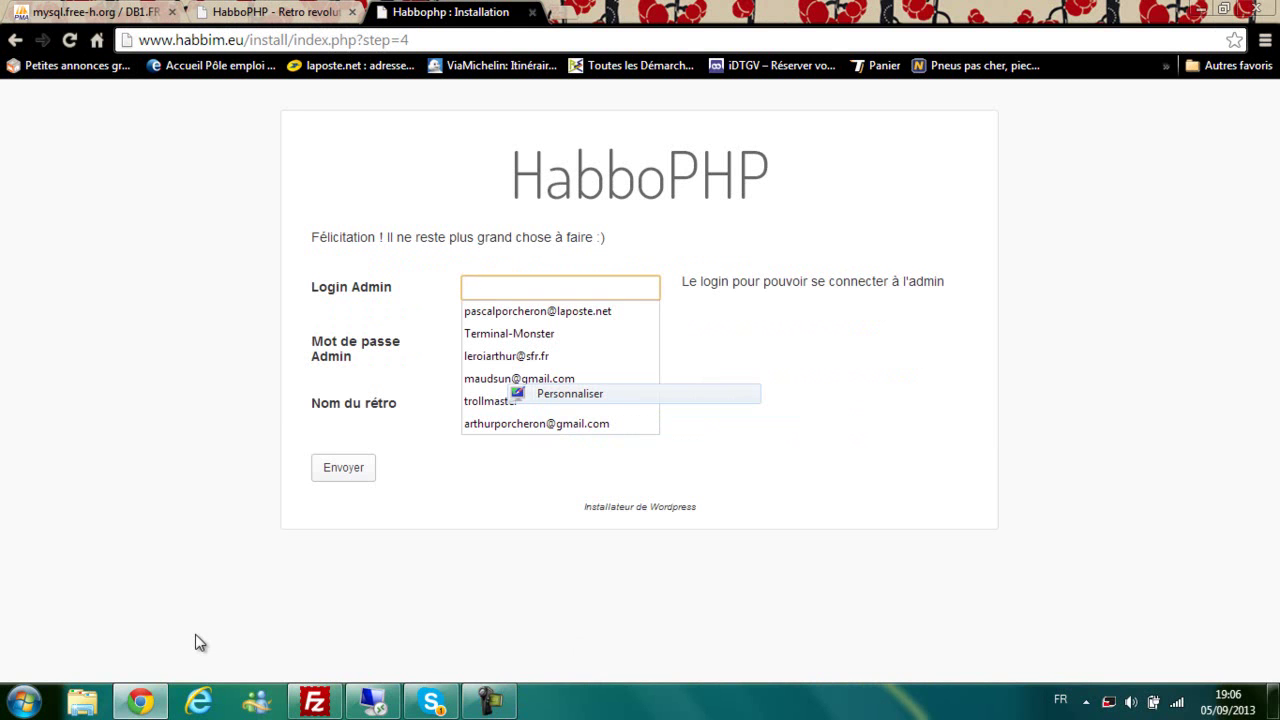
left_click(197, 634)
key("Tab")
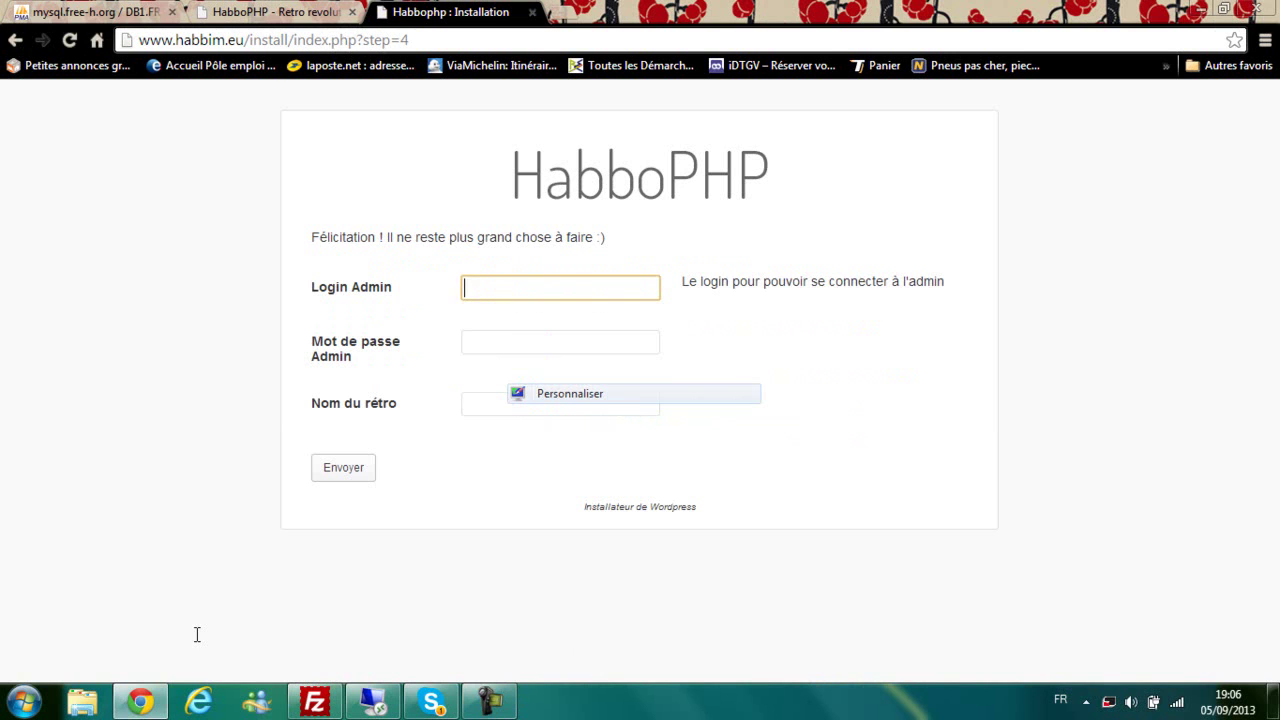
type("monster")
key("Tab")
key("Tab")
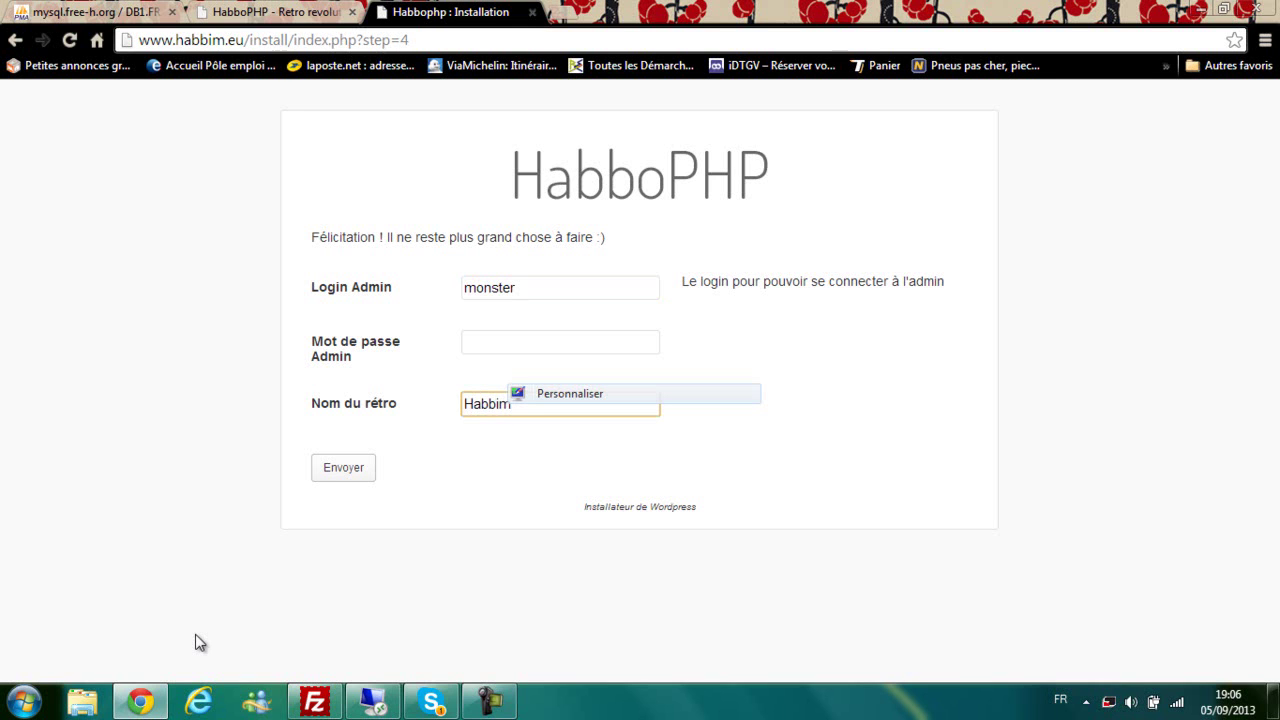
key("shift+Tab")
key("Tab")
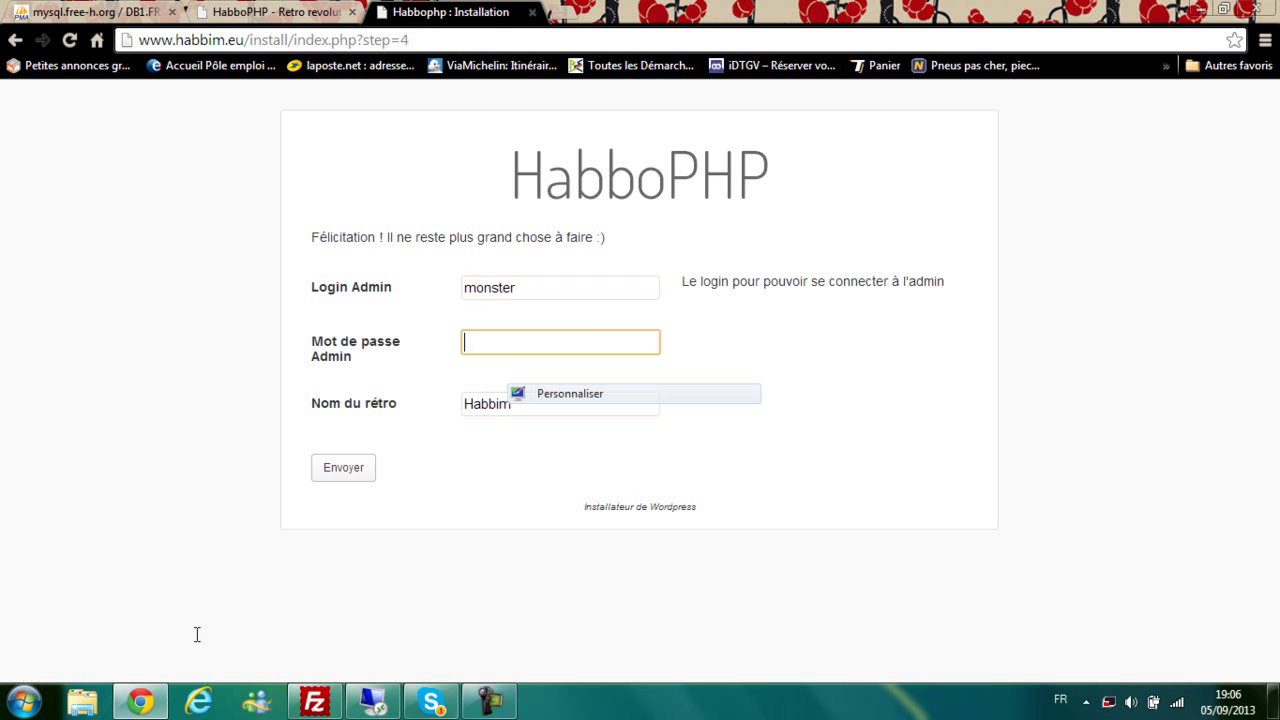
key("F9")
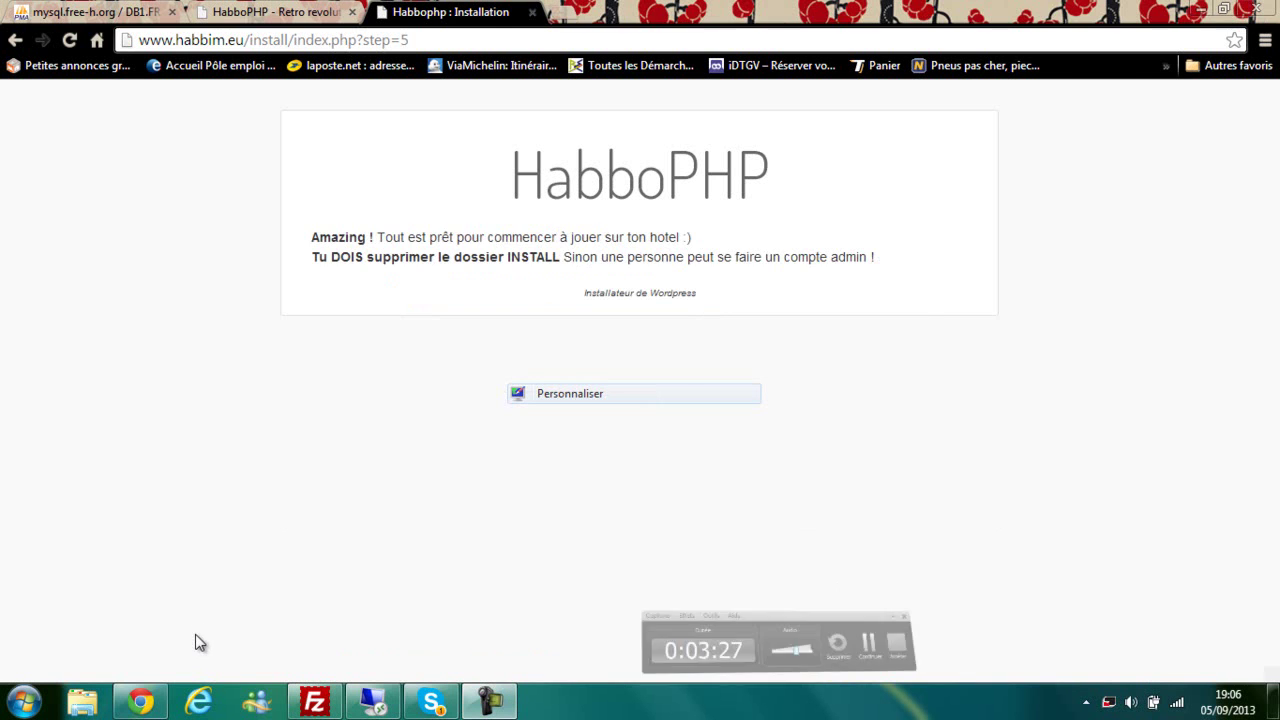
left_click_drag(544, 176, 373, 237)
double_click(455, 237)
left_click_drag(318, 257, 498, 257)
left_click(440, 257)
left_click_drag(560, 257, 868, 257)
left_click(868, 257)
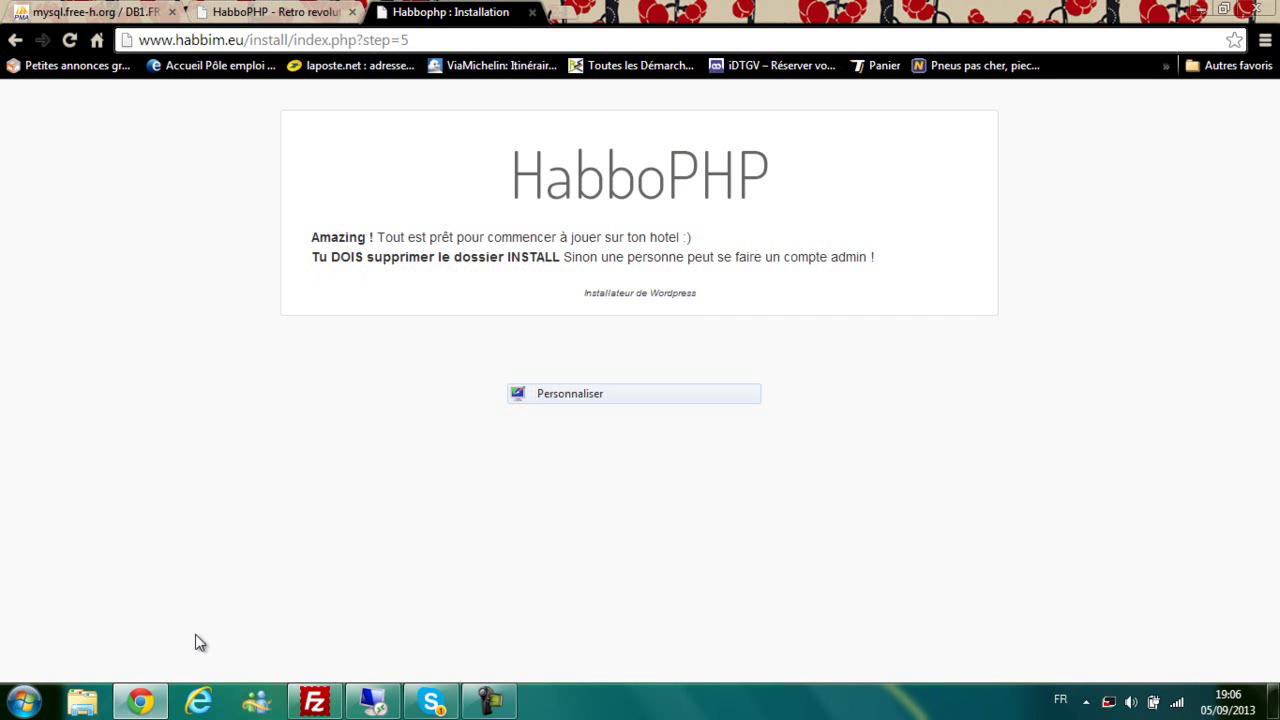
left_click(315, 701)
Step: Remove the install folder and its contents from httpdocs, confirming the deletion
scroll(950, 430, "up", 2)
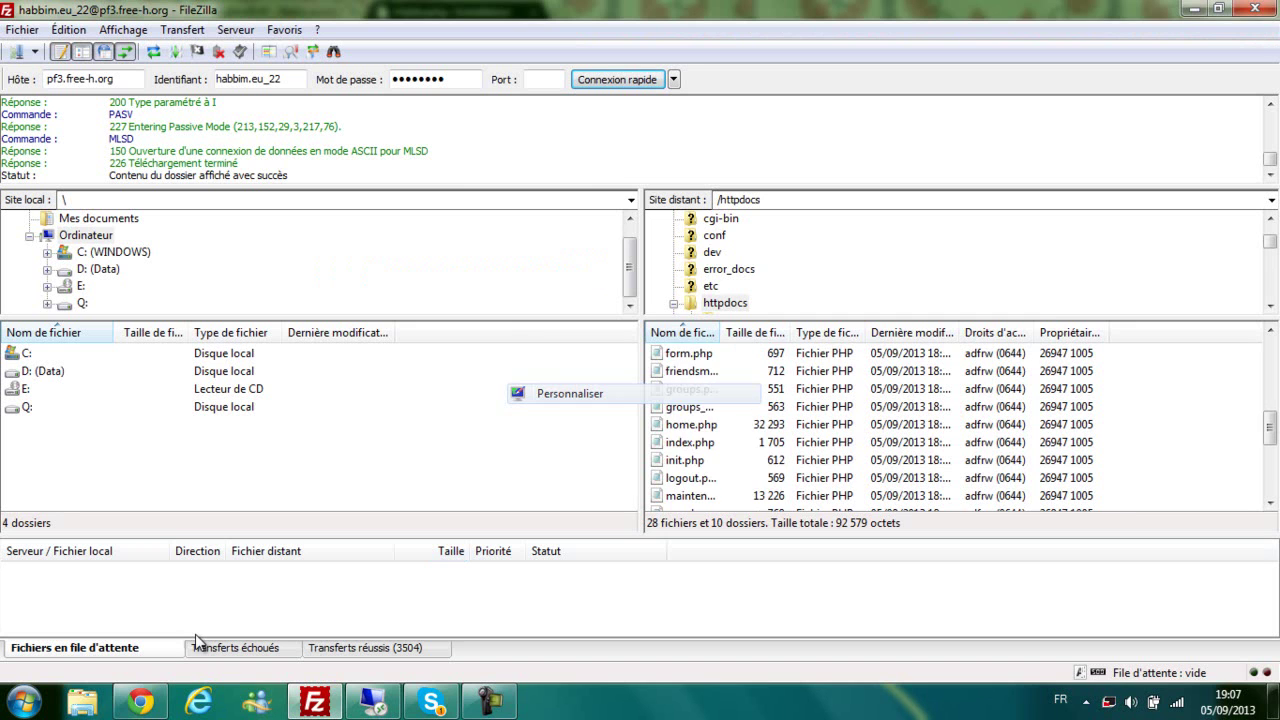
scroll(950, 430, "up", 4)
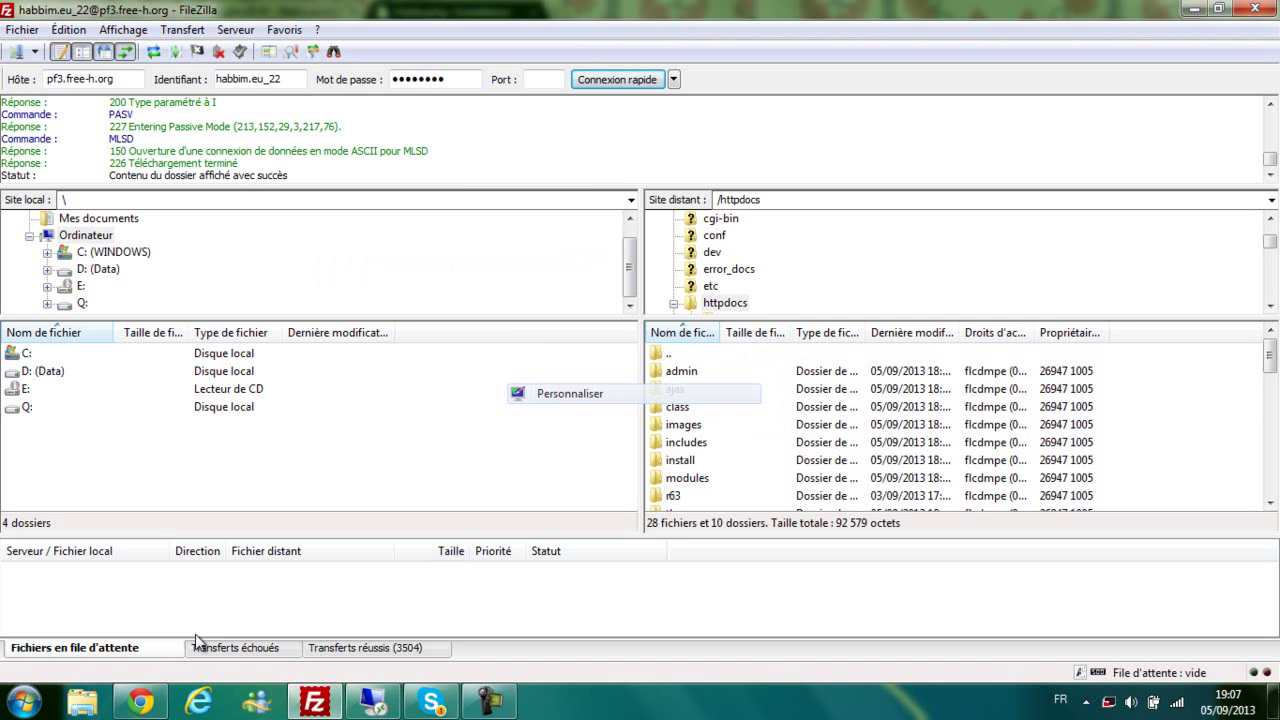
right_click(680, 460)
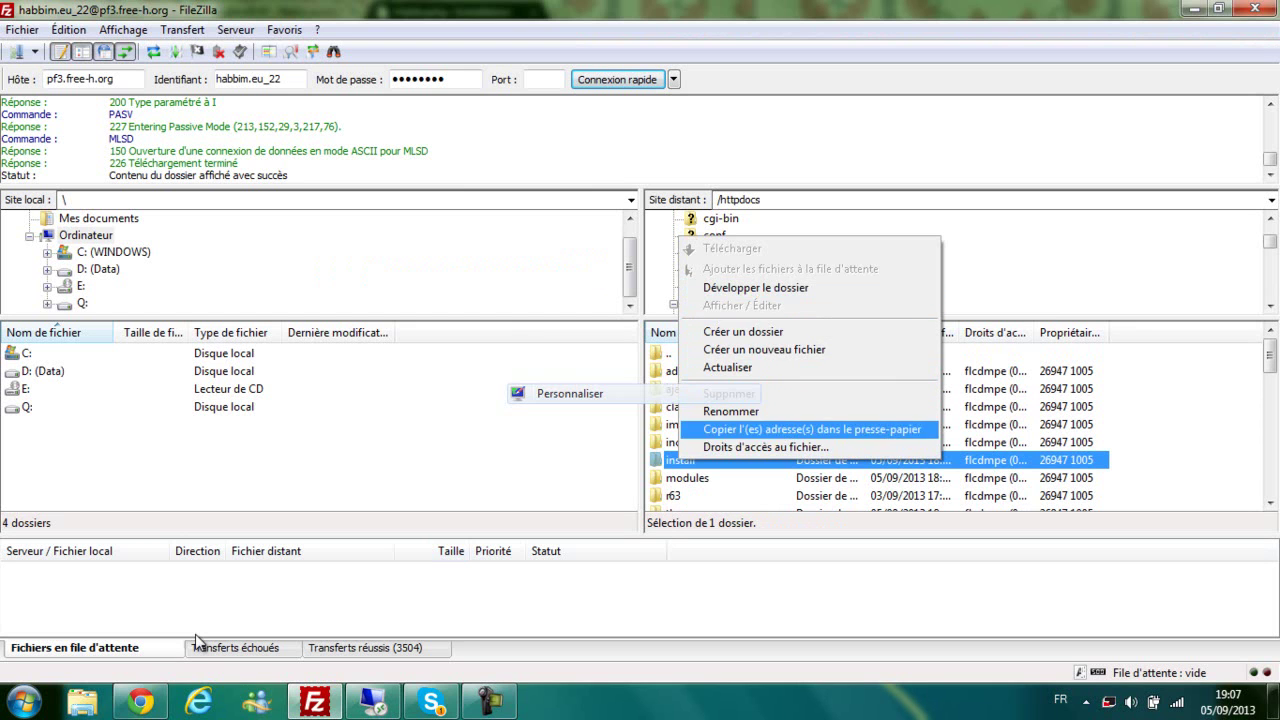
left_click(670, 461)
right_click(669, 461)
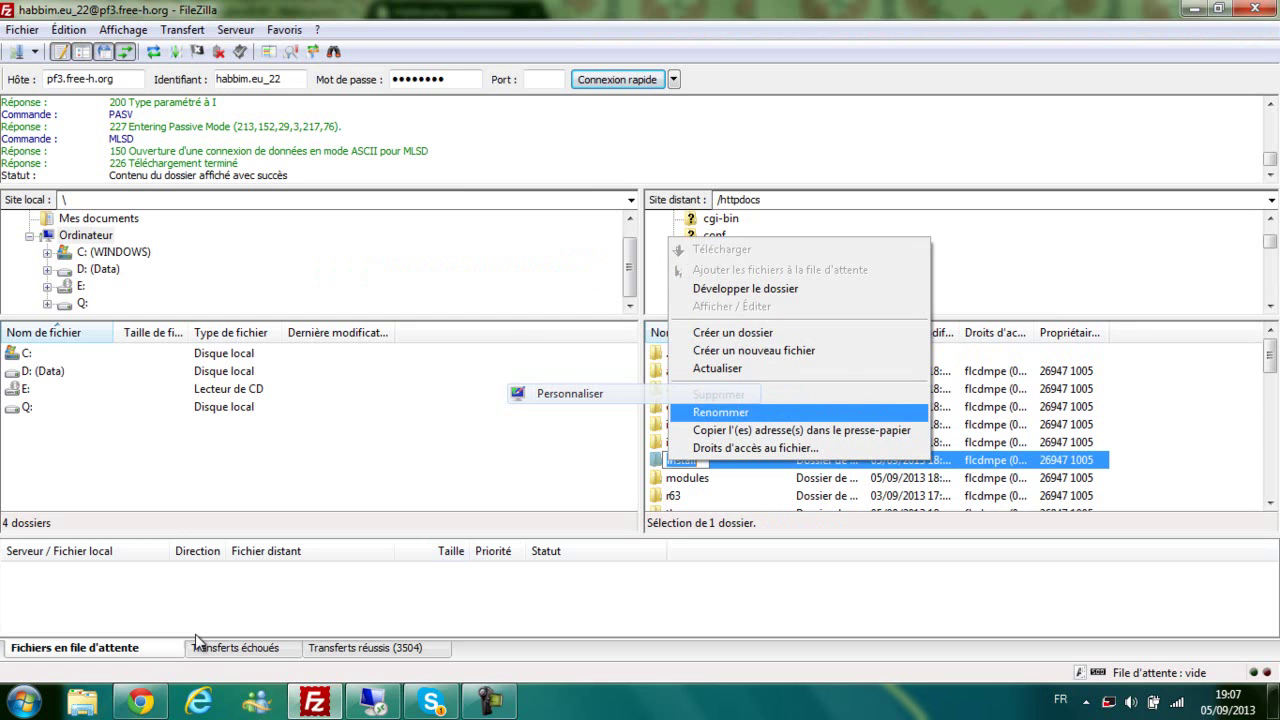
left_click(651, 464)
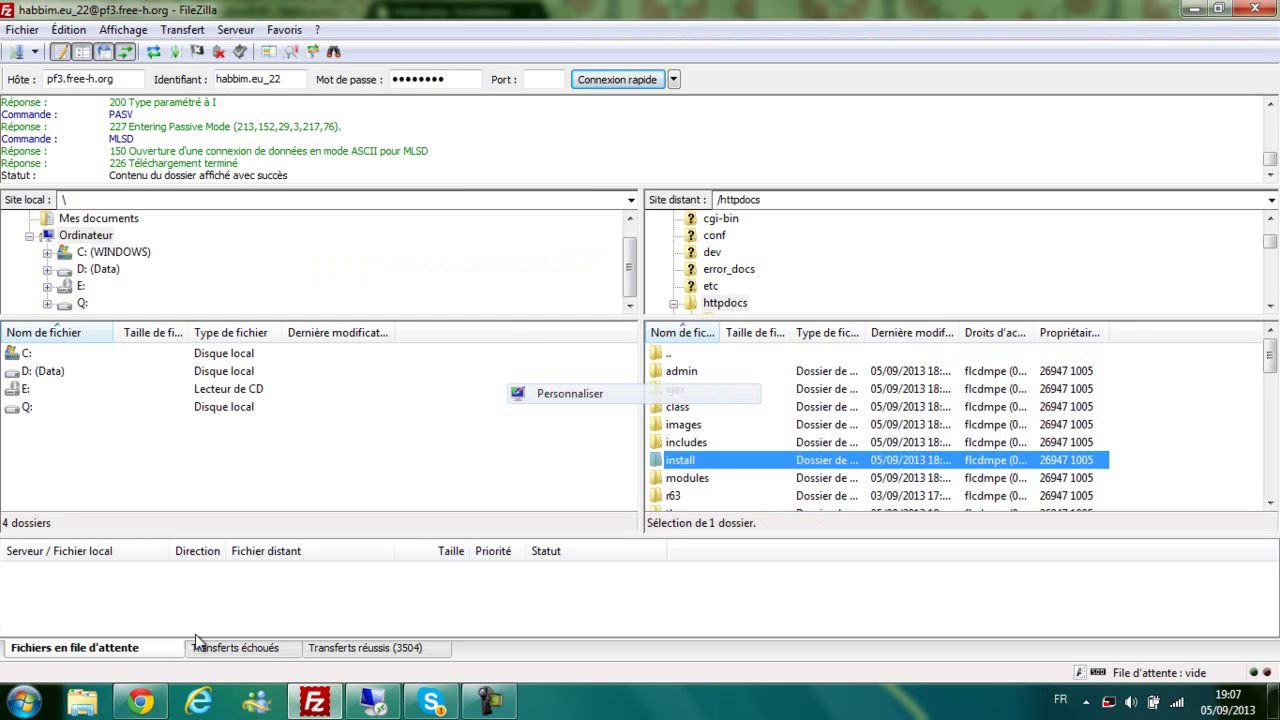
right_click(651, 464)
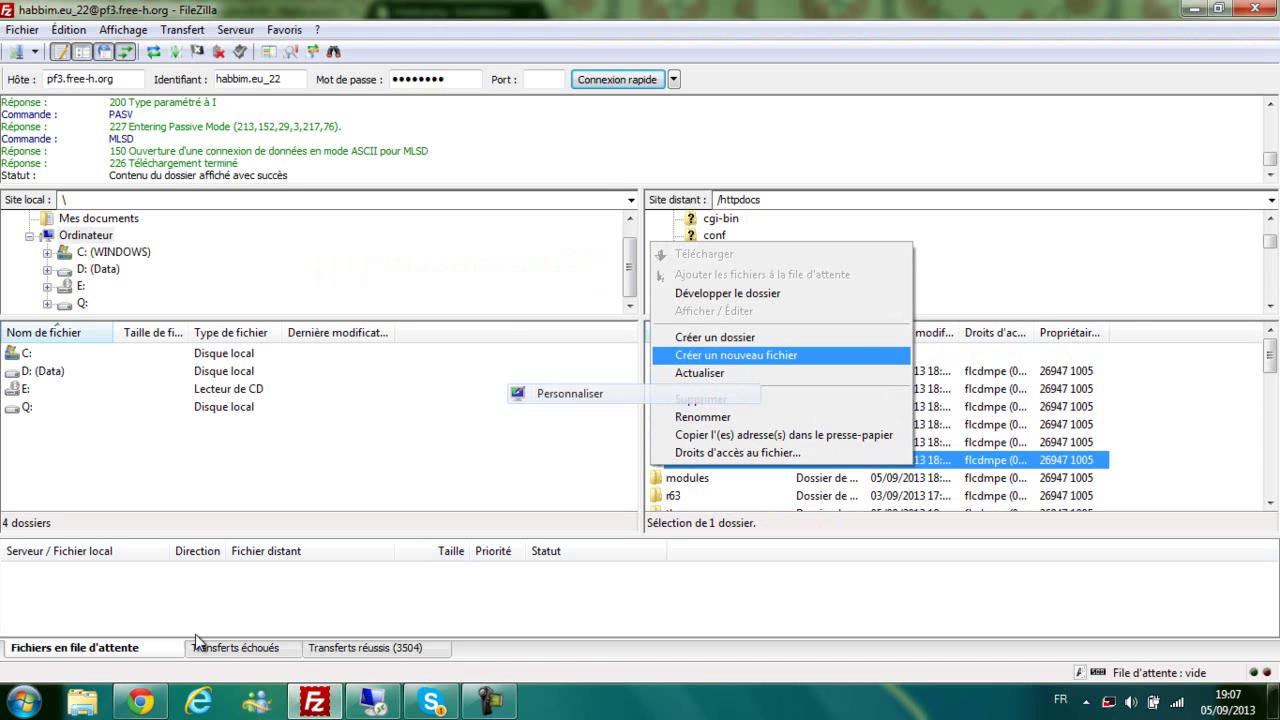
left_click(701, 399)
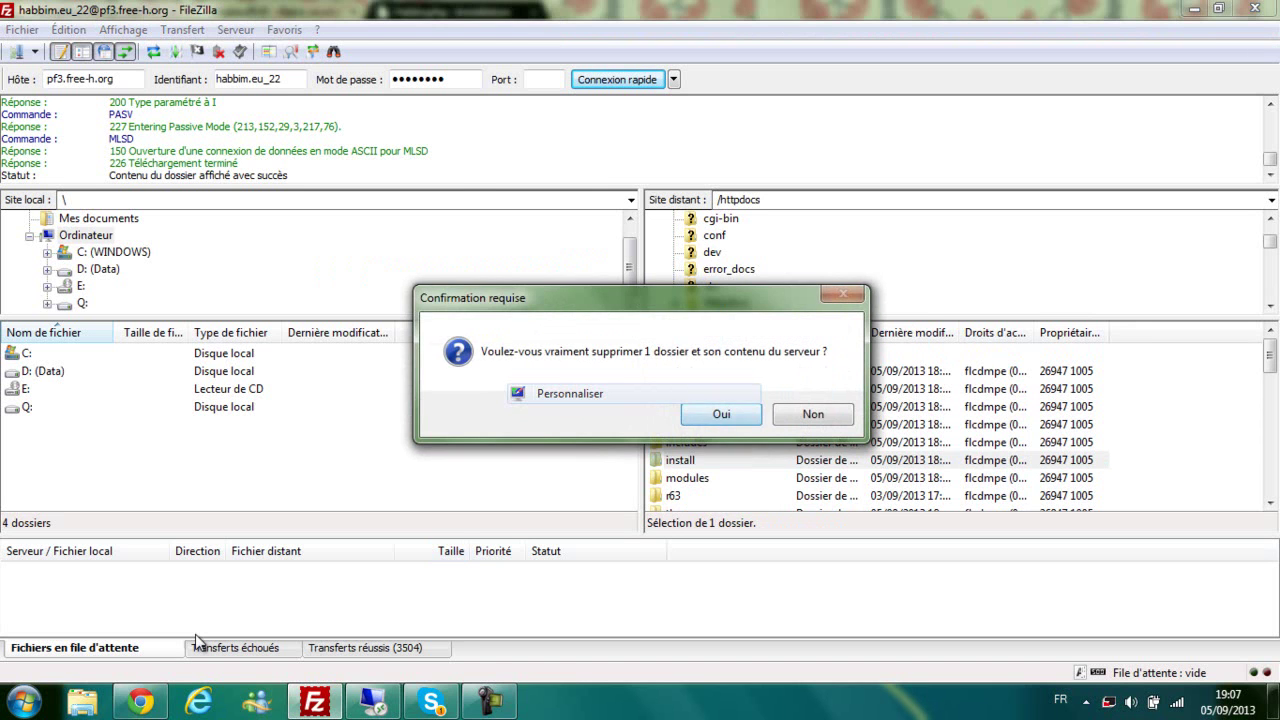
left_click(721, 414)
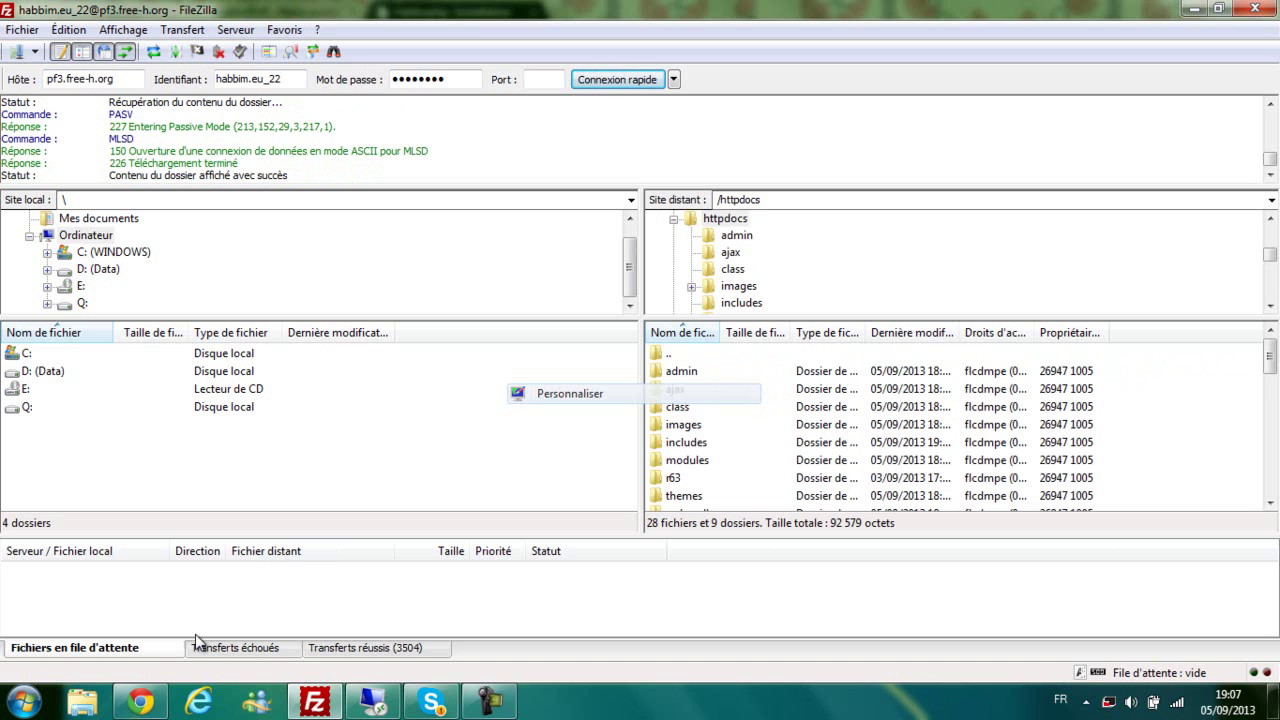
Step: Strip the install path from the address and load the hotel's home page
key("alt+Tab")
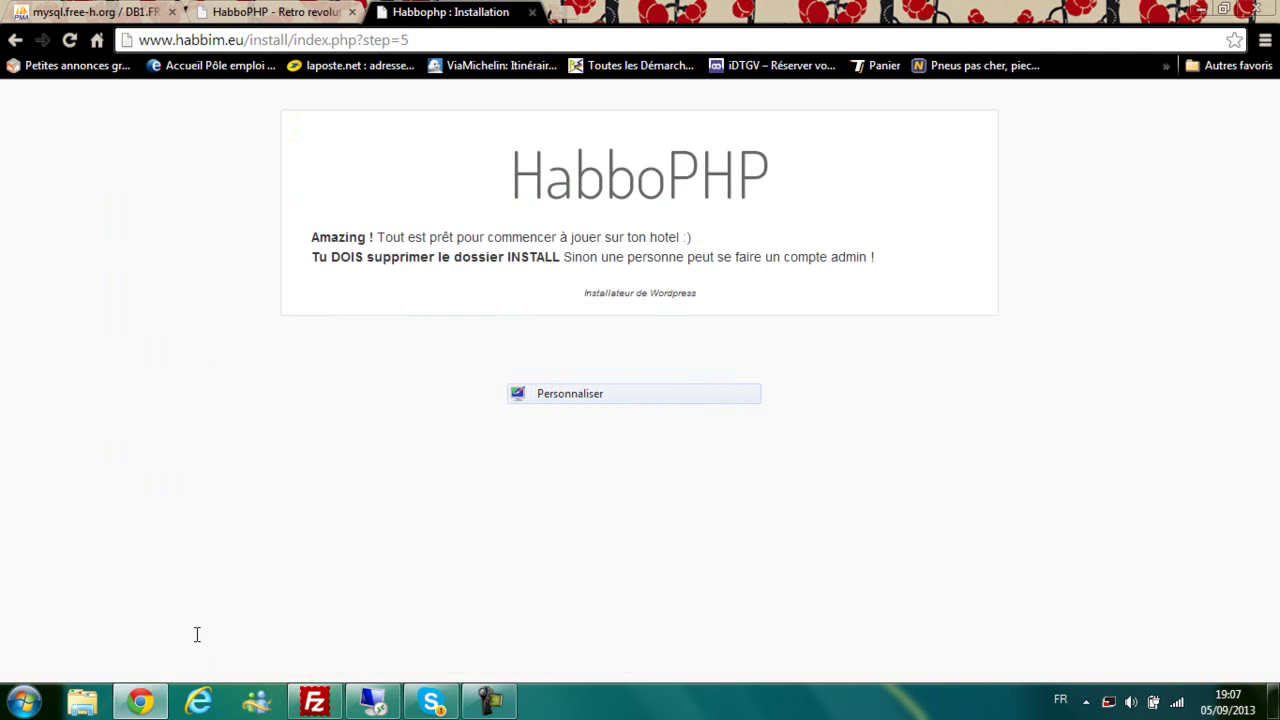
key("shift+Left")
key("shift+Left")
key("shift+Left")
key("shift+Left")
key("shift+Left")
key("shift+Left")
key("shift+Left")
key("shift+Left")
key("shift+Left")
key("shift+Left")
key("shift+Left")
key("shift+Left")
key("shift+Left")
key("shift+Left")
key("shift+Left")
key("shift+Left")
key("shift+Left")
key("shift+Left")
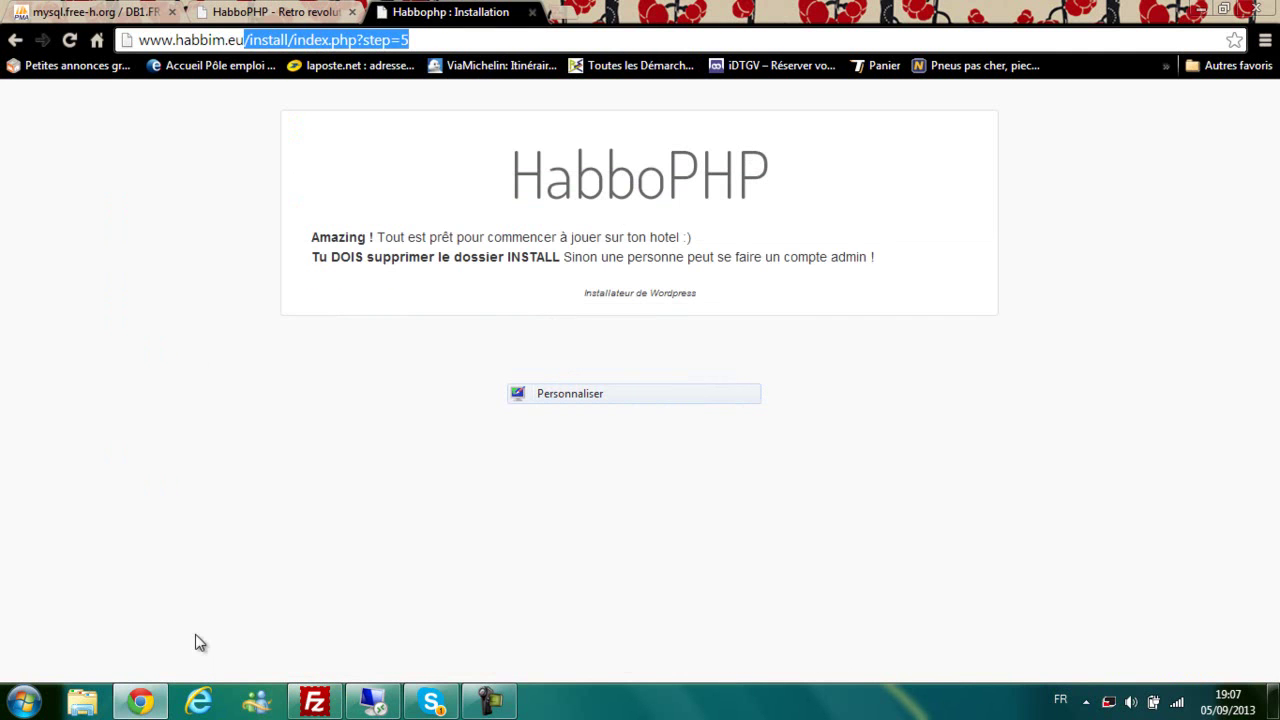
key("BackSpace")
key("Return")
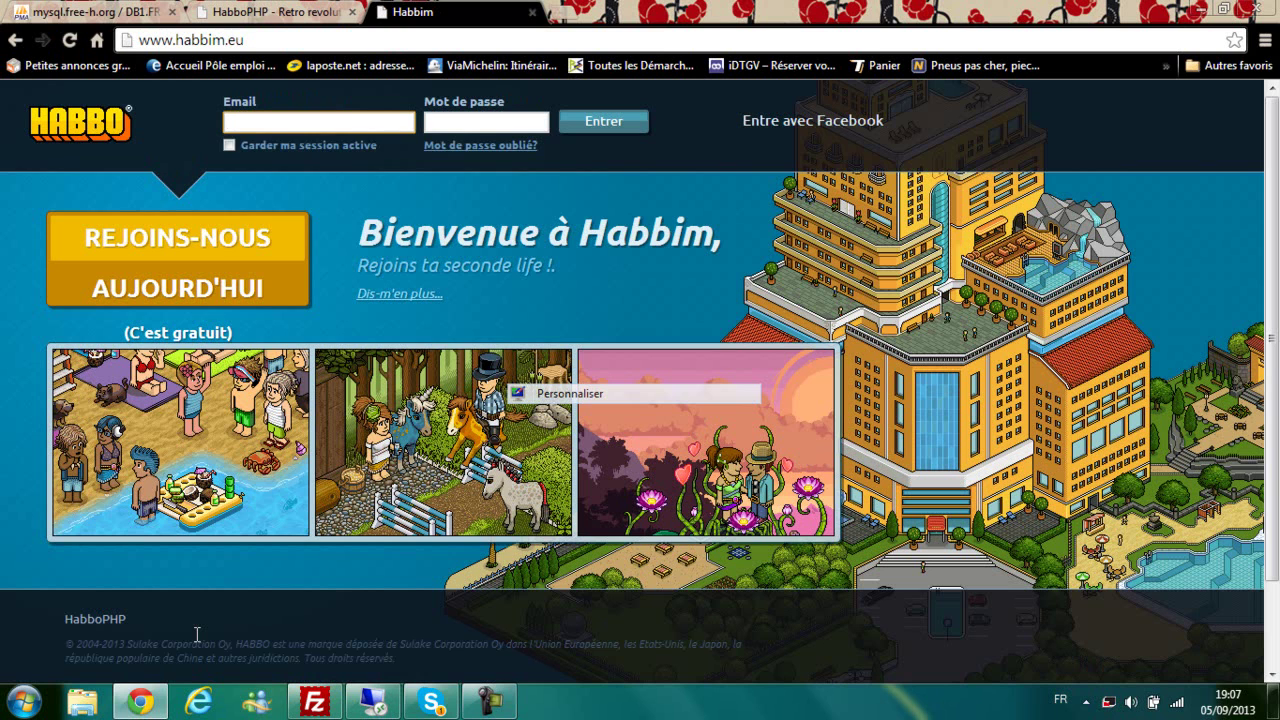
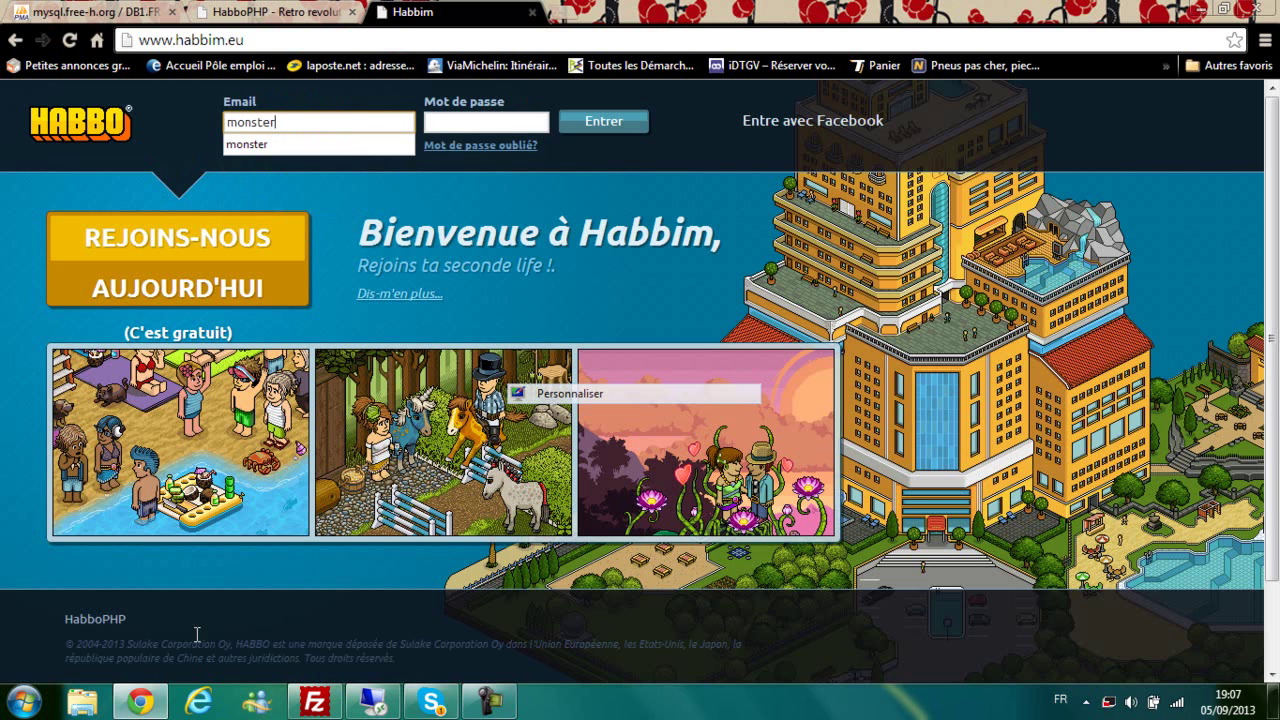
Step: Log in with the admin username and password
key("Tab")
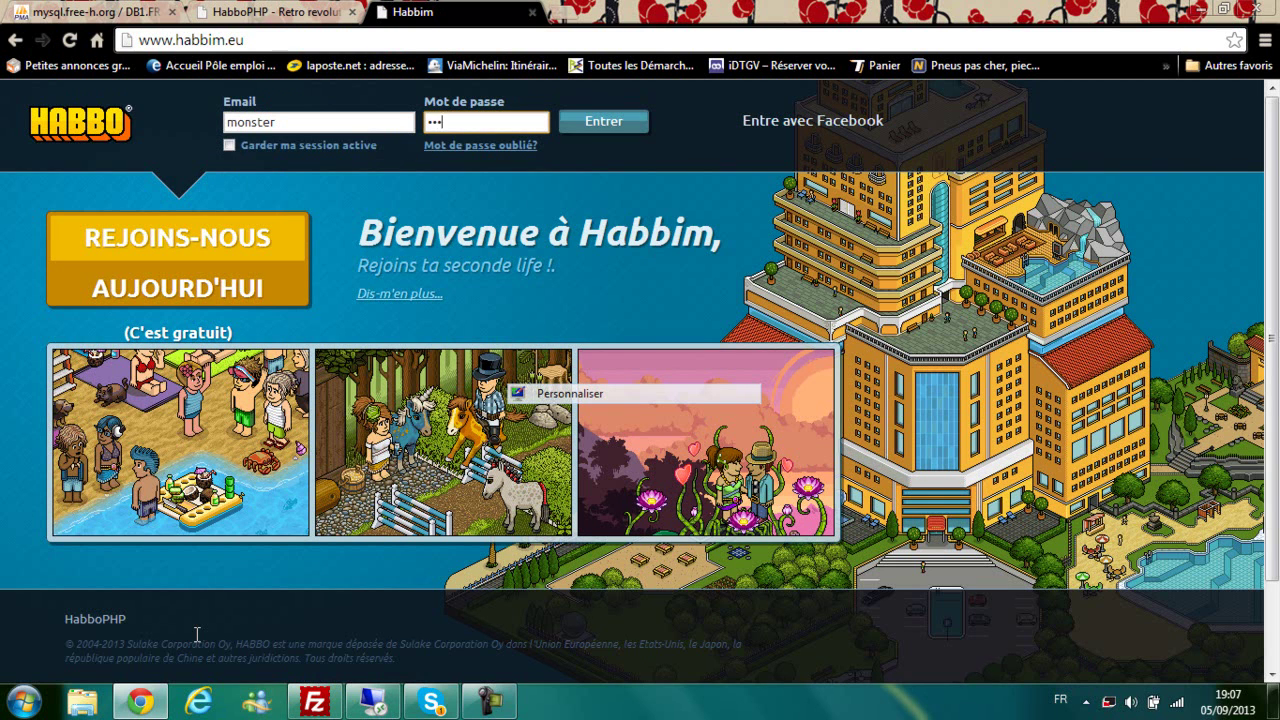
key("Return")
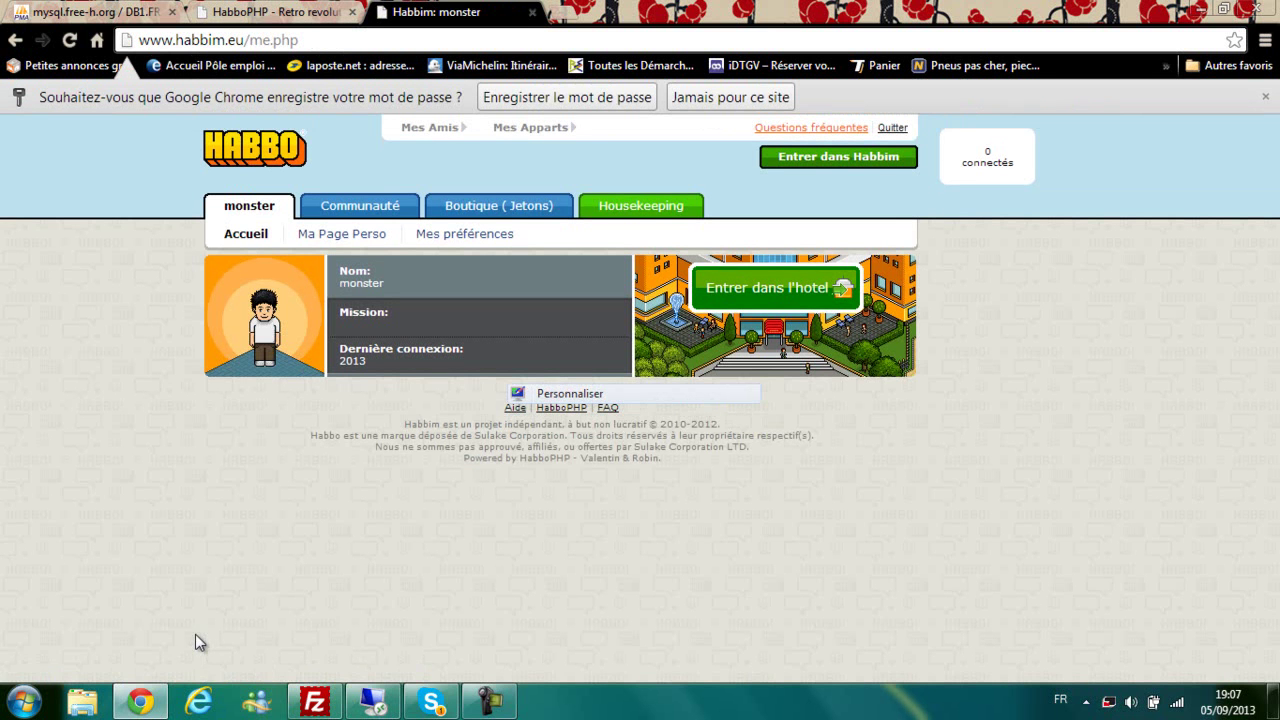
Step: Open the Communauté section and its Staff page
left_click(197, 642)
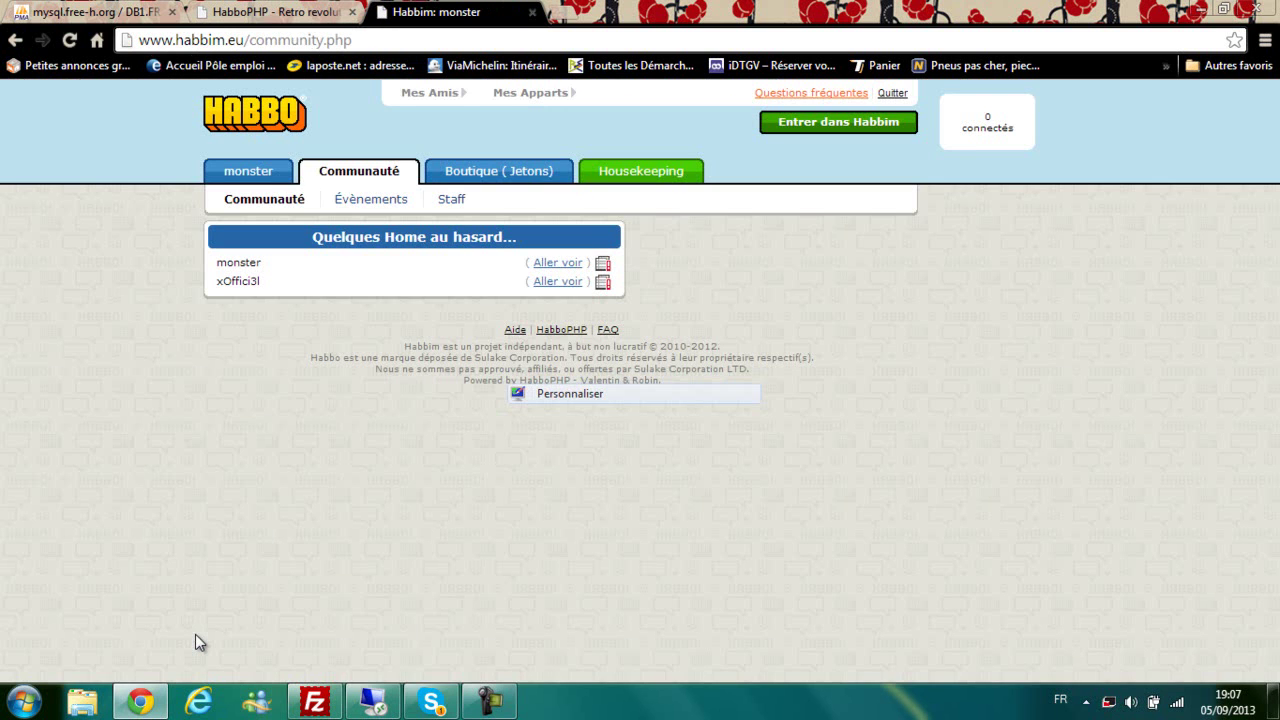
left_click(451, 199)
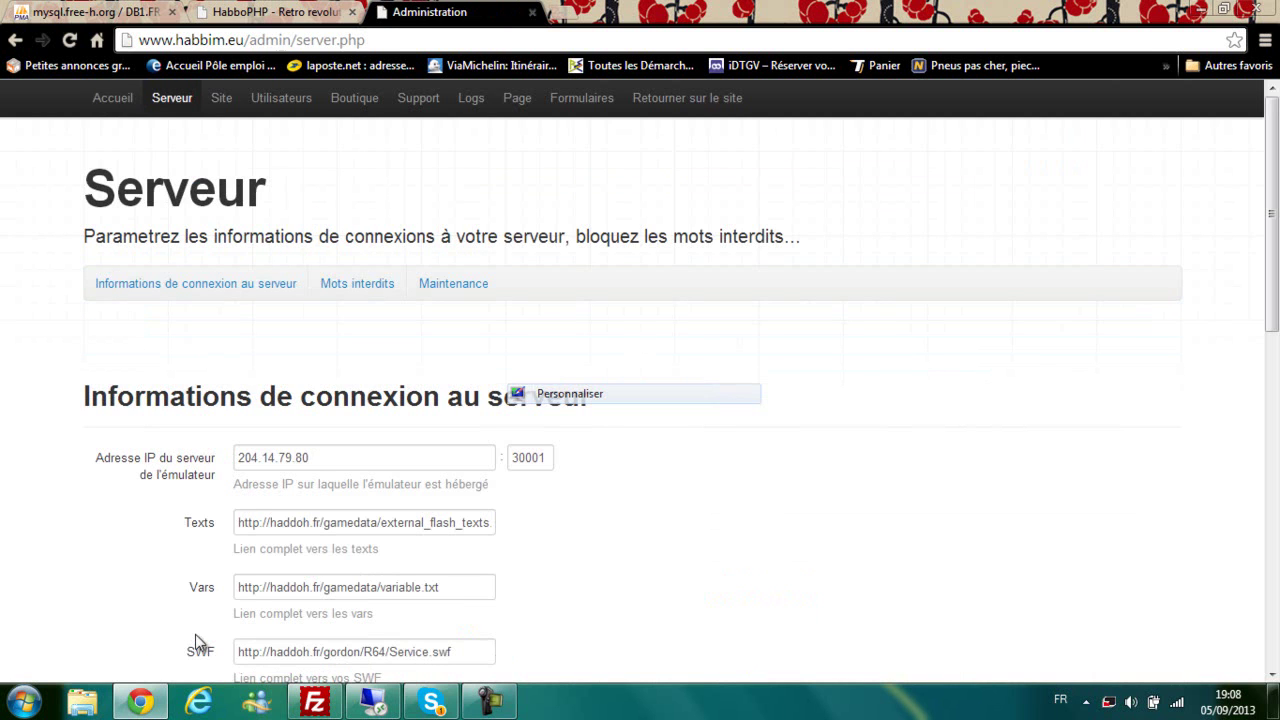
Step: Point the emulator connection at IP 91.234.105.168 on port 30000
left_click(197, 635)
scroll(197, 635, "down", 1)
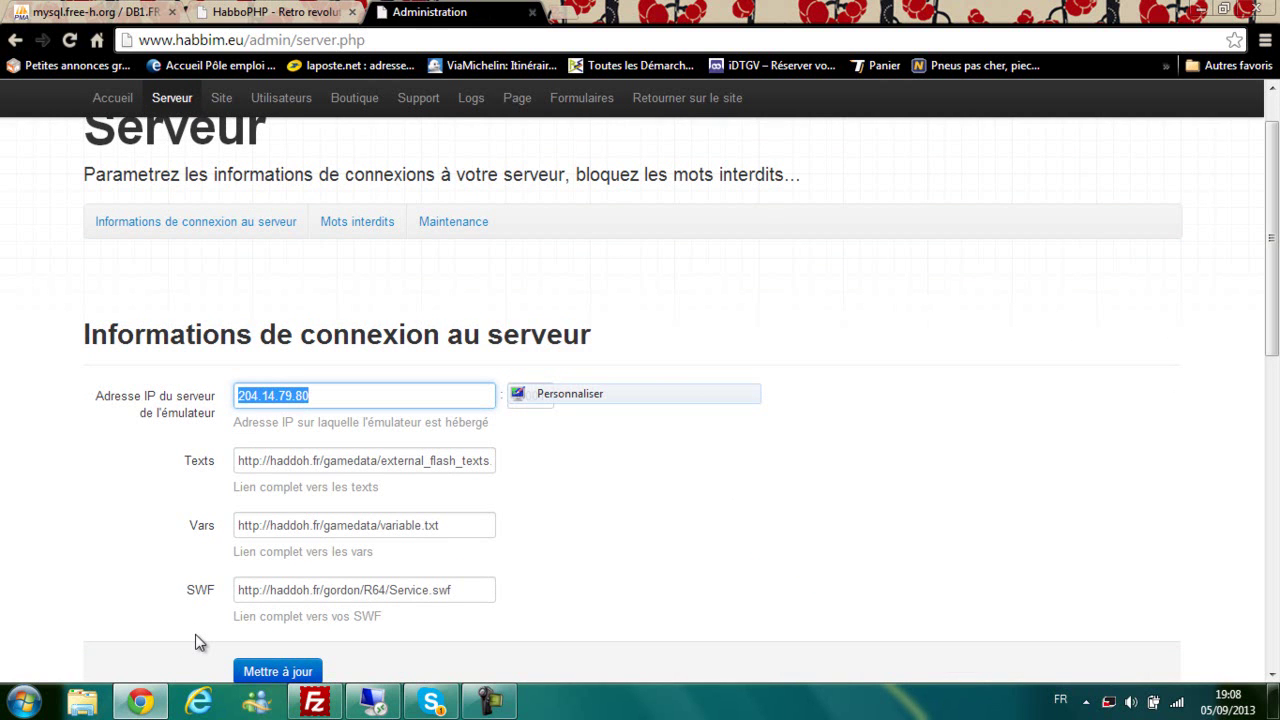
key("BackSpace")
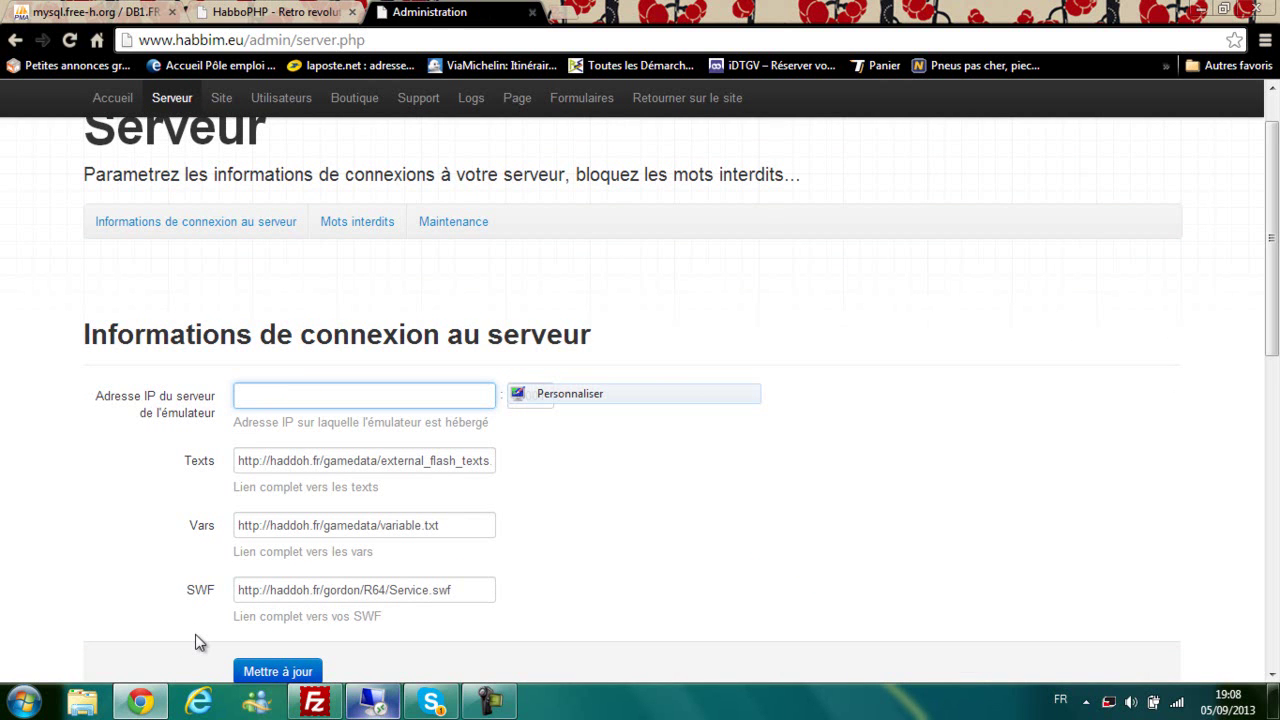
mouse_move(373, 701)
type("91")
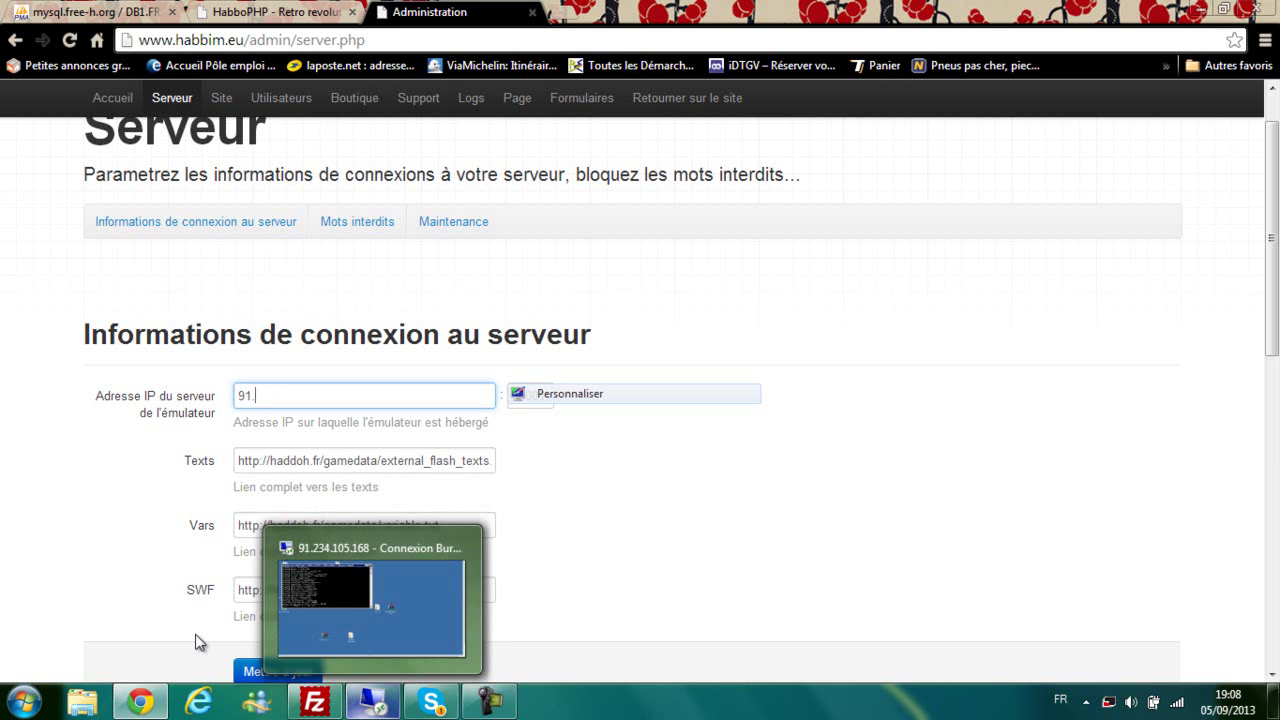
type(".")
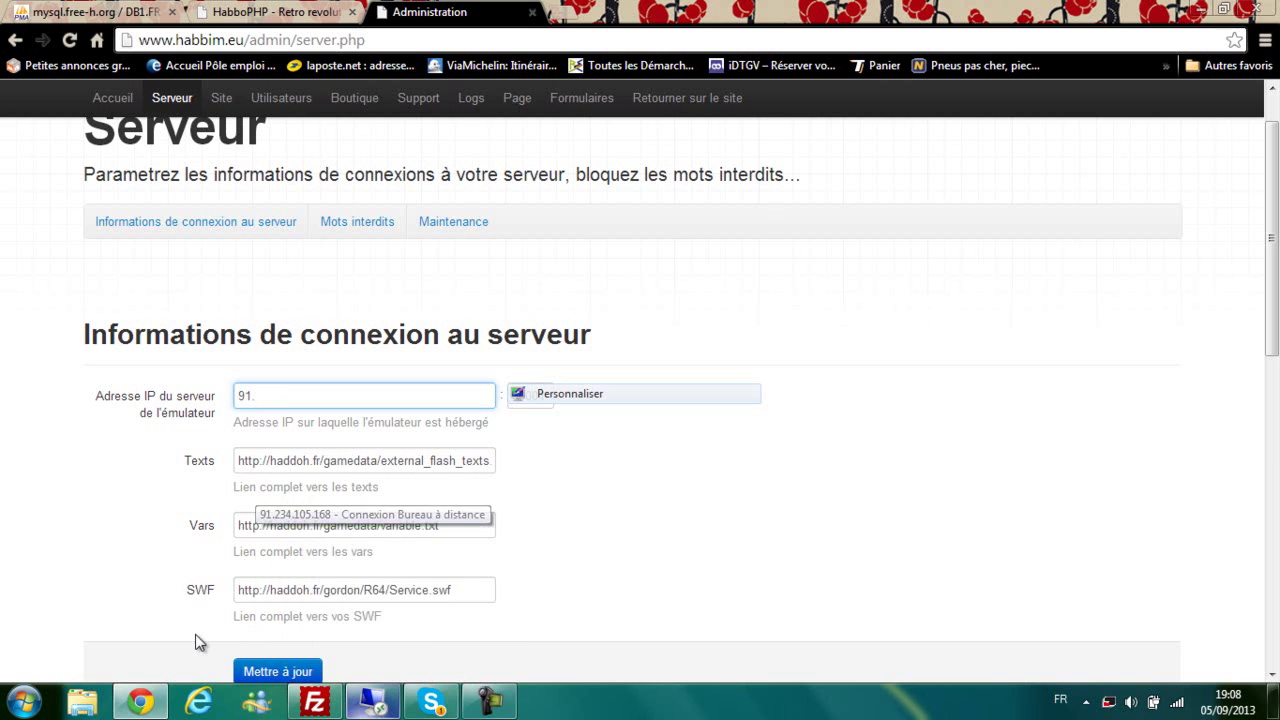
type("234.105.168")
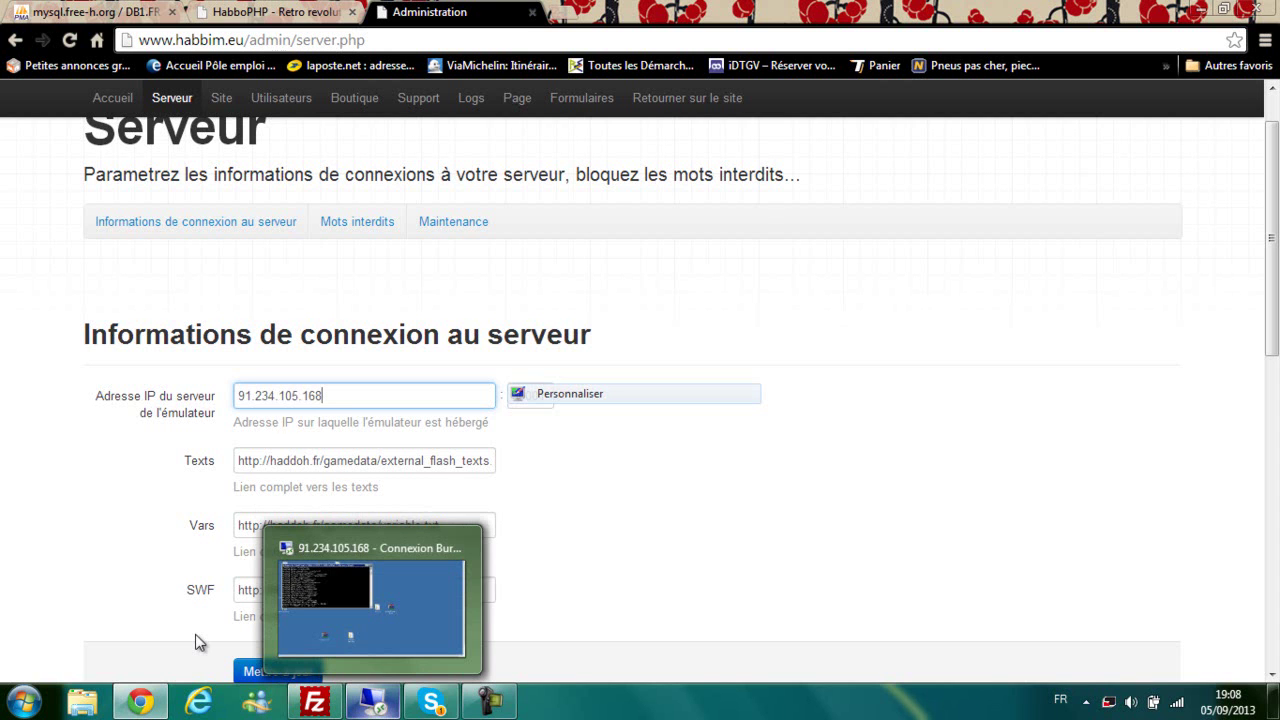
key("Tab")
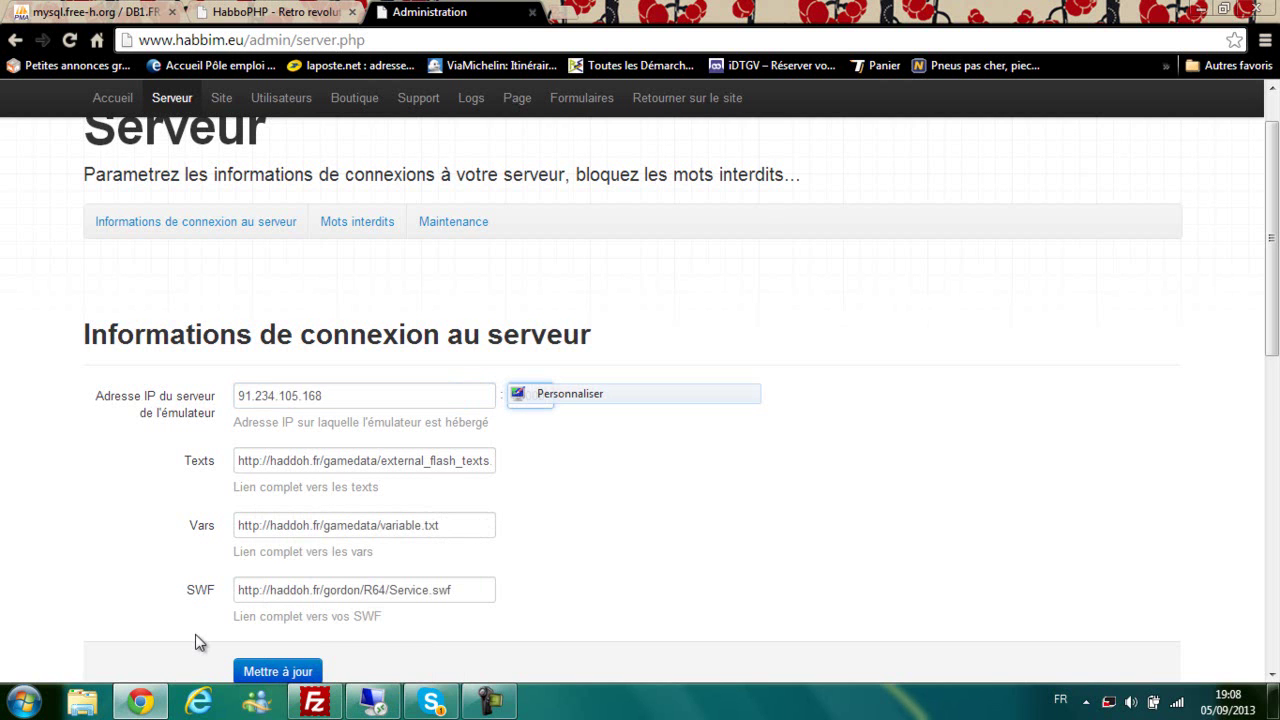
scroll(197, 643, "down", 2)
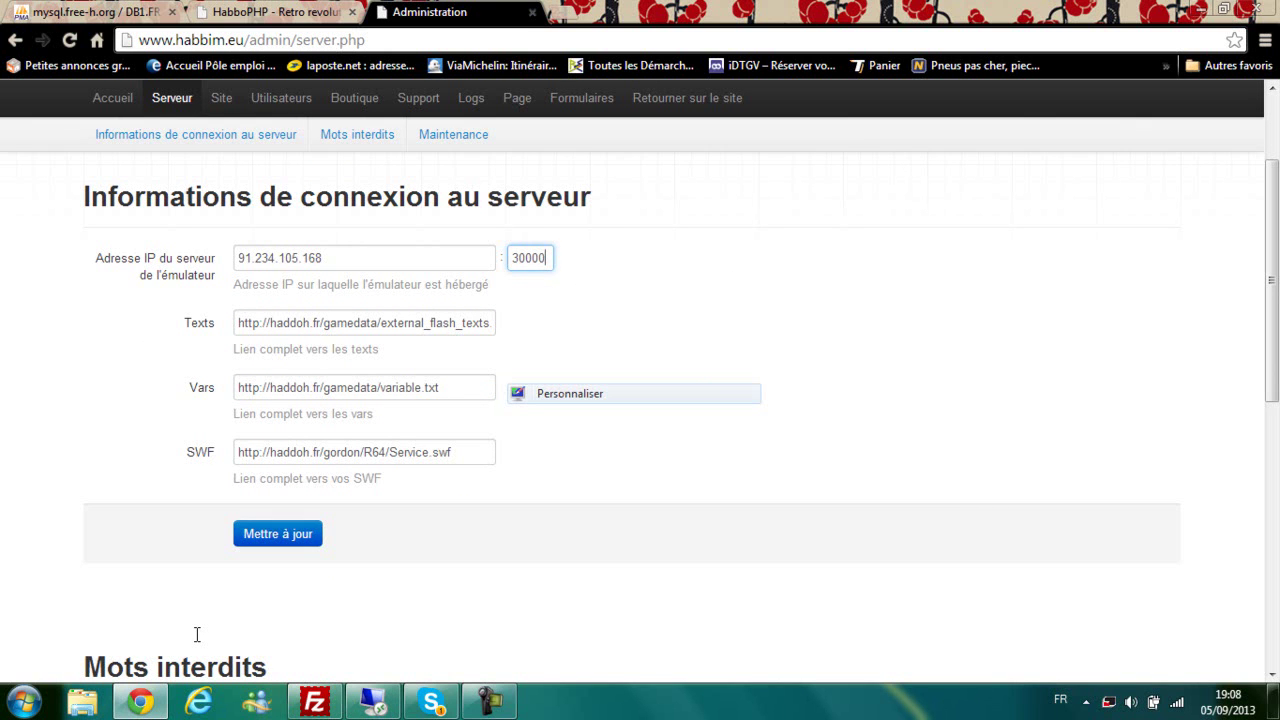
Step: Clear the old Texts link and start loading habbswf.fr in a new tab
key("Tab")
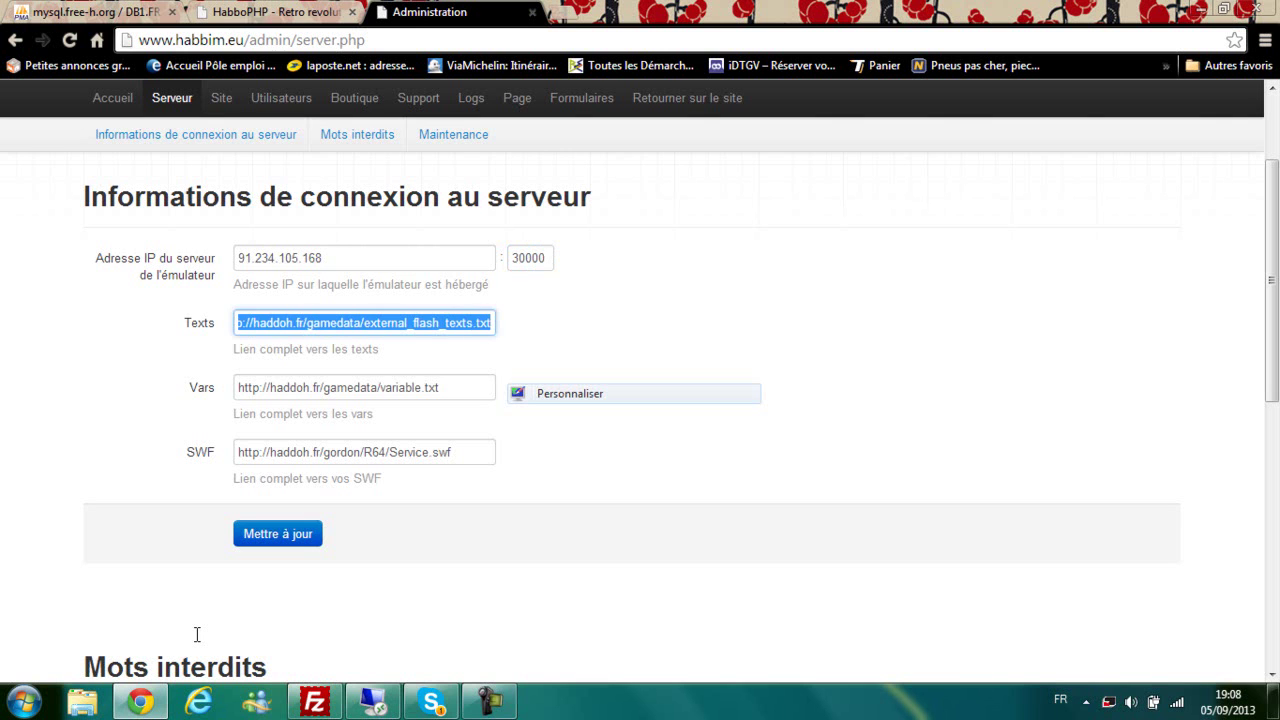
key("BackSpace")
key("ctrl+t")
type("habbswf.fr")
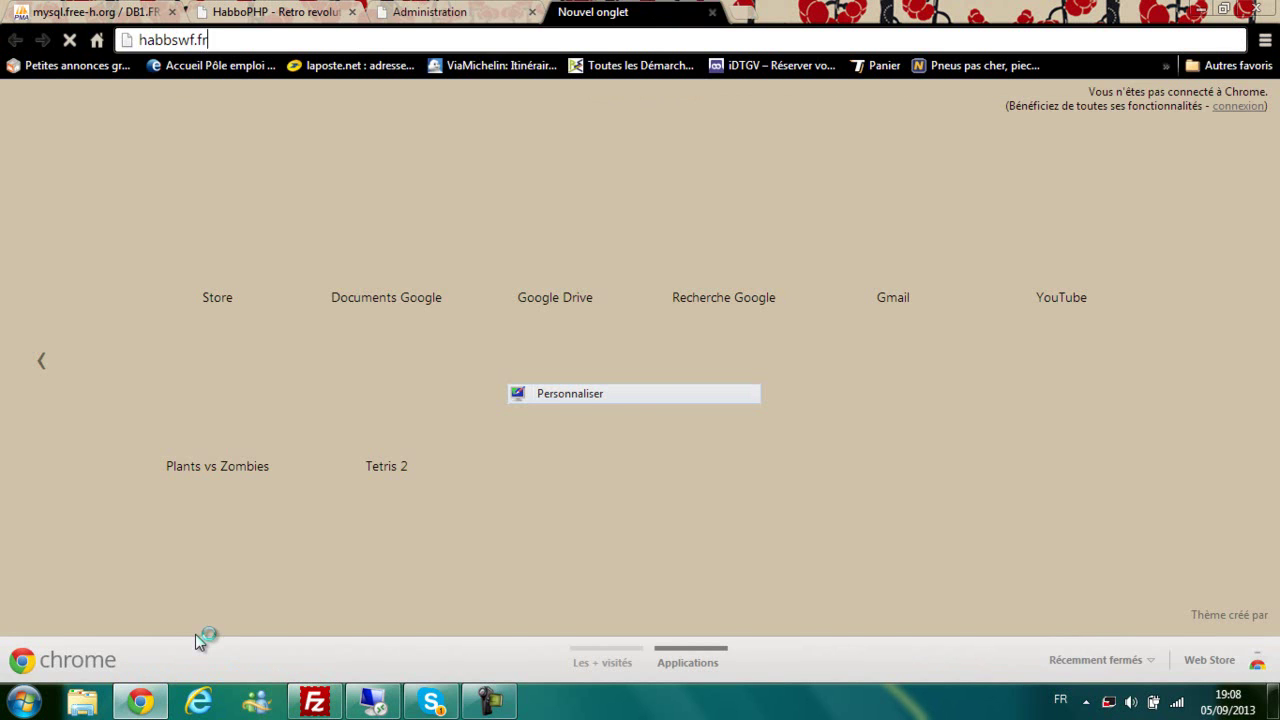
Step: Search Google for habboswf, open the HabboSWF site, and return to the Administration tab
key("Return")
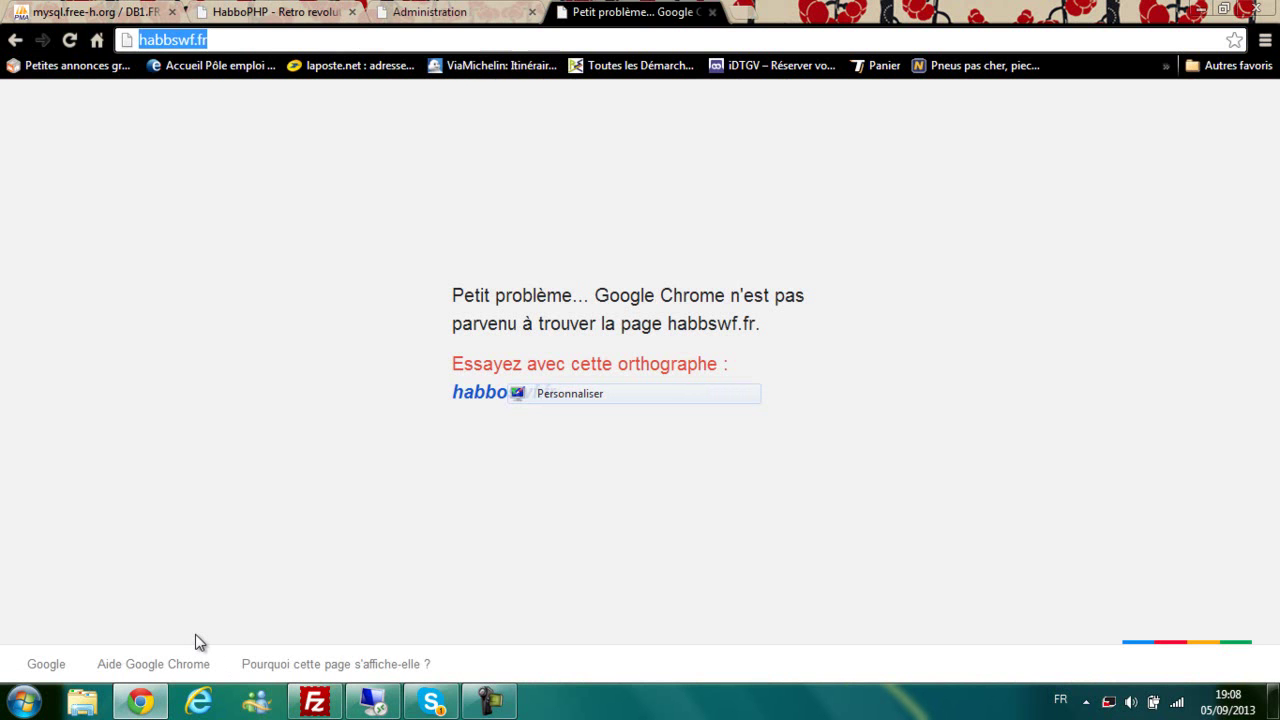
type("habboswf")
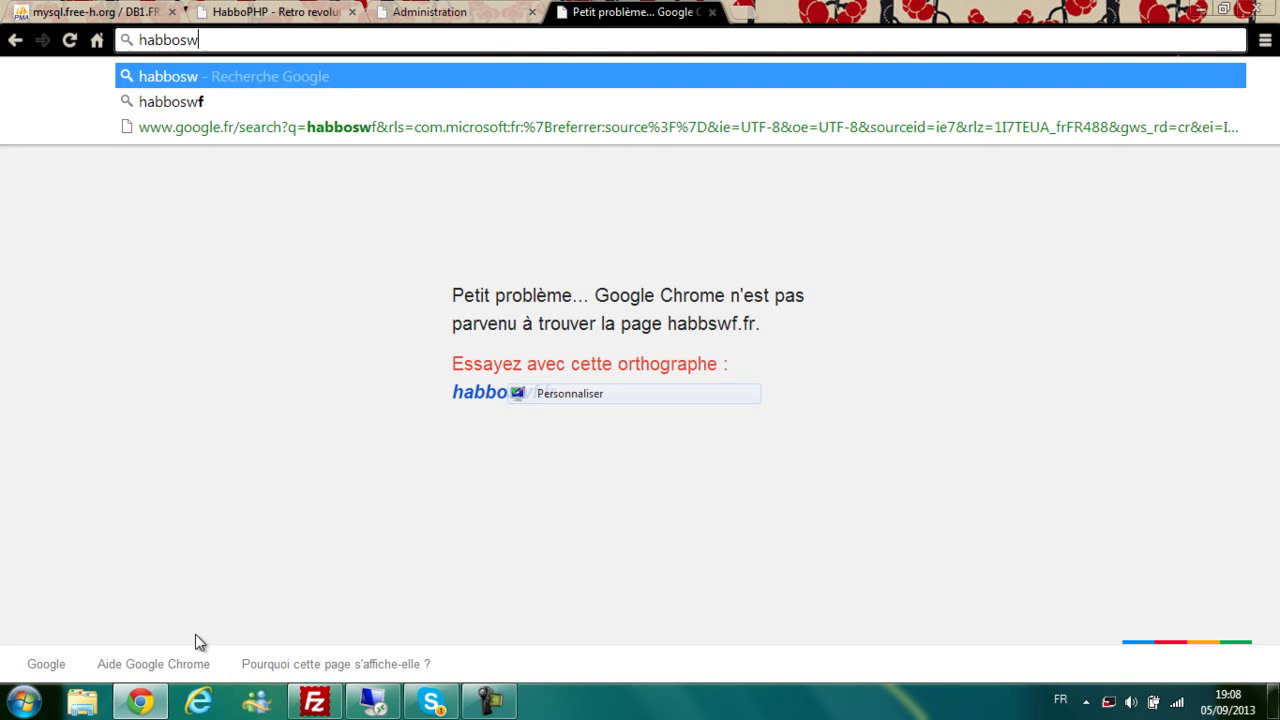
key("Return")
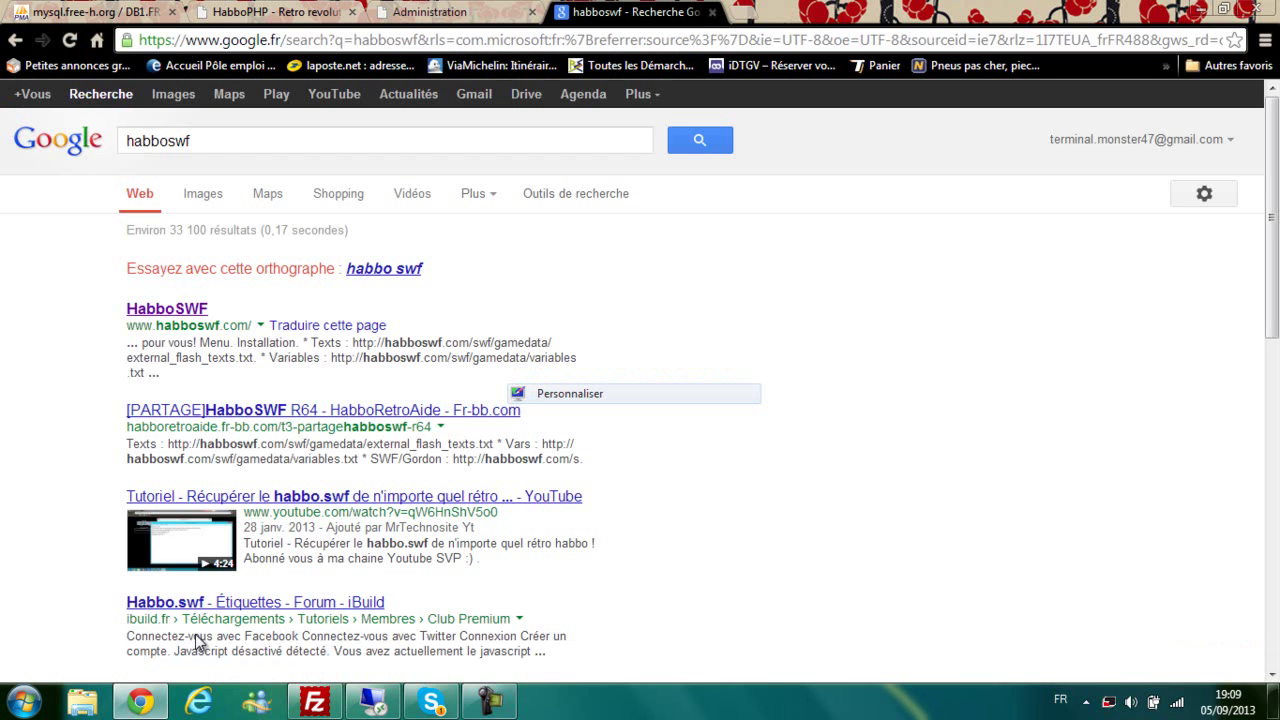
left_click(198, 640)
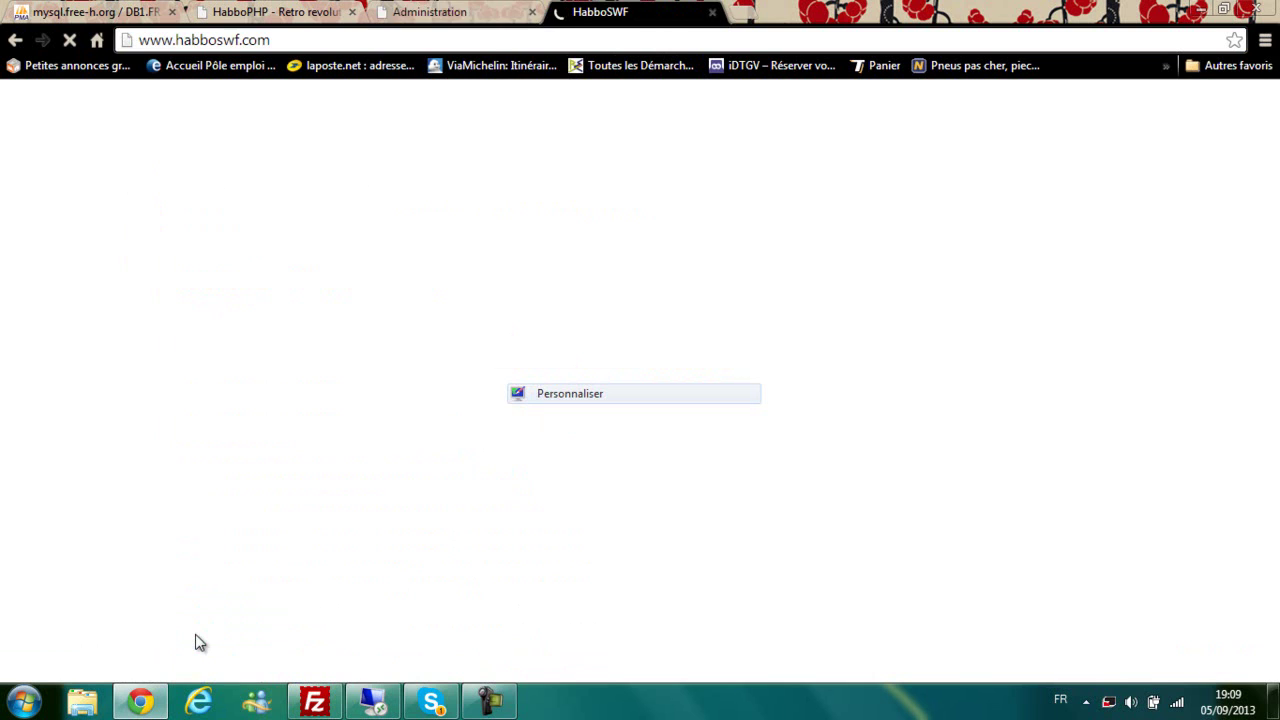
key("ctrl+shift+Tab")
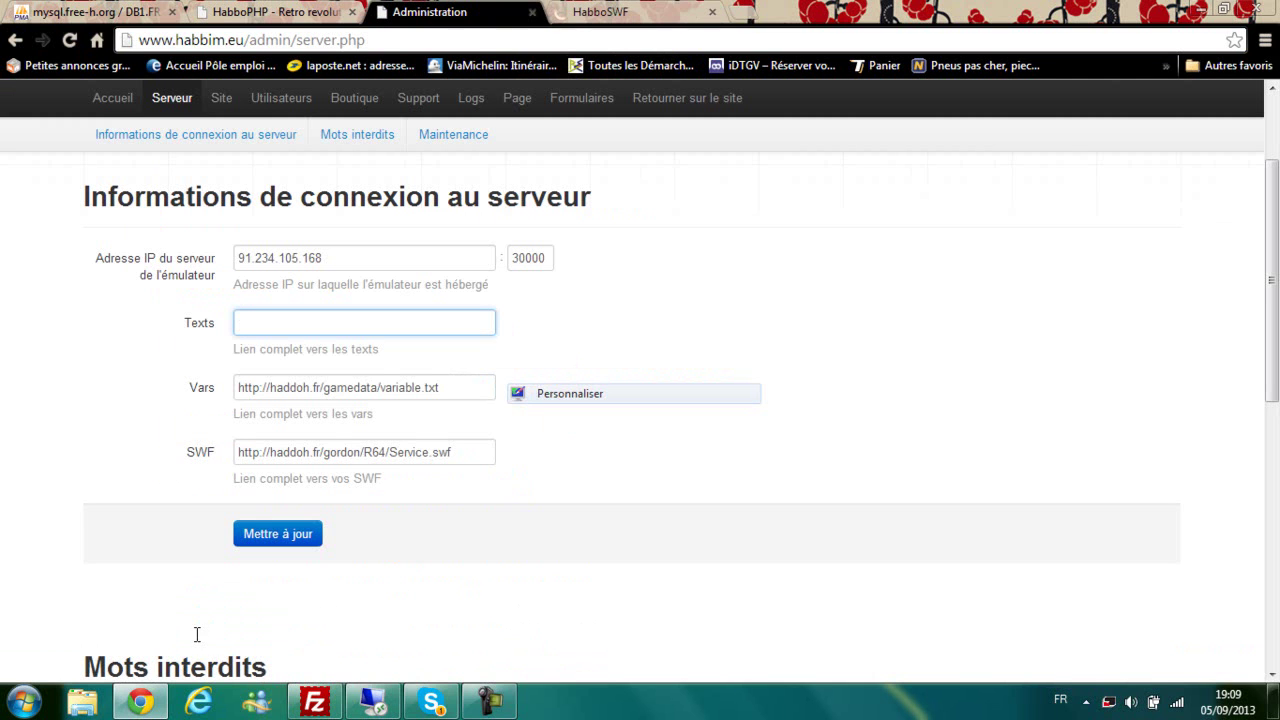
Step: Clear the old Vars and SWF links in the server settings
key("Tab")
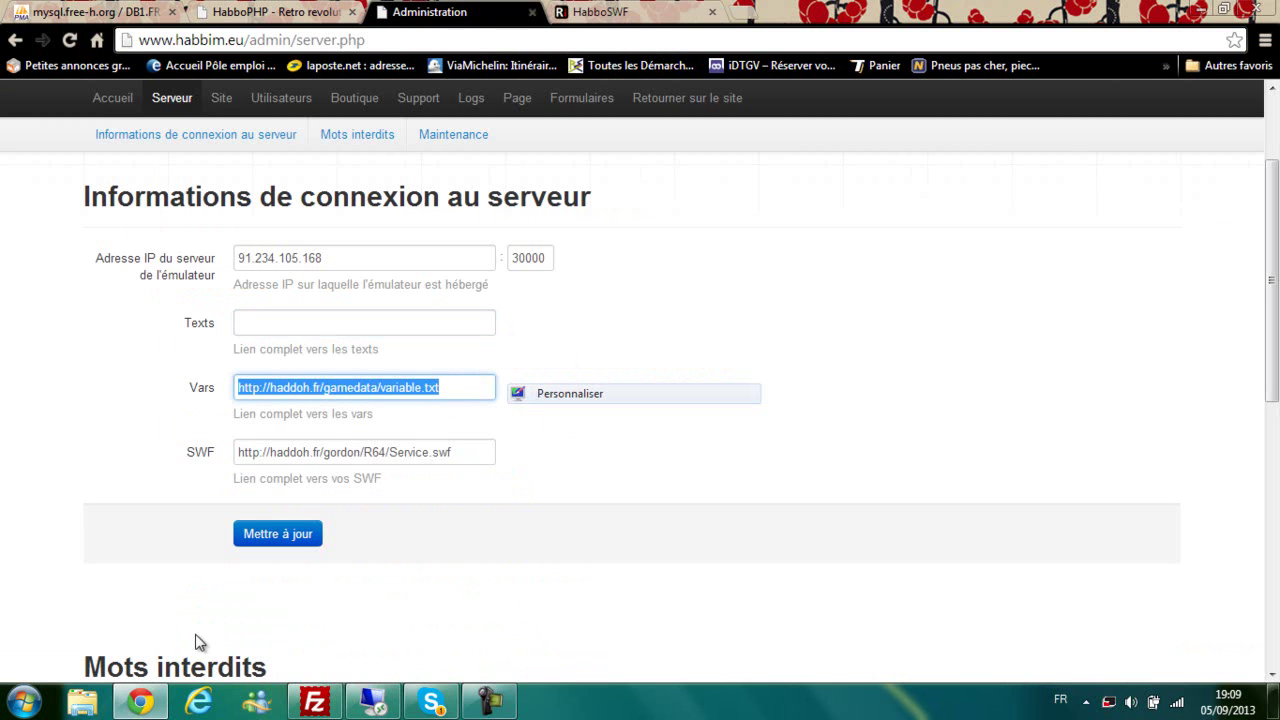
key("BackSpace")
key("Tab")
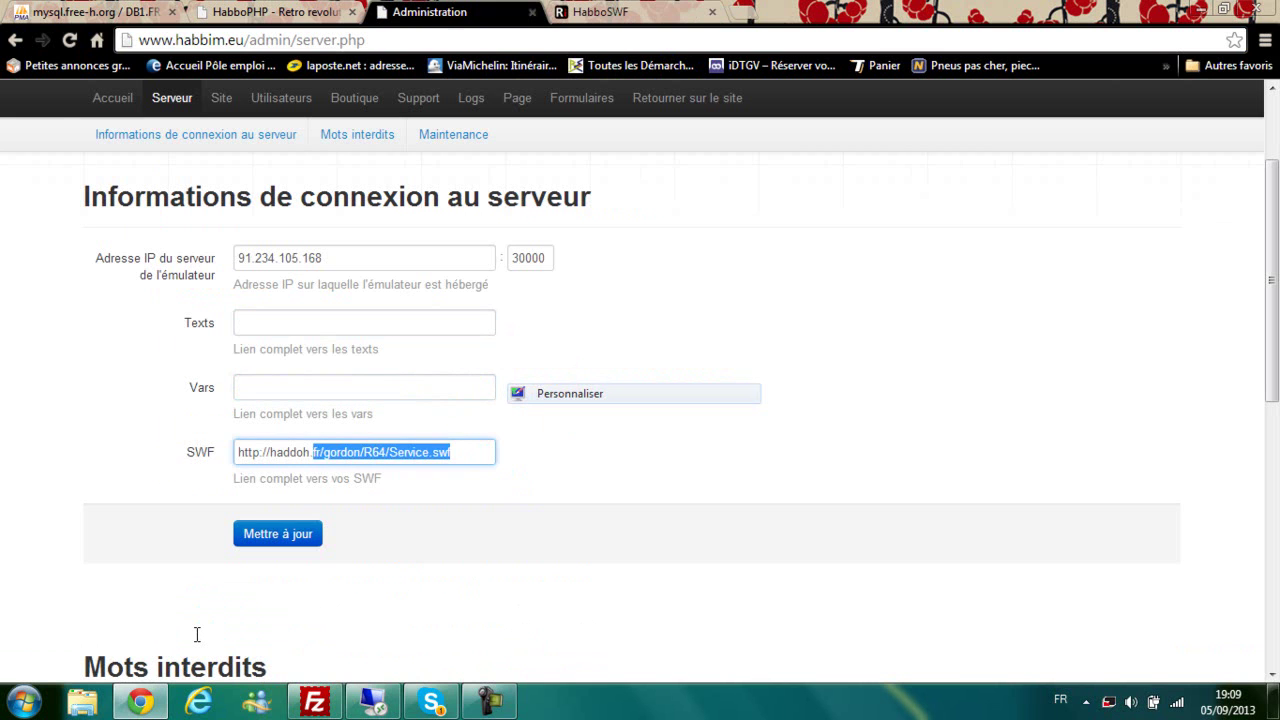
key("BackSpace")
Step: Copy the Texts URL from HabboSWF into the Texts field
key("ctrl+Tab")
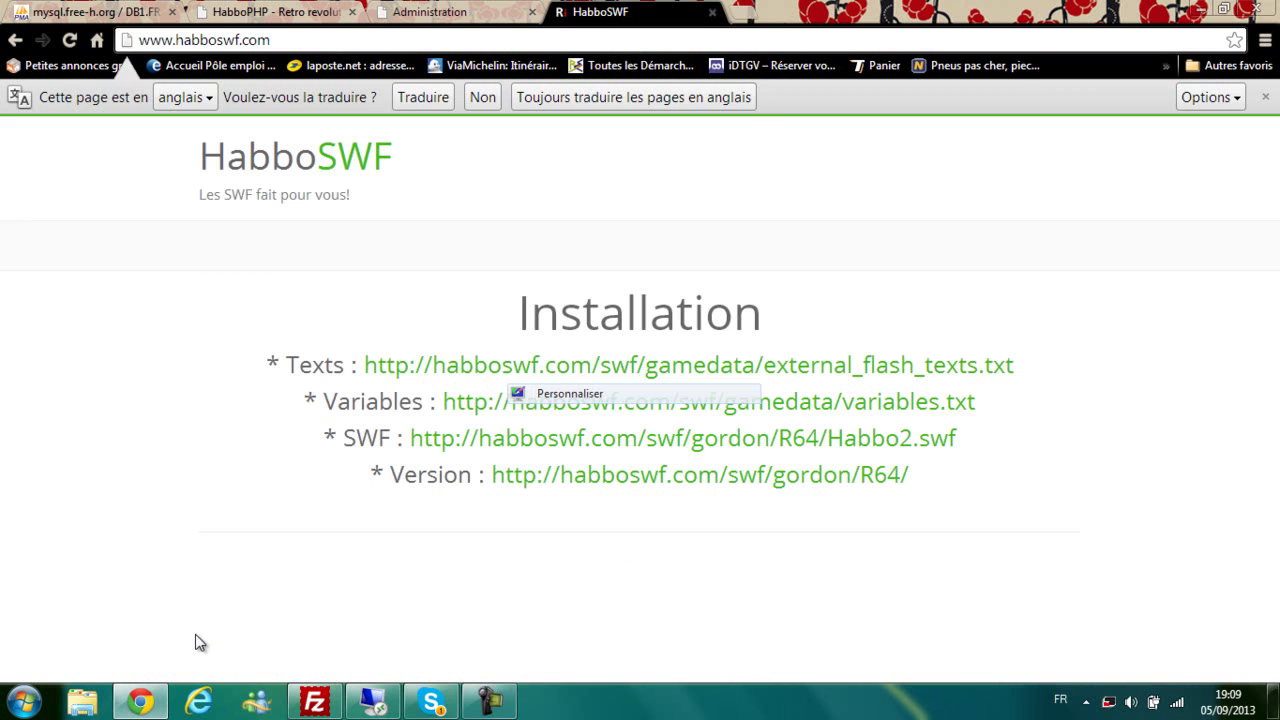
left_click_drag(1013, 365, 363, 365)
right_click(371, 362)
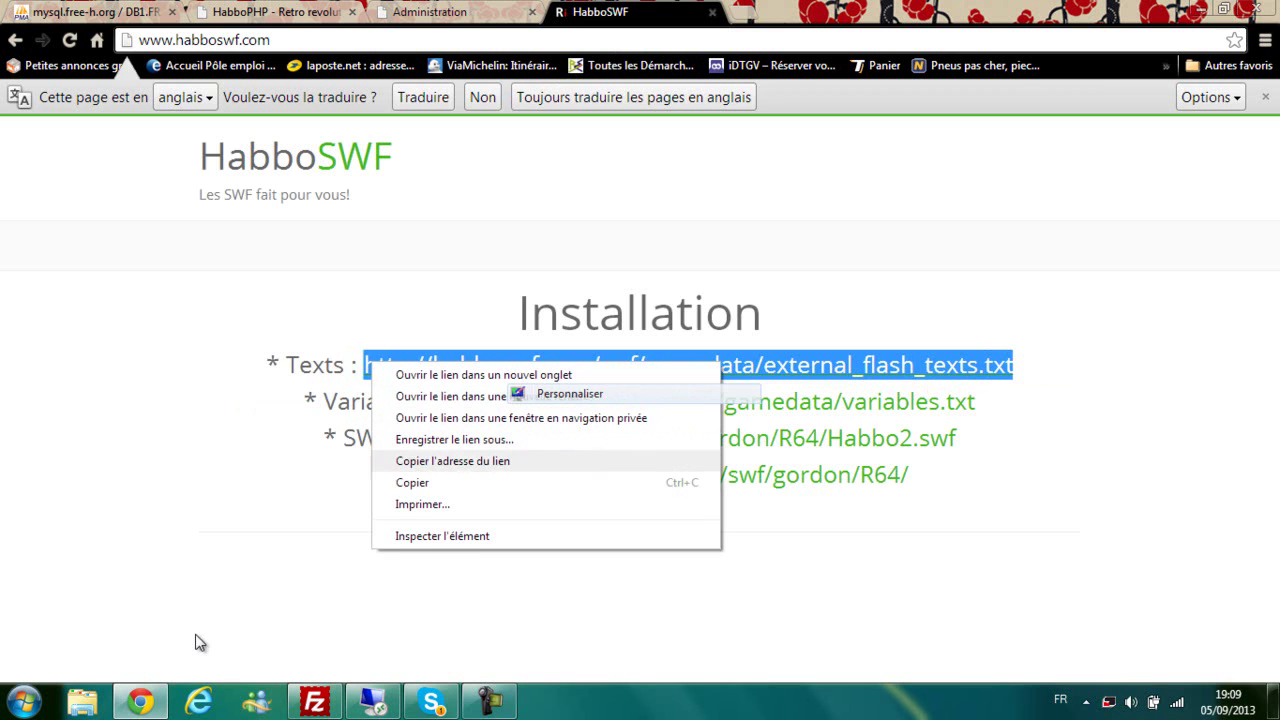
left_click(414, 483)
left_click(430, 12)
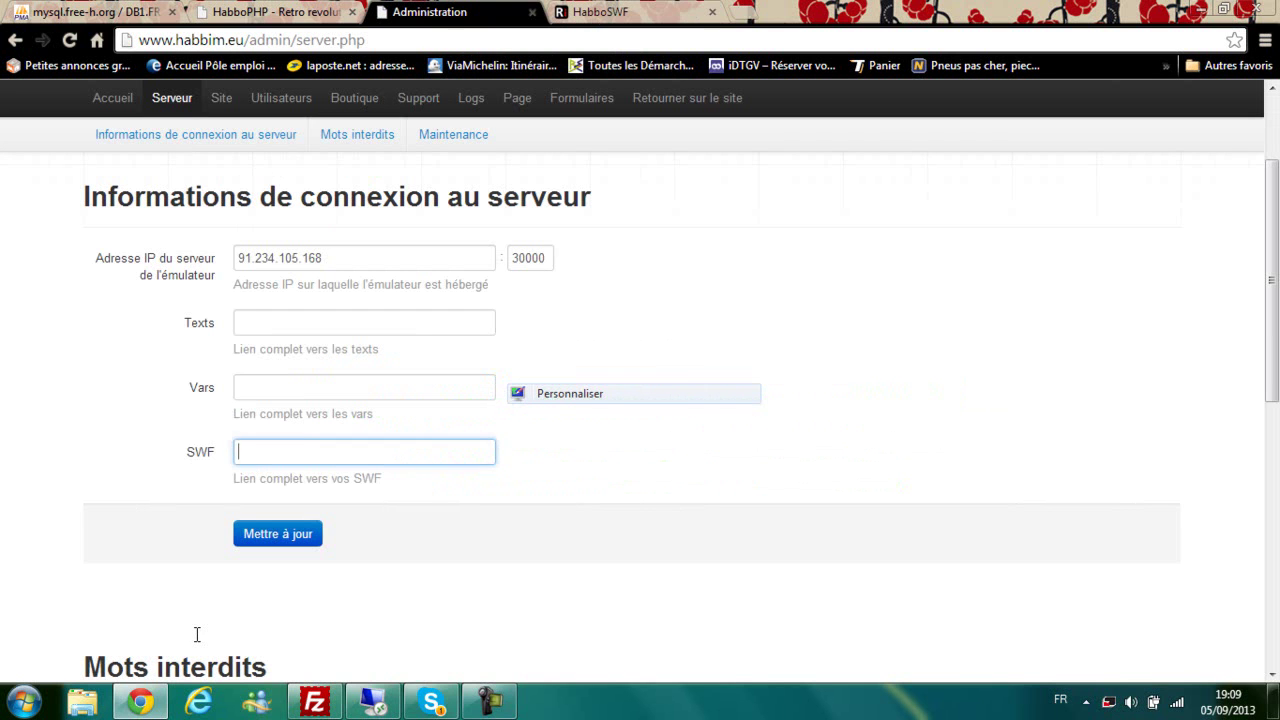
right_click(330, 323)
key("Return")
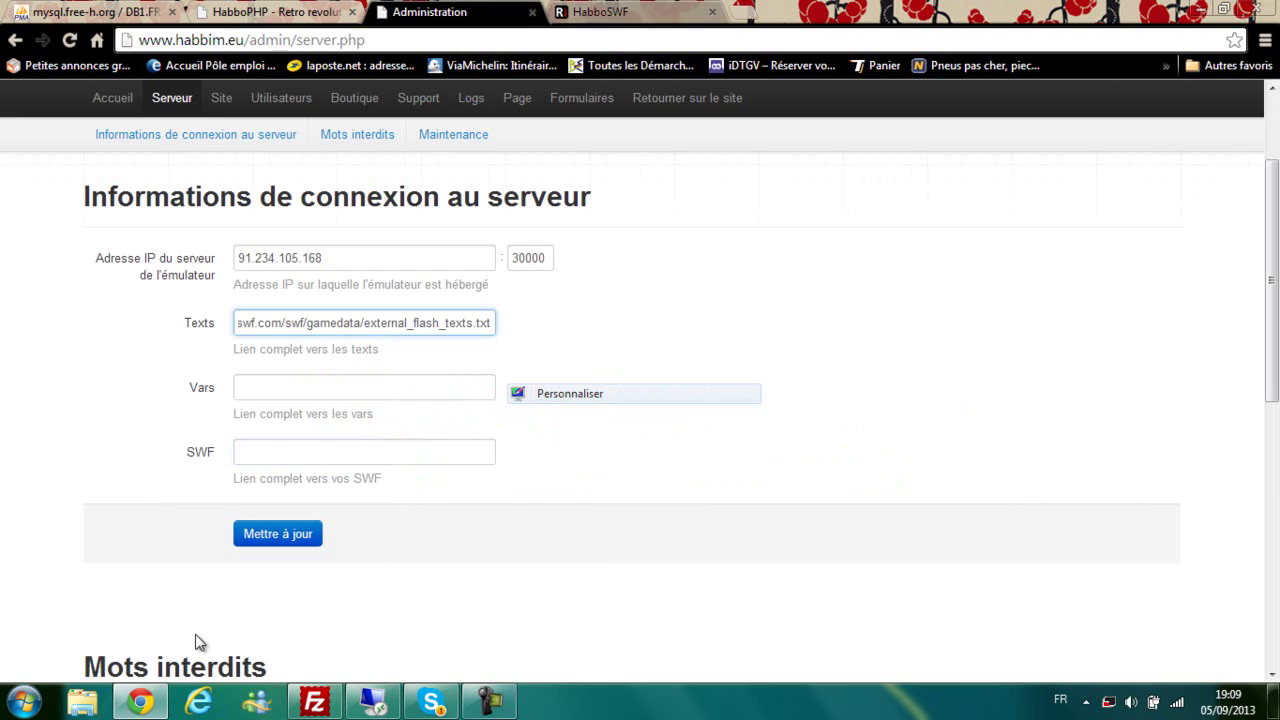
Step: Copy the variables.txt URL from HabboSWF into the Vars field
key("ctrl+Tab")
left_click_drag(438, 401, 975, 401)
key("Menu")
key("Down")
key("Down")
key("Down")
key("Down")
key("Down")
key("Down")
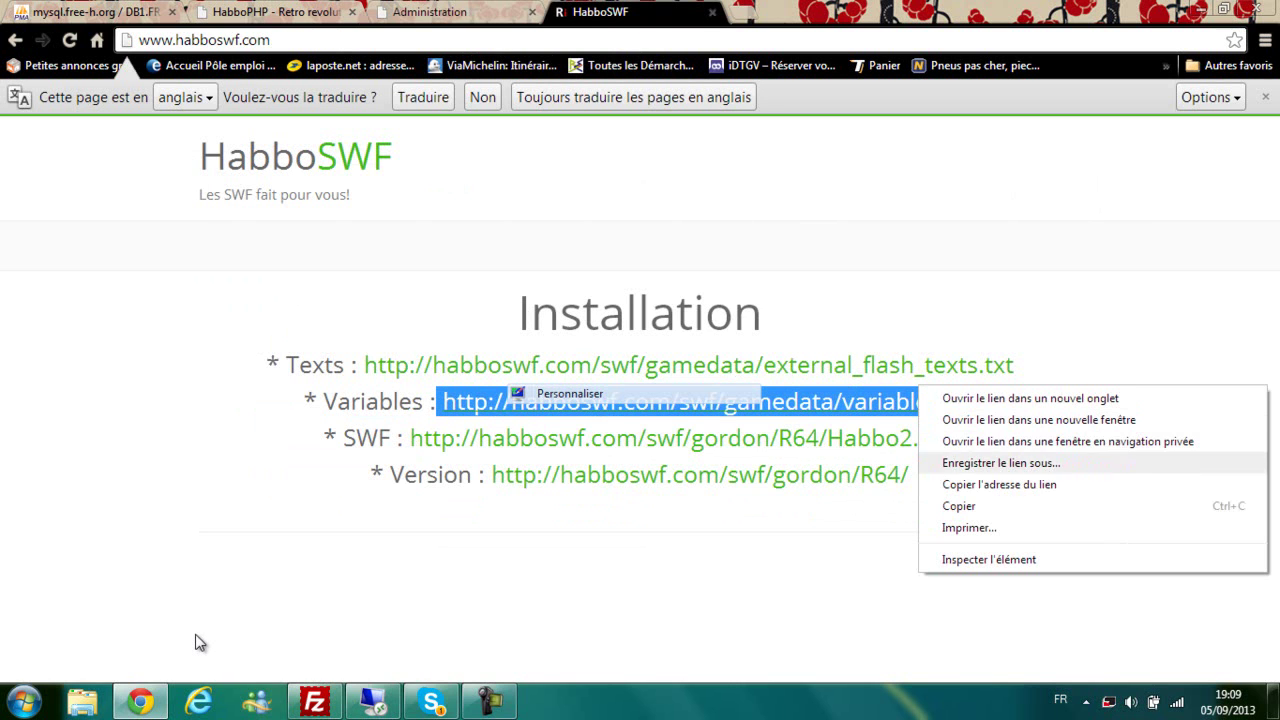
key("Return")
key("ctrl+shift+Tab")
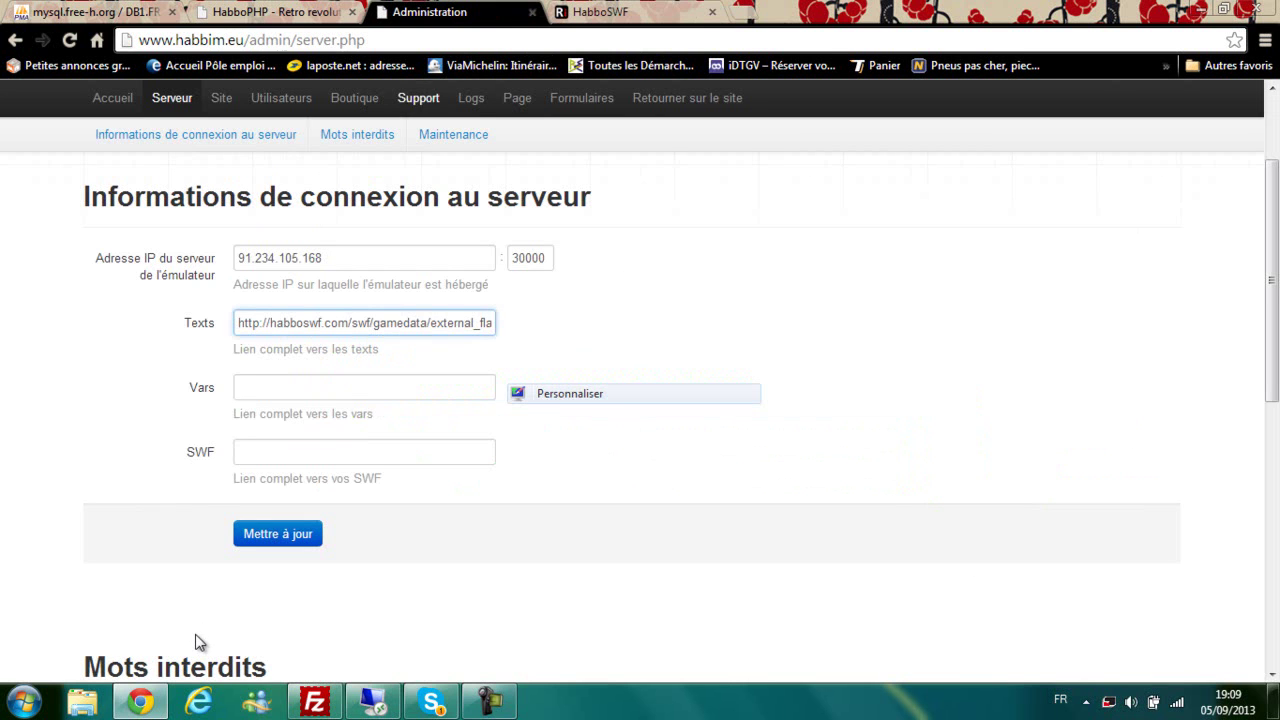
key("Tab")
key("Menu")
key("Down")
key("Down")
key("Down")
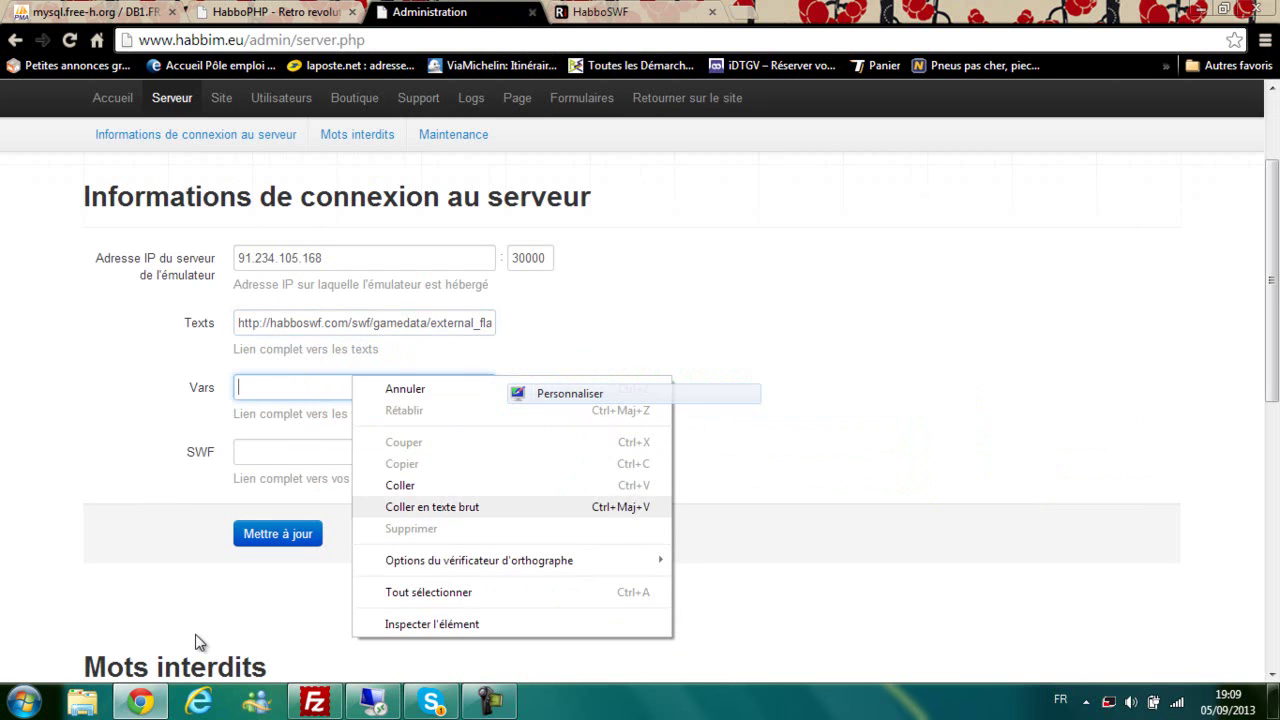
key("Return")
Step: Copy the Habbo2.swf URL from HabboSWF into the SWF field
key("ctrl+Tab")
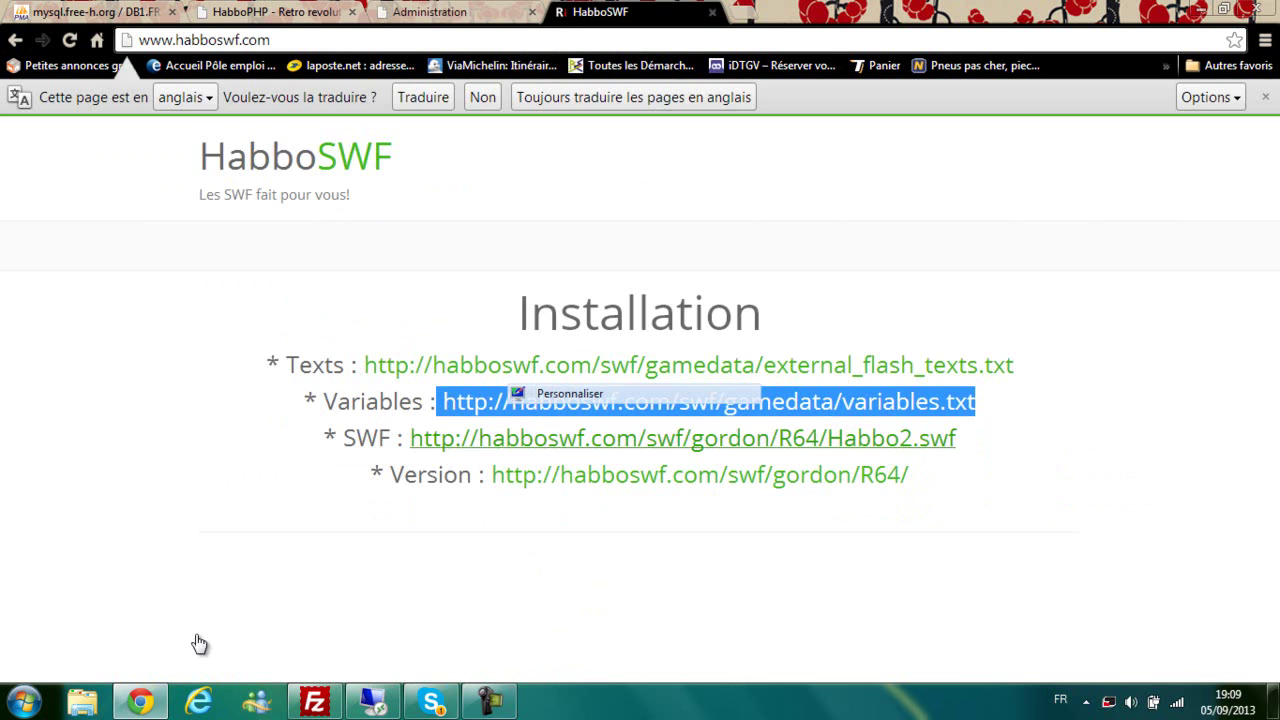
left_click_drag(405, 438, 957, 438)
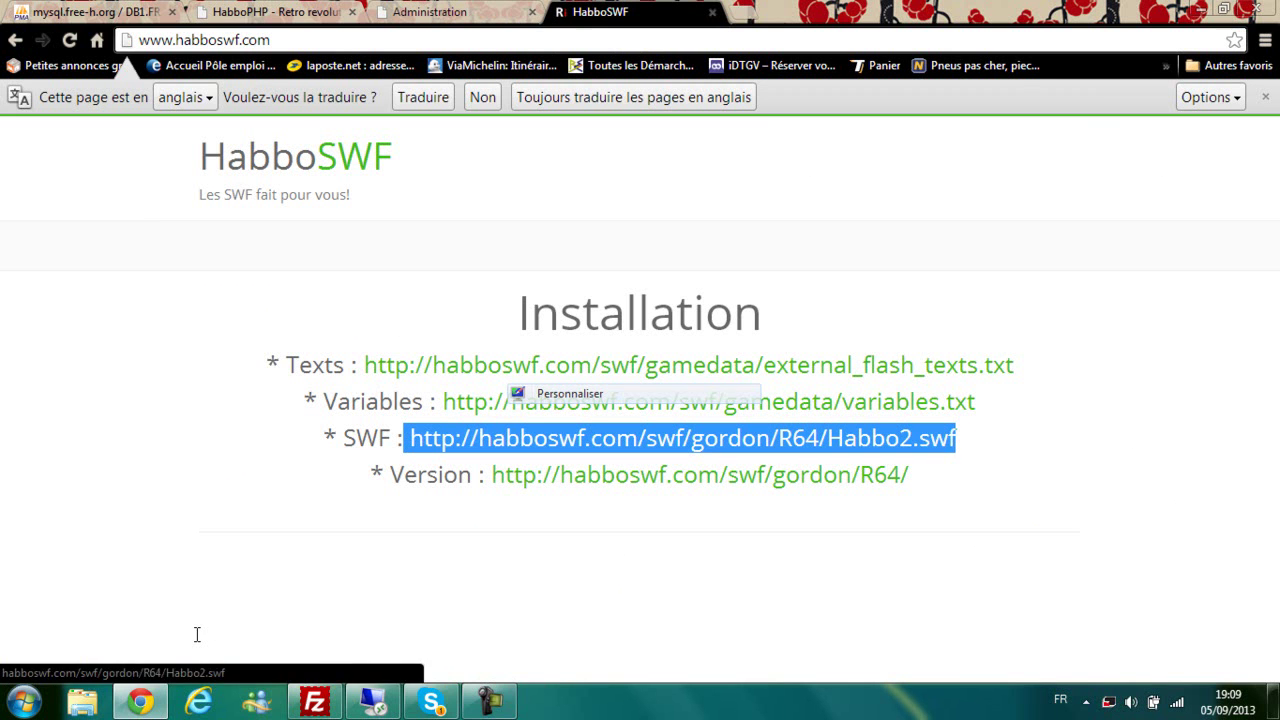
right_click(925, 439)
key("Down")
key("Down")
key("Down")
key("Down")
key("Down")
key("Down")
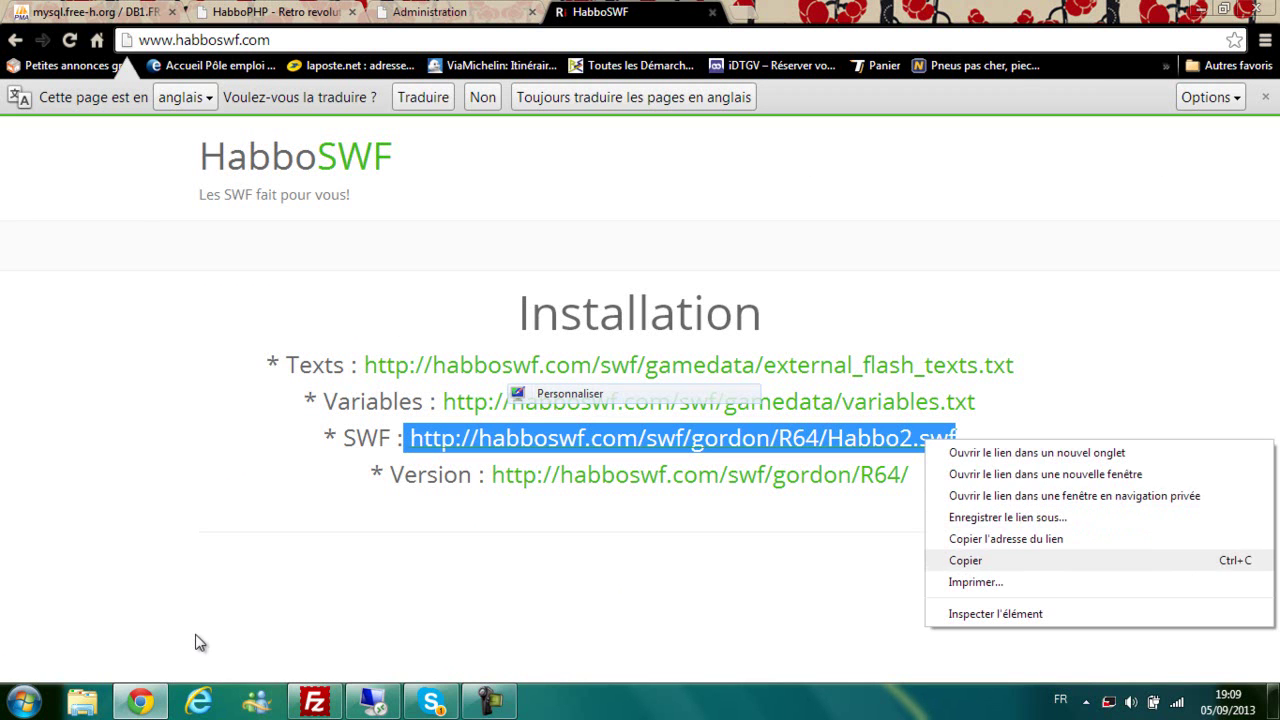
key("Return")
key("ctrl+shift+Tab")
left_click(262, 455)
right_click(262, 456)
left_click(308, 304)
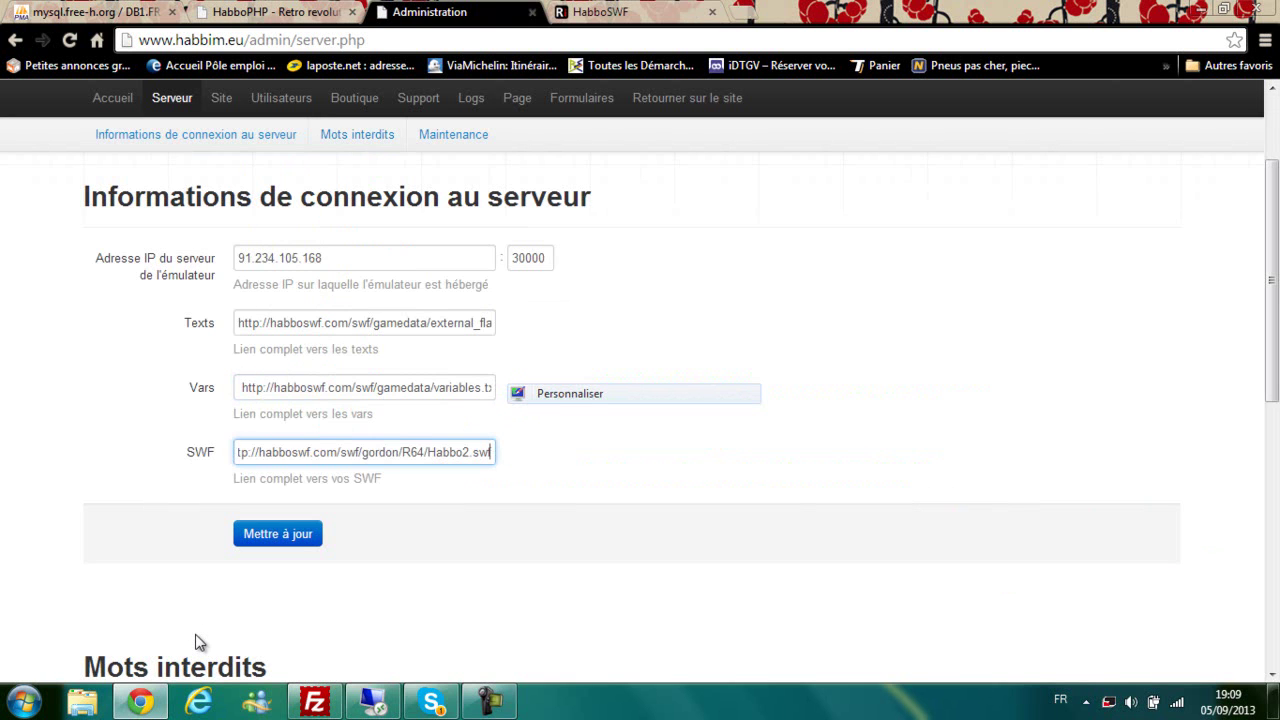
Step: Save the server settings with Mettre à jour and dismiss the alerts
key("Tab")
key("Return")
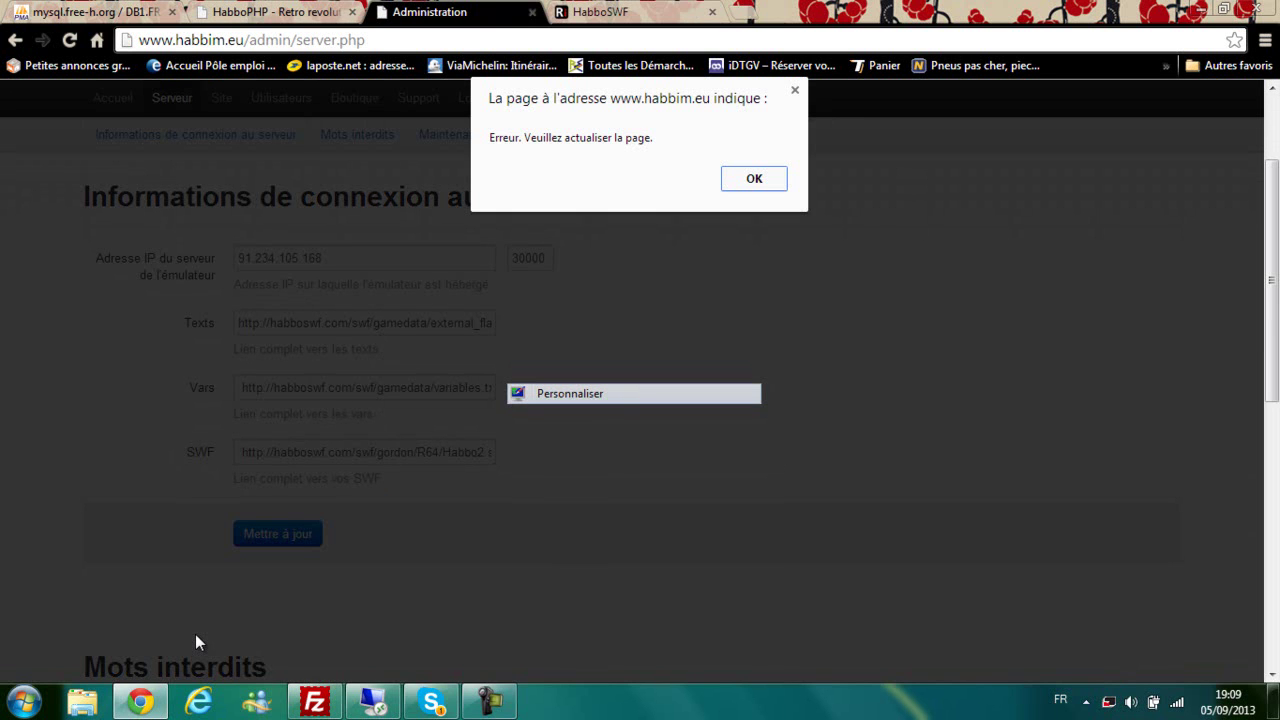
key("Return")
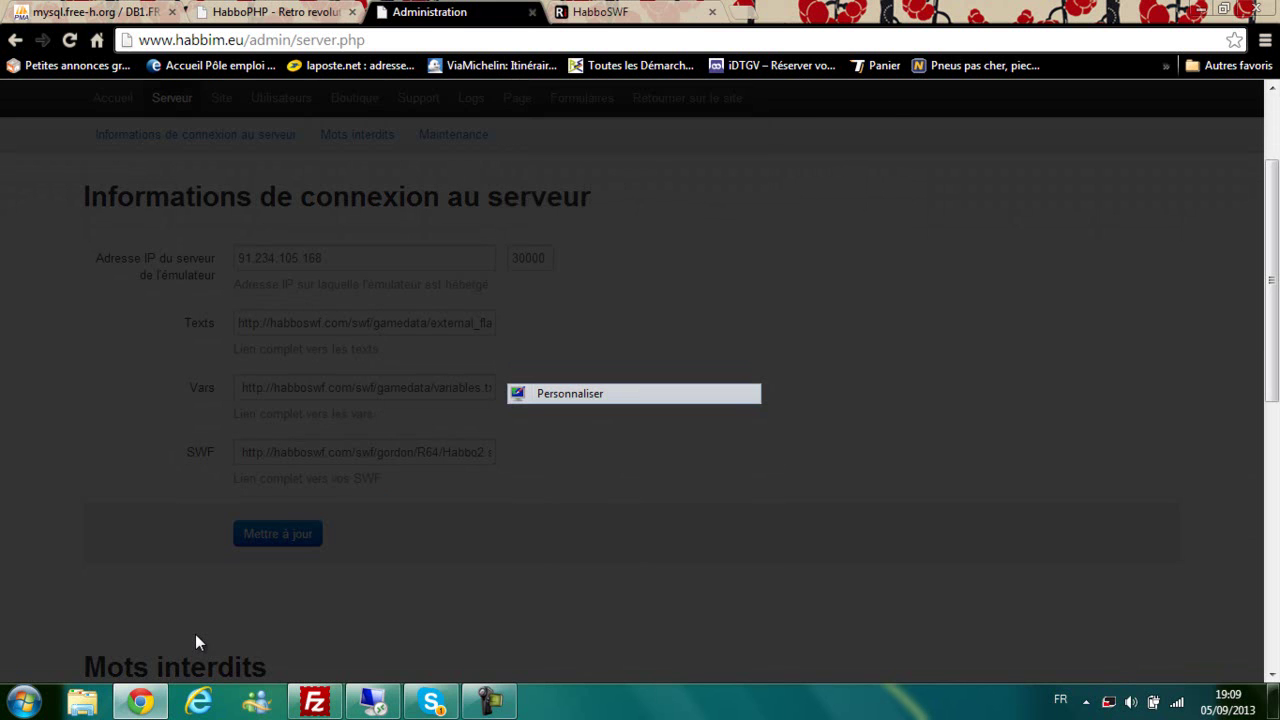
key("Return")
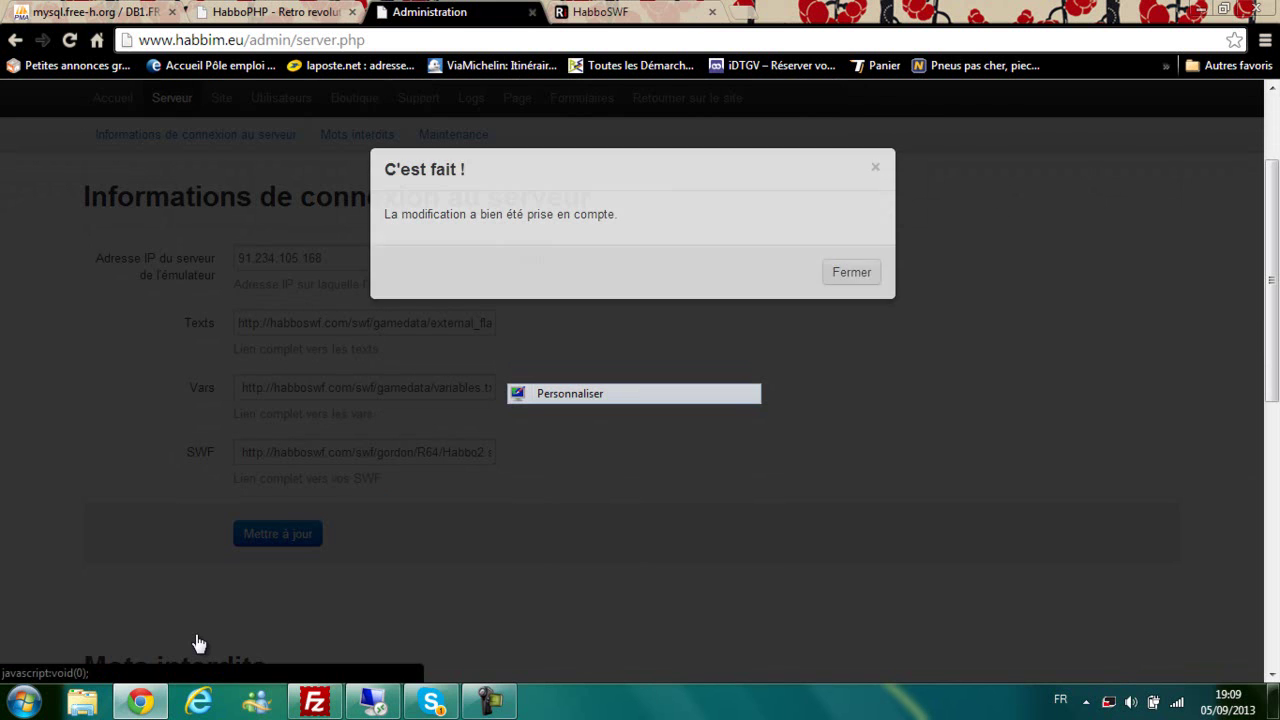
Step: Go back to the Habbim site, close the HabboSWF tab, and switch to Remote Desktop
scroll(199, 643, "up", 1)
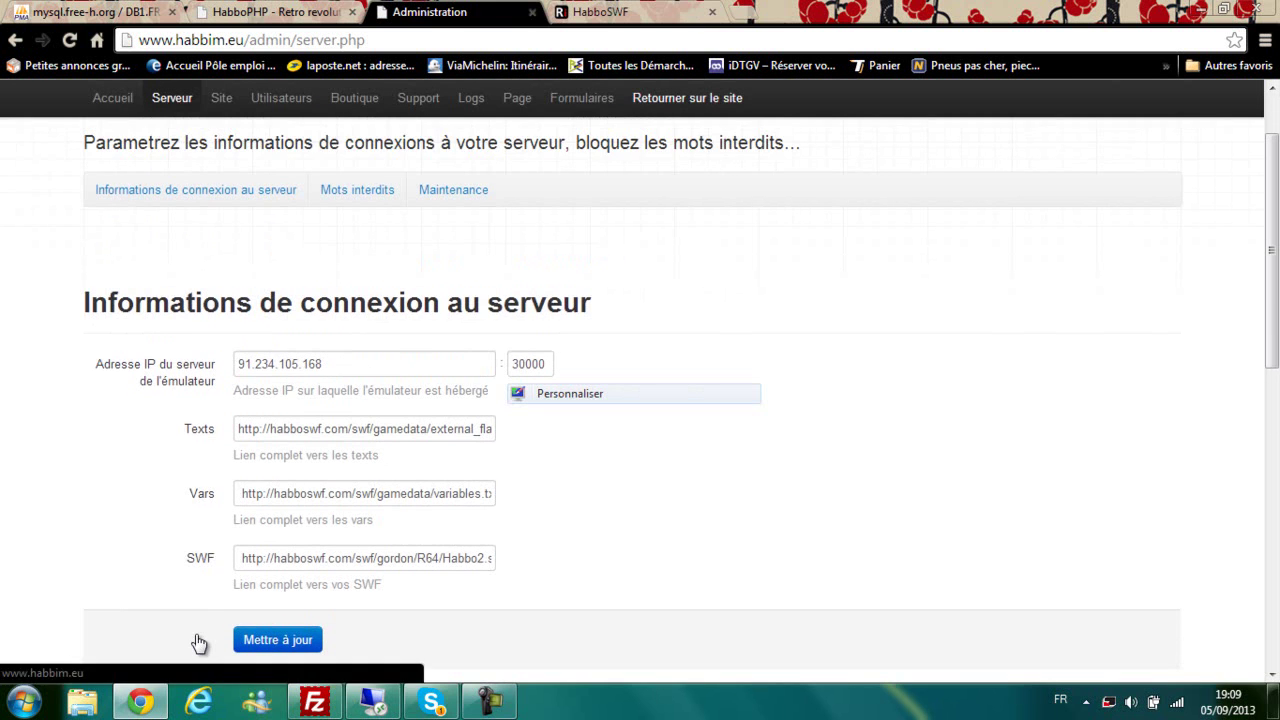
left_click(687, 98)
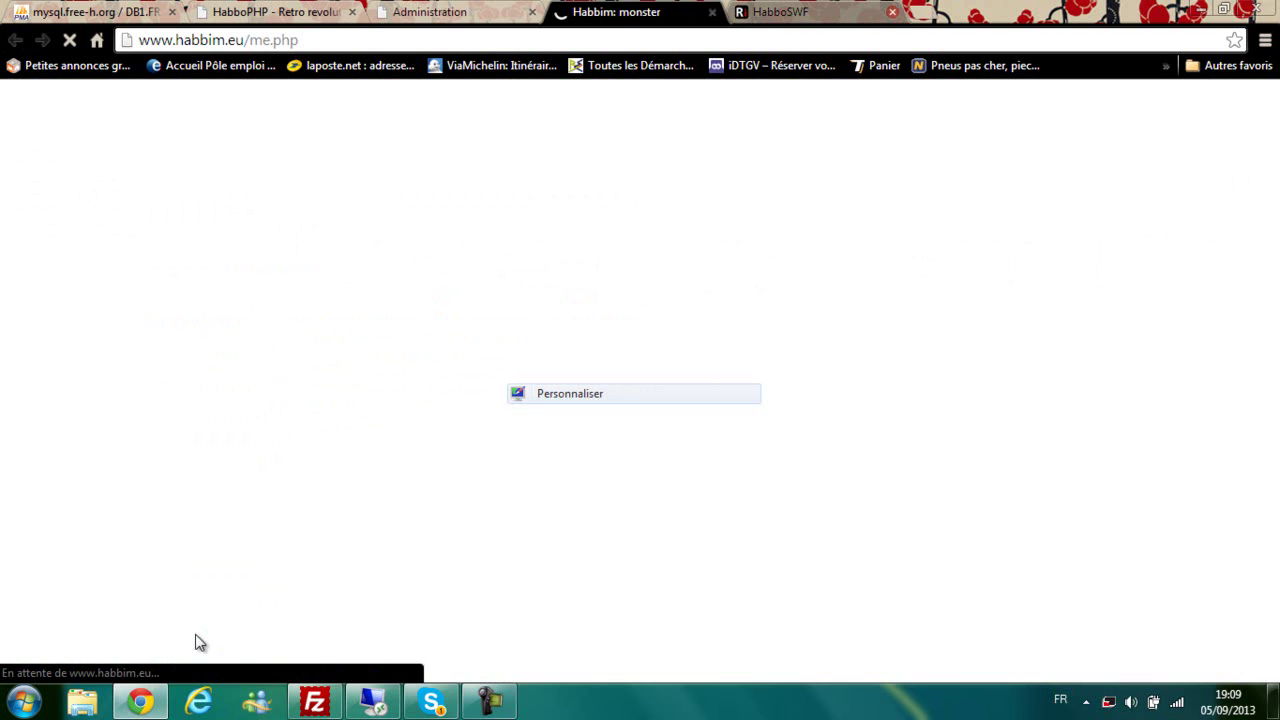
left_click(892, 12)
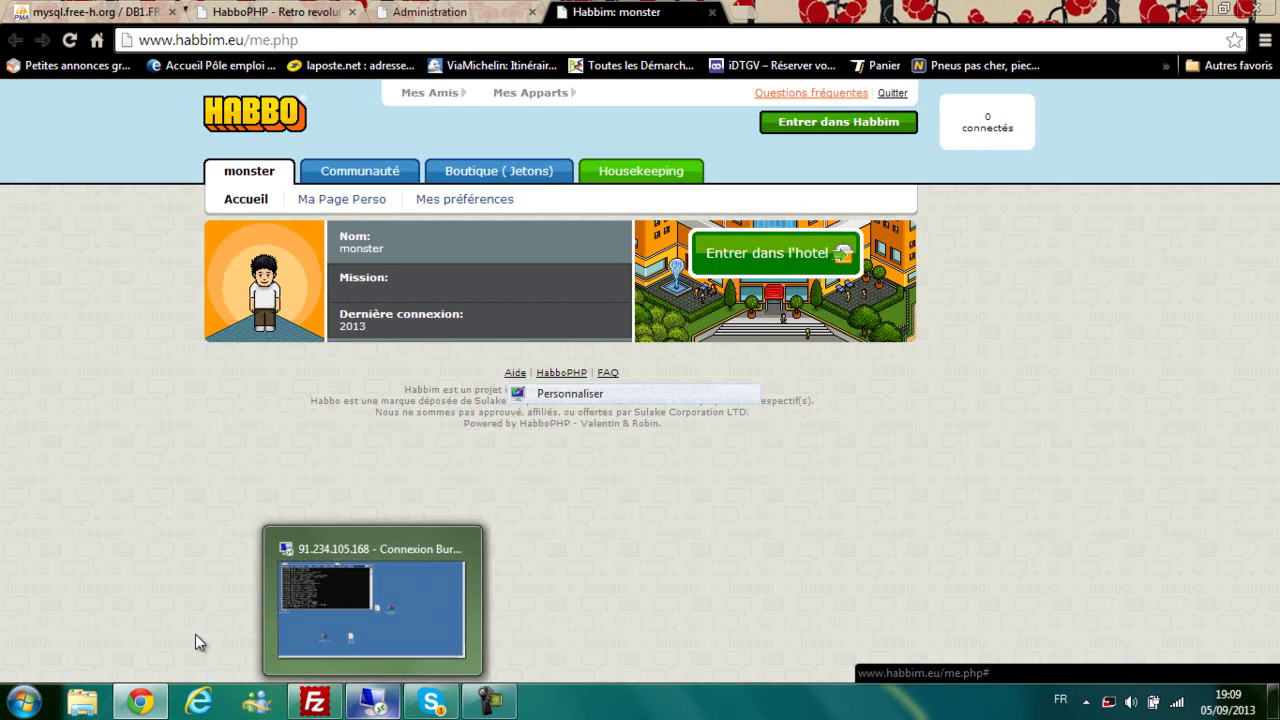
left_click(373, 701)
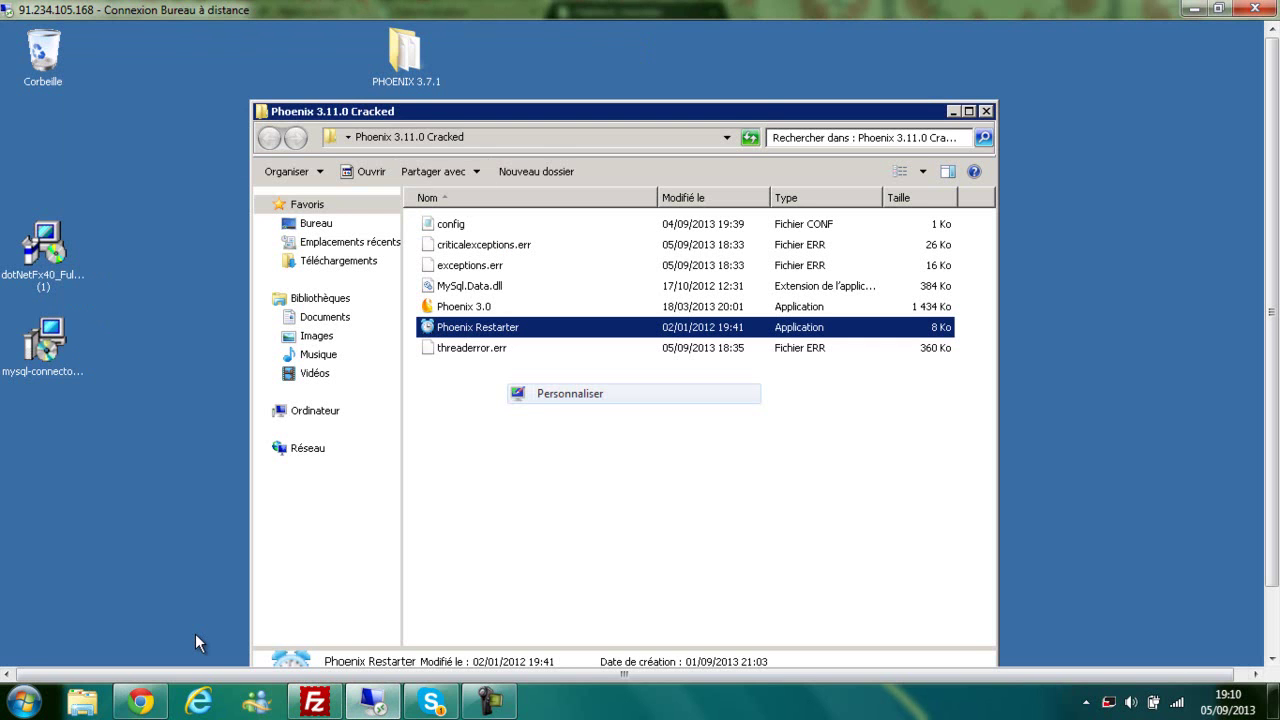
Step: Review the database username and password in the Phoenix config, close it, and minimize Remote Desktop
mouse_move(457, 444)
left_mouse_down()
mouse_move(527, 267)
mouse_move(564, 42)
left_mouse_up()
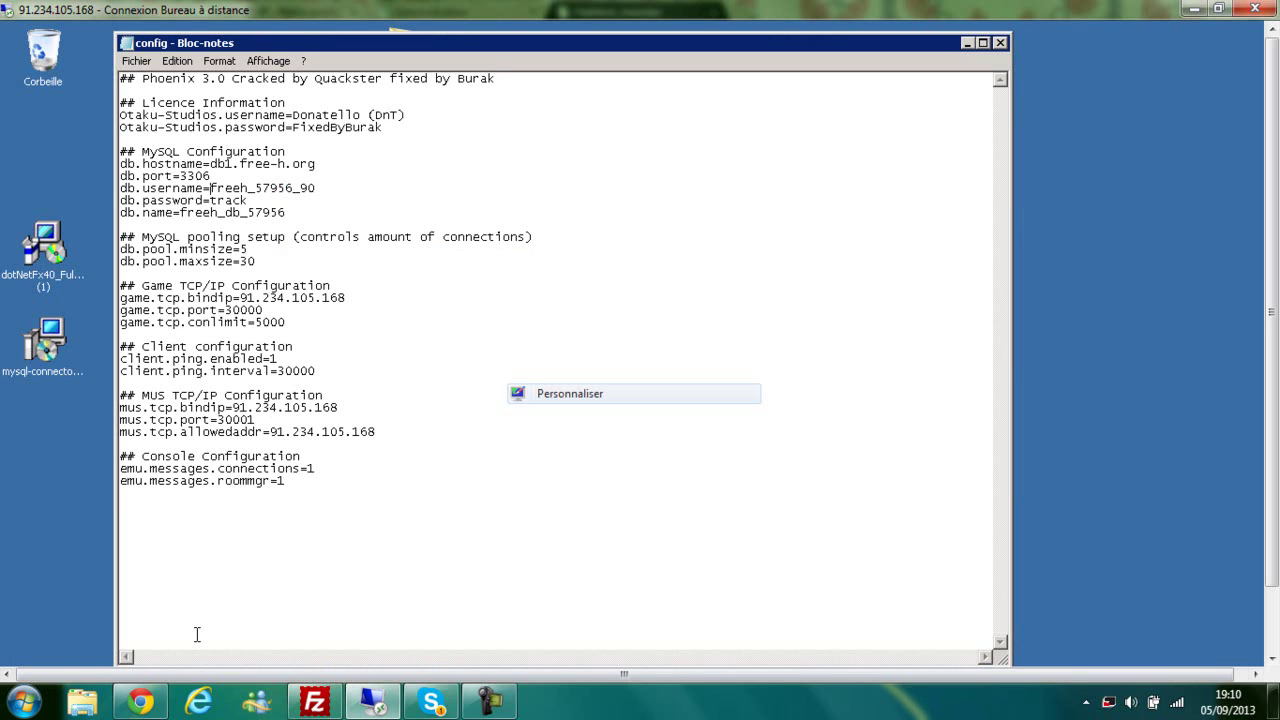
key("shift+Right")
key("shift+Right")
key("shift+Right")
key("shift+Right")
key("shift+Right")
key("shift+Right")
key("shift+Right")
key("shift+Right")
key("shift+Right")
key("shift+Right")
key("shift+Right")
key("shift+Right")
key("shift+Right")
key("shift+Right")
key("Down")
key("shift+Left")
key("shift+Left")
key("shift+Left")
key("Right")
key("Down")
key("alt+F4")
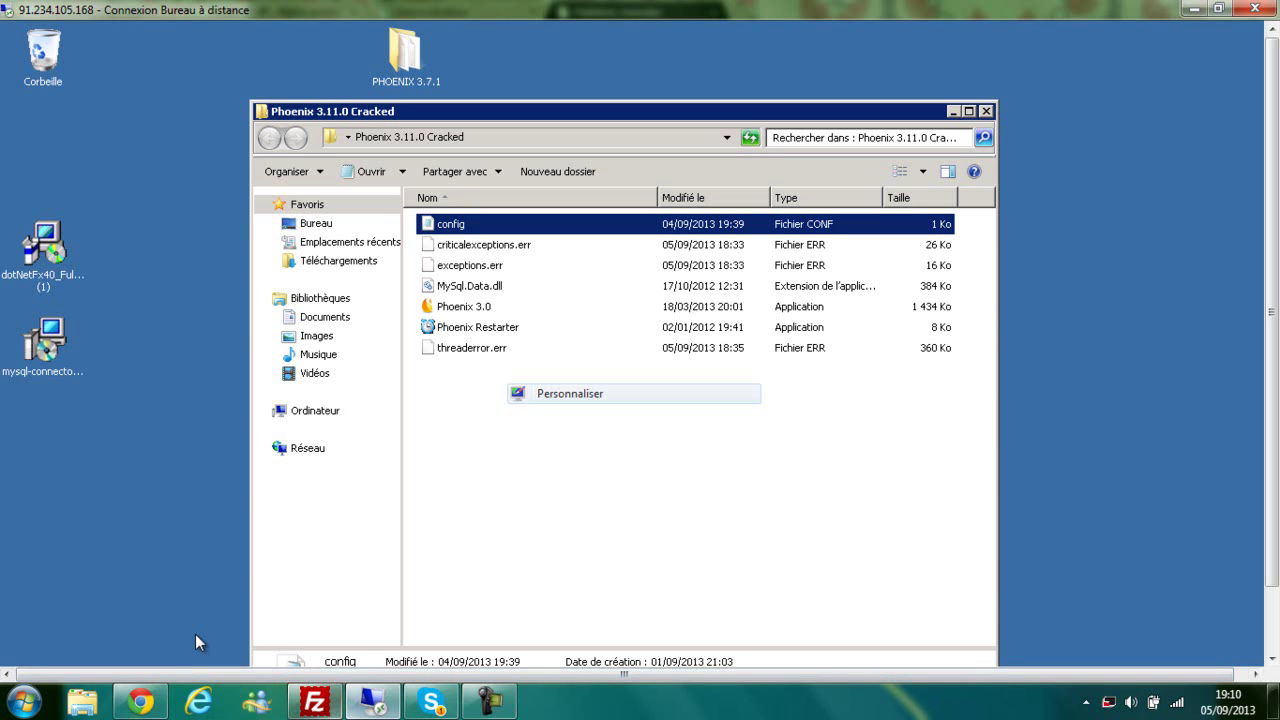
scroll(196, 635, "down", 2)
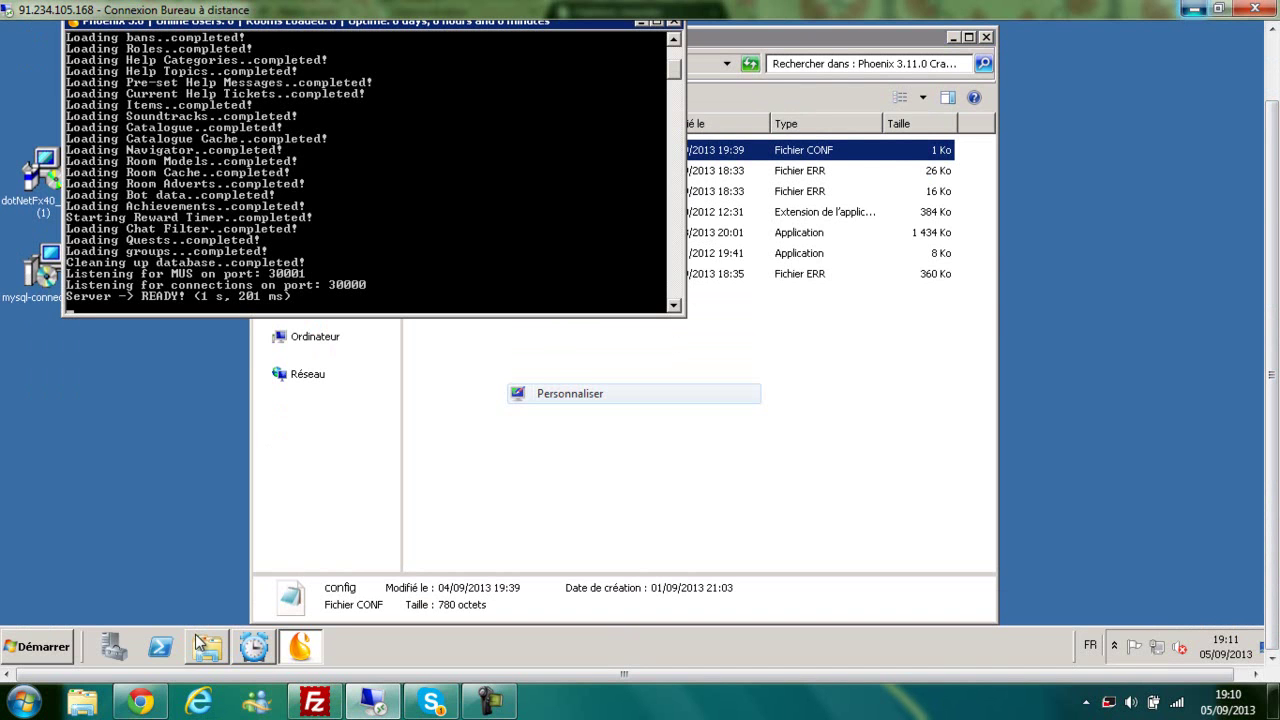
left_click(1194, 9)
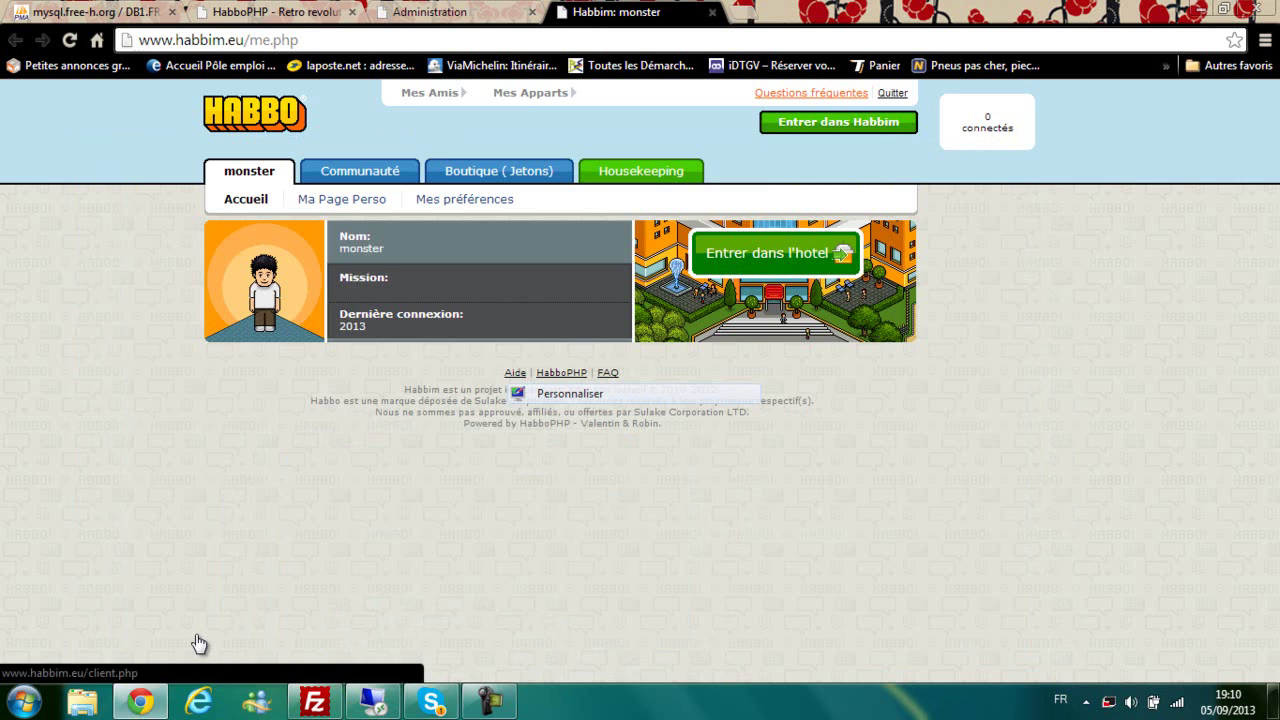
Step: Enter Habbim's hotel client, check the server.php settings, then minimize the client.php window
left_click(838, 122)
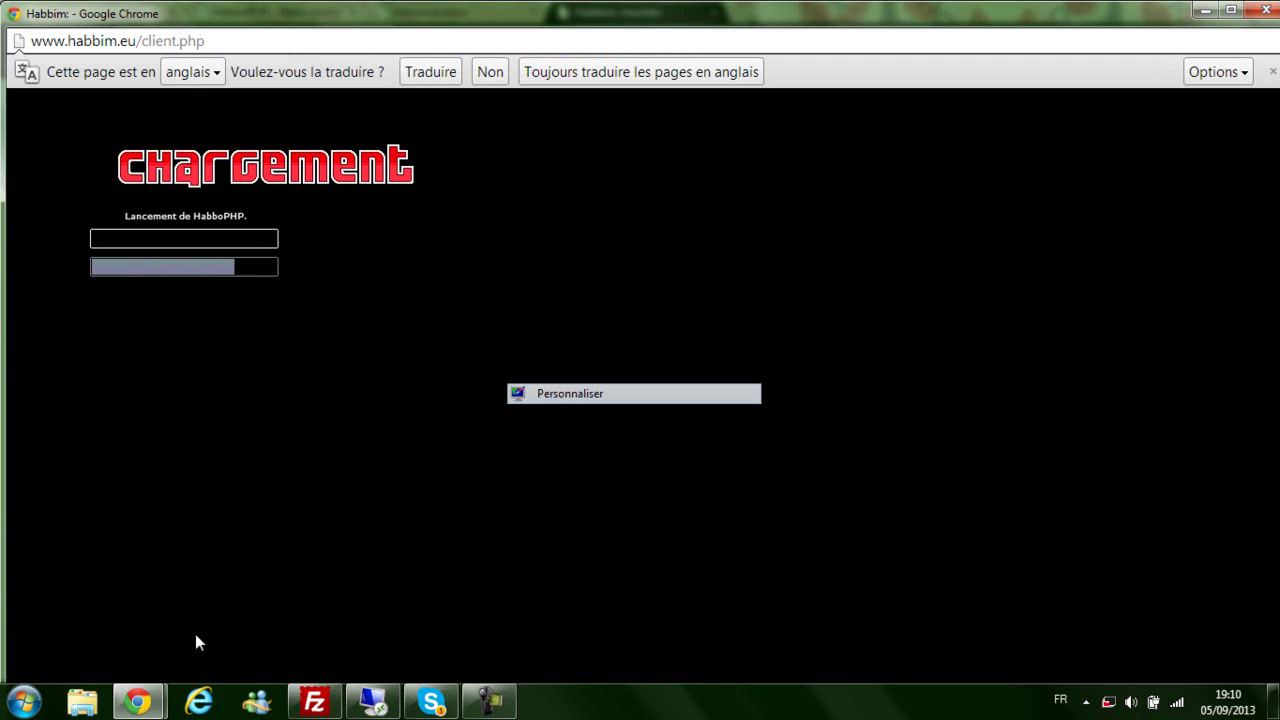
left_click(138, 702)
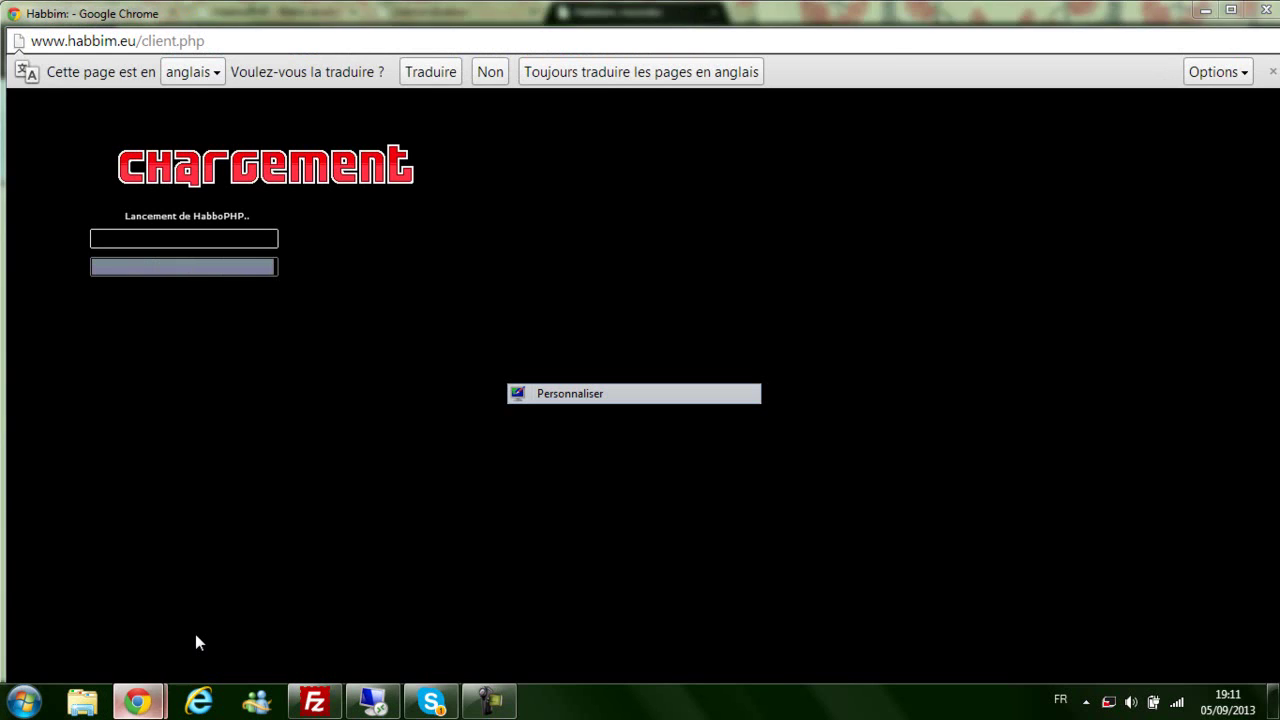
left_click(196, 642)
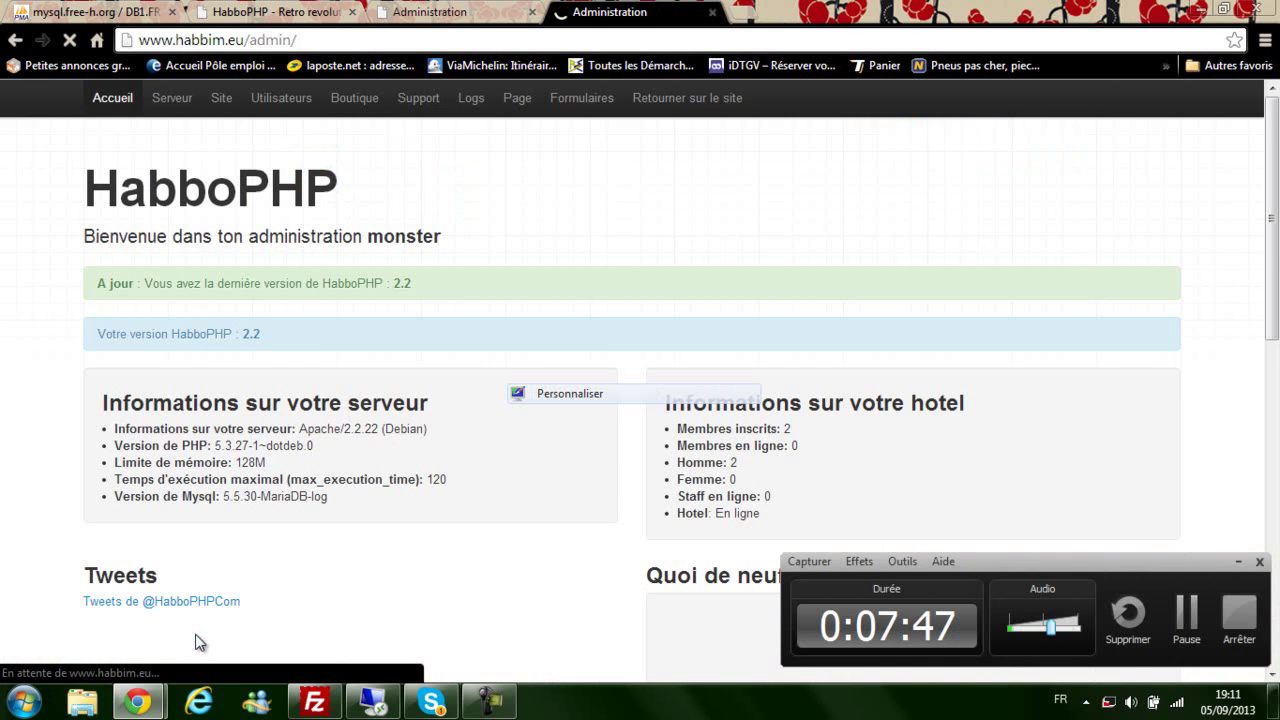
left_click(430, 12)
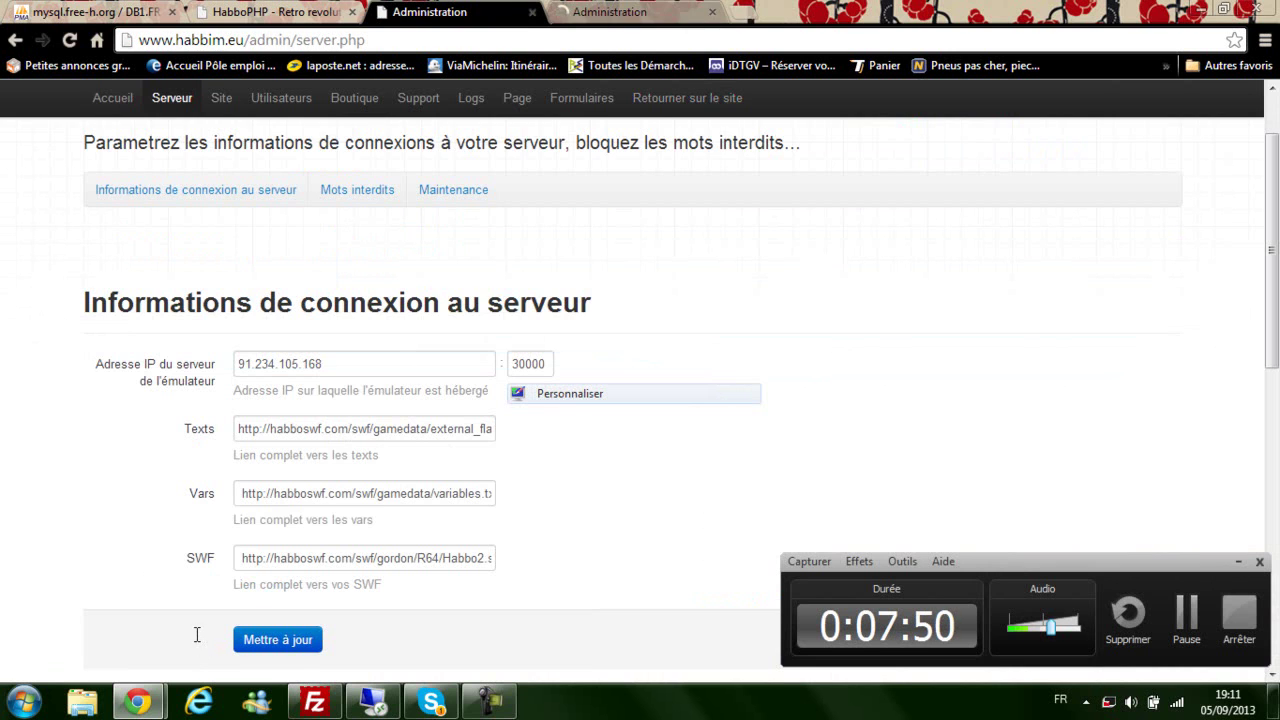
left_click(687, 98)
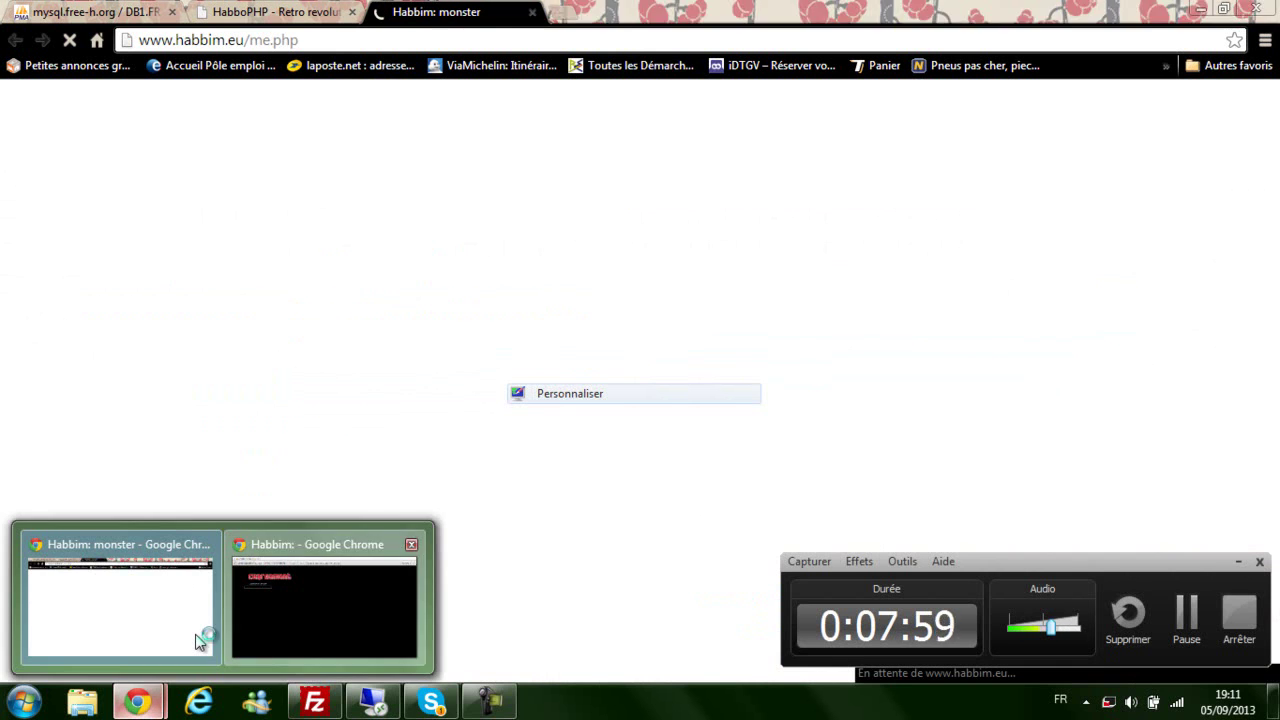
left_click(200, 642)
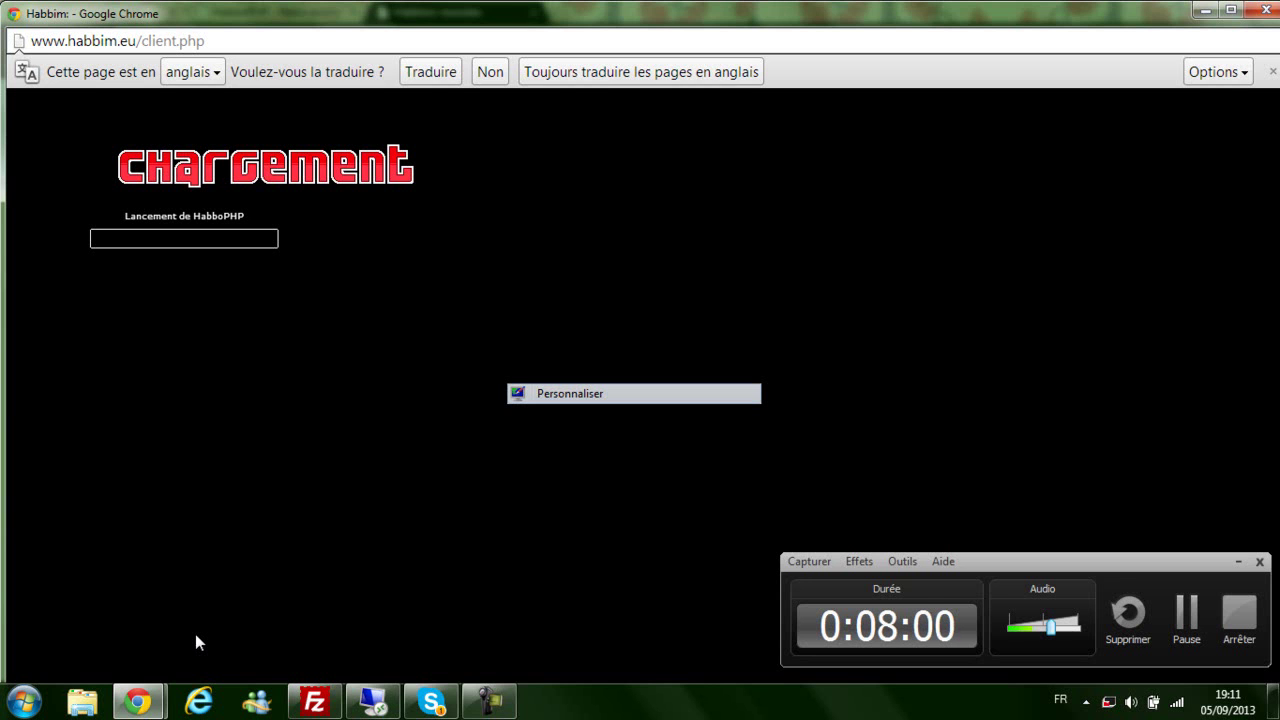
left_click(1206, 10)
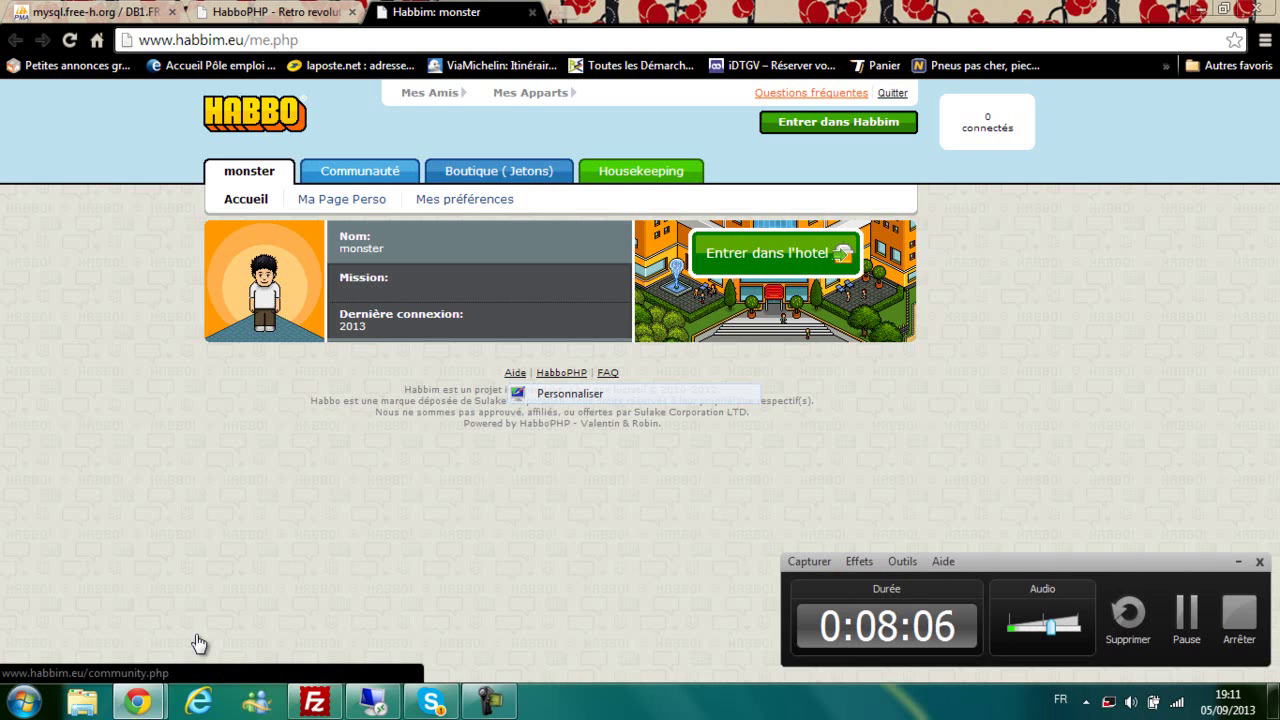
Step: Open the Staff page under Communauté, then switch to FileZilla
left_click(360, 171)
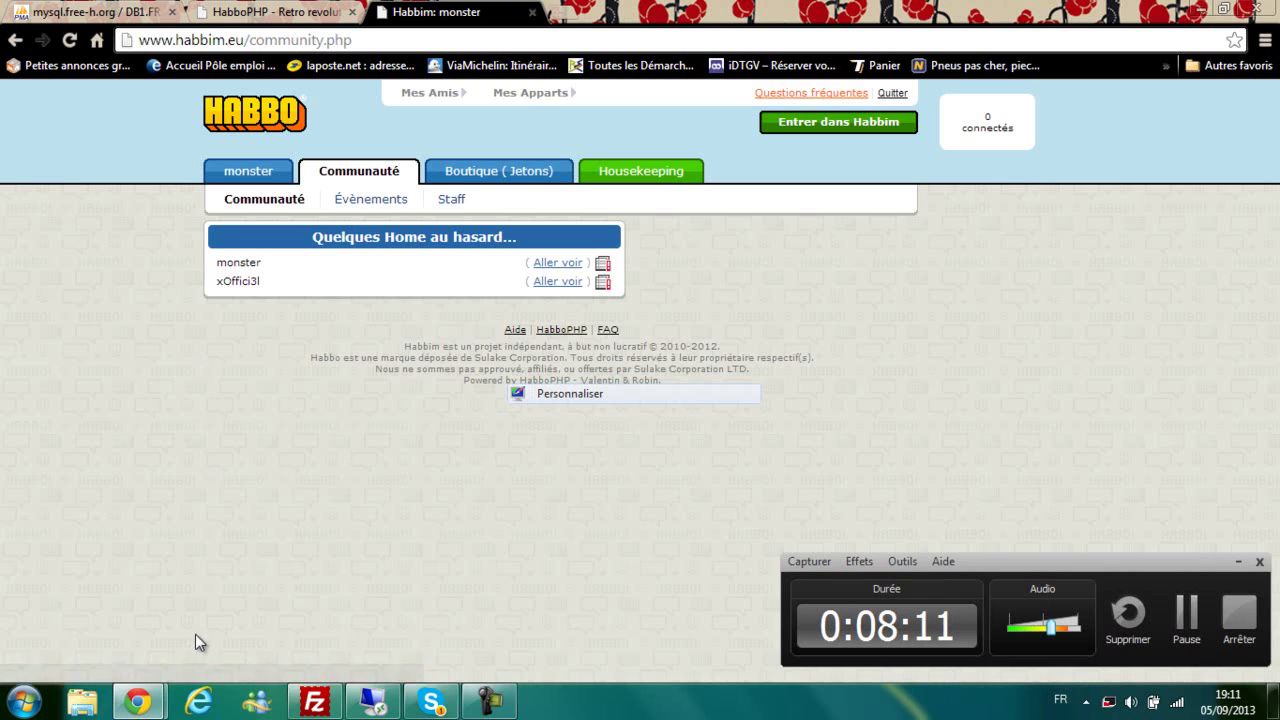
left_click(451, 199)
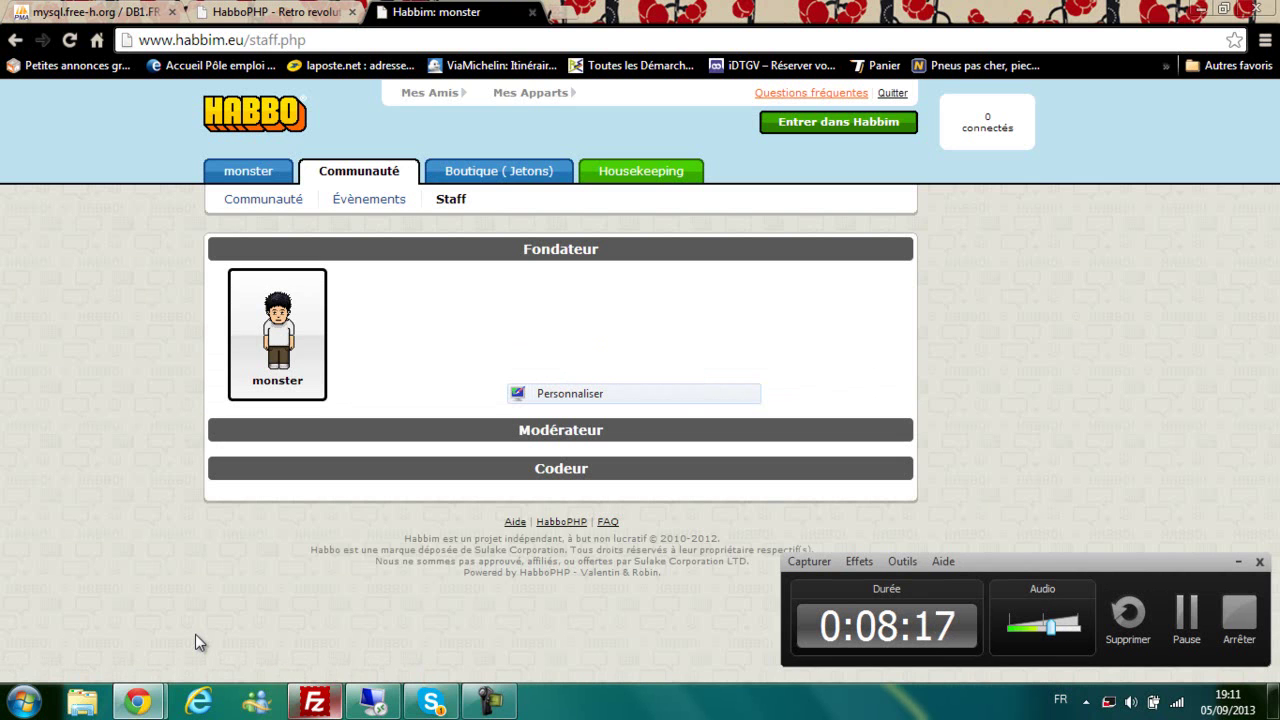
left_click(317, 702)
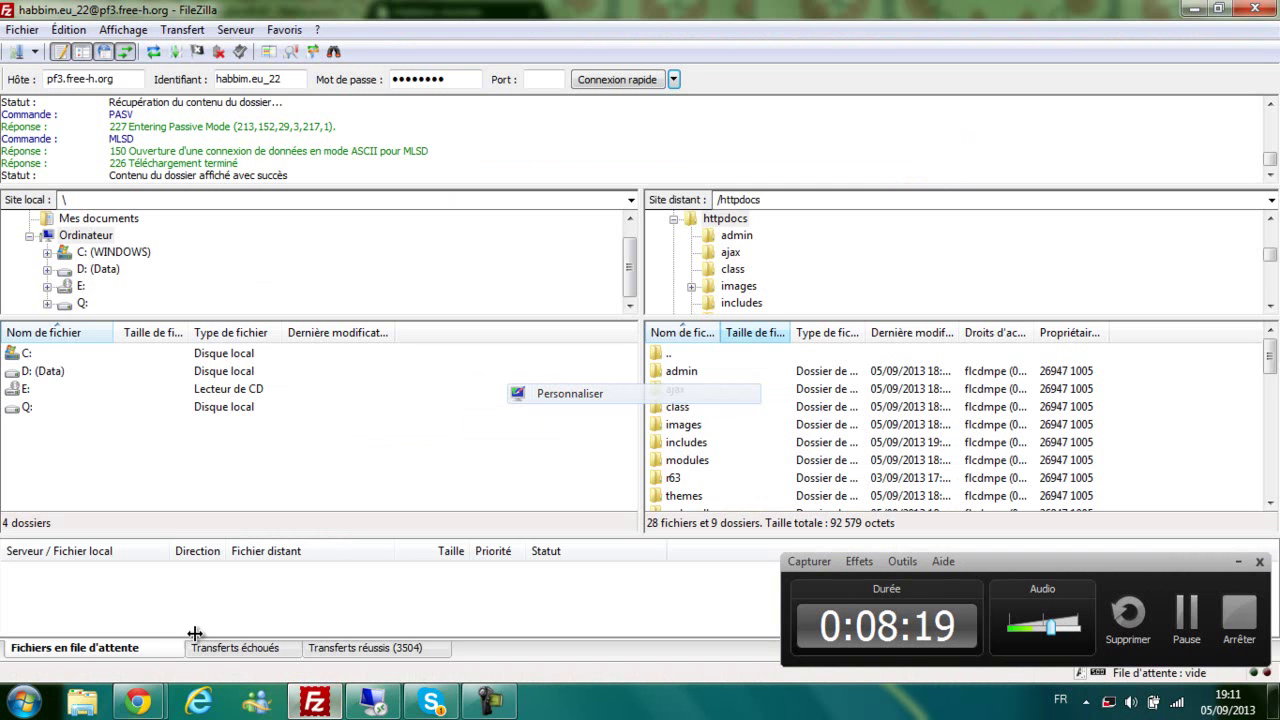
Step: Open staff.php from httpdocs in Notepad via Afficher / Éditer
scroll(955, 430, "down", 10)
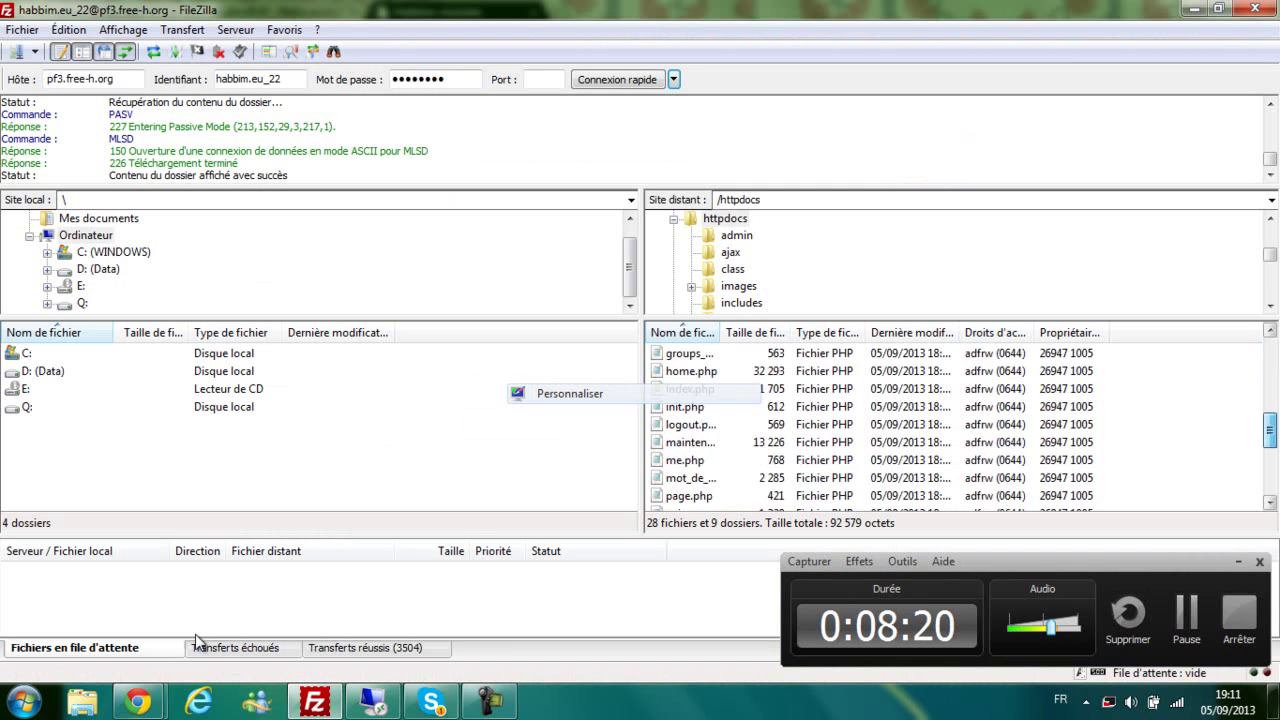
right_click(719, 461)
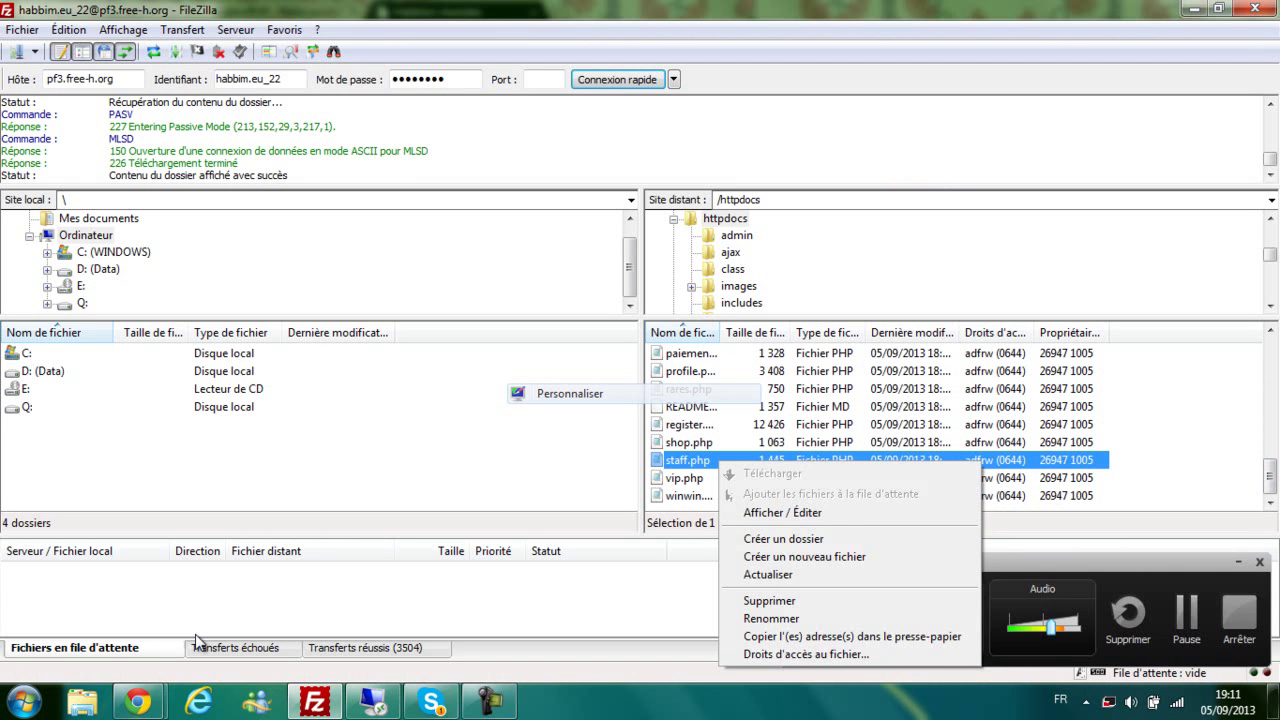
left_click(782, 512)
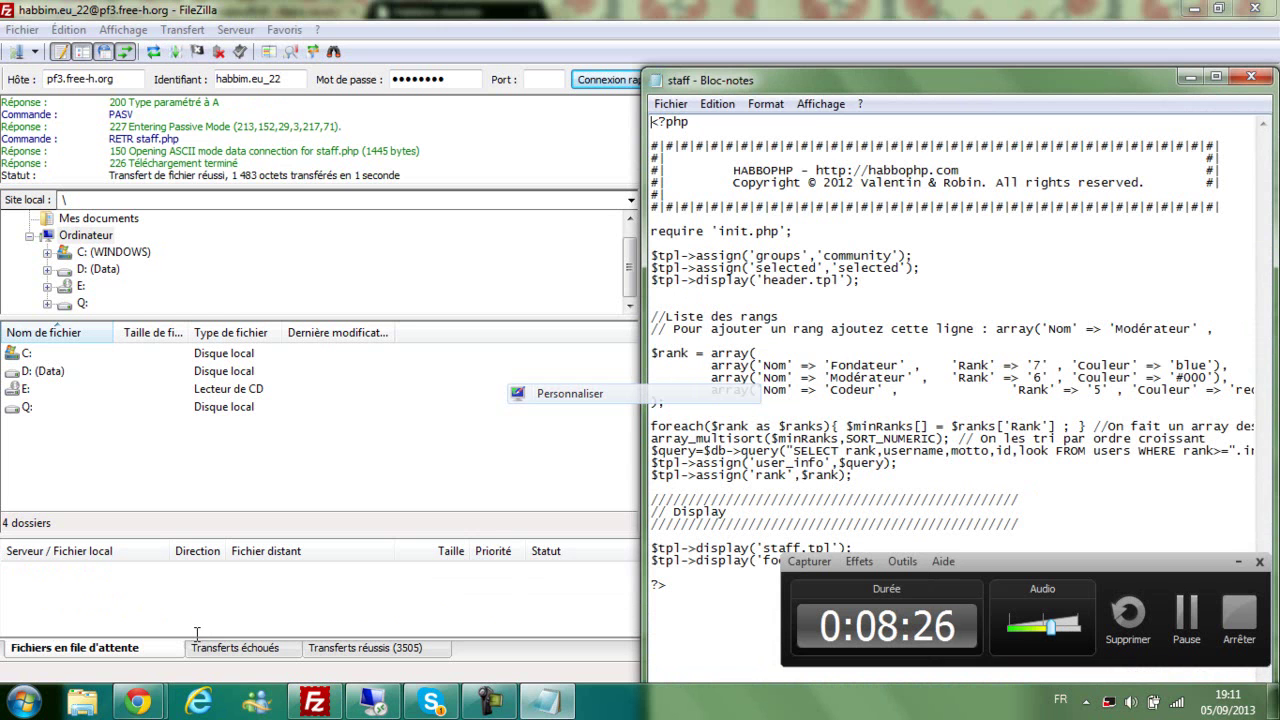
Step: Rename the Codeur rank to Animateur in the $rank array
left_click_drag(880, 80, 625, 65)
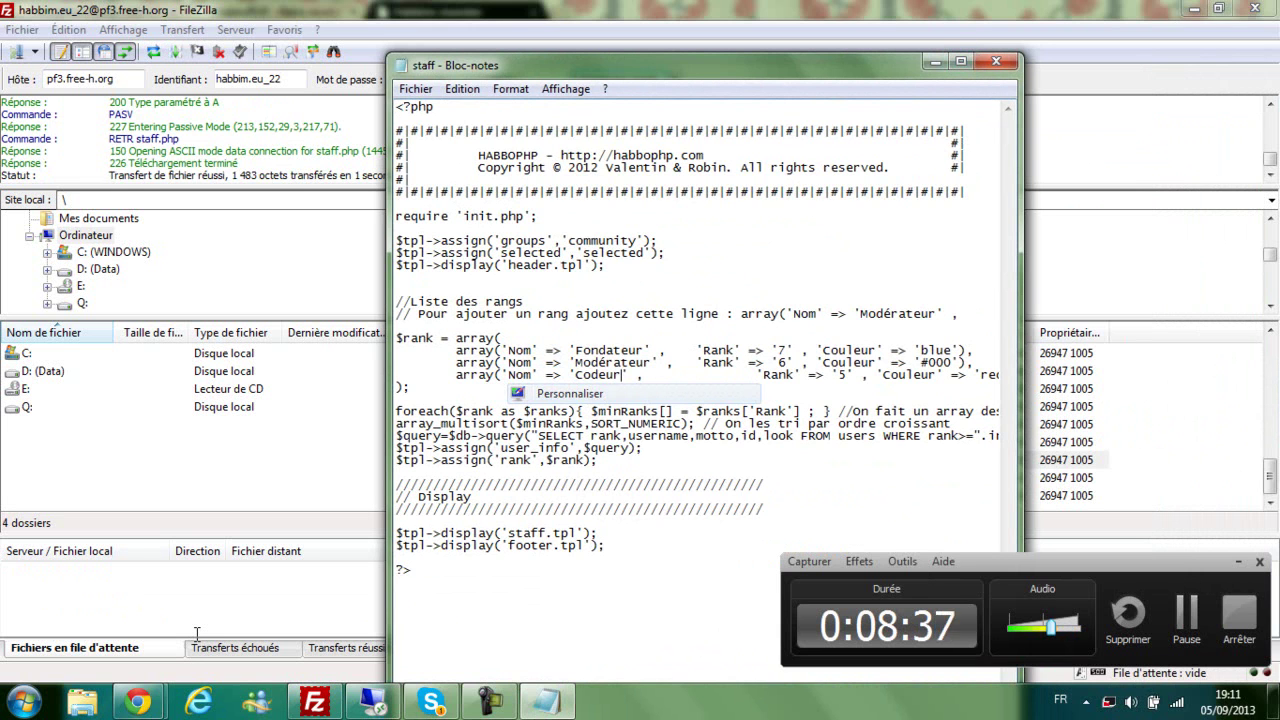
key("BackSpace")
key("BackSpace")
key("BackSpace")
key("BackSpace")
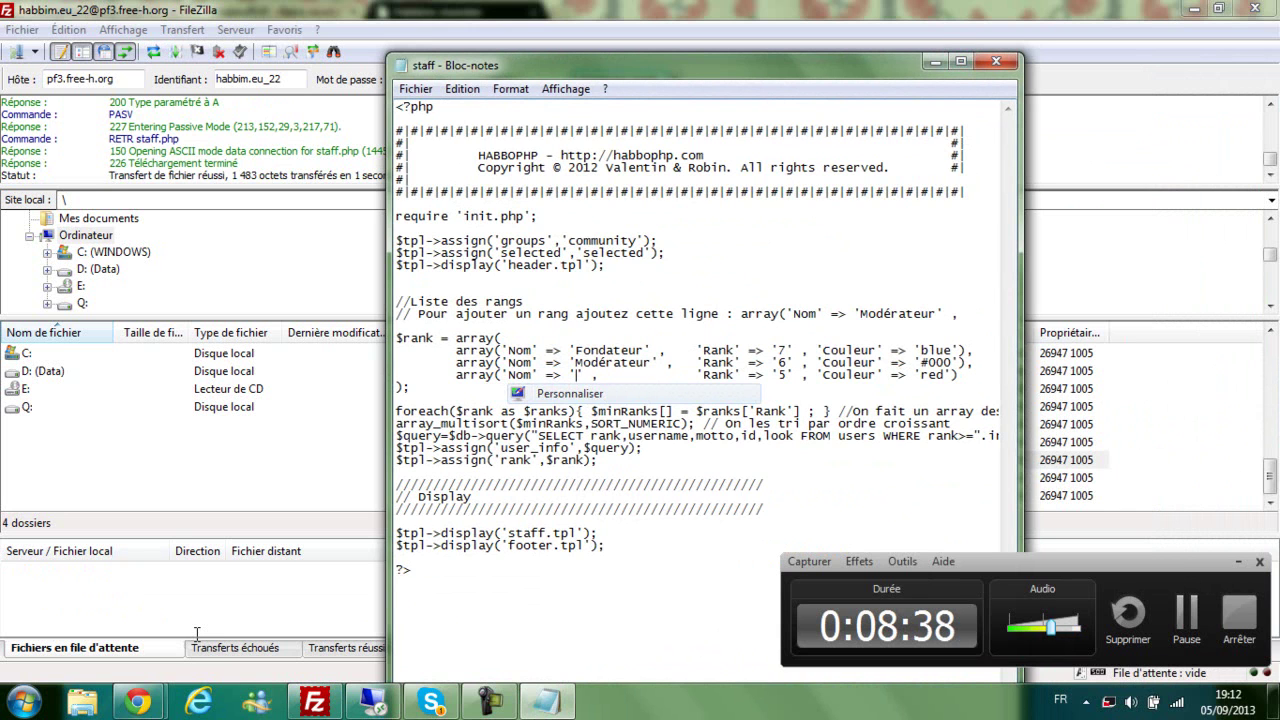
type("Animateur")
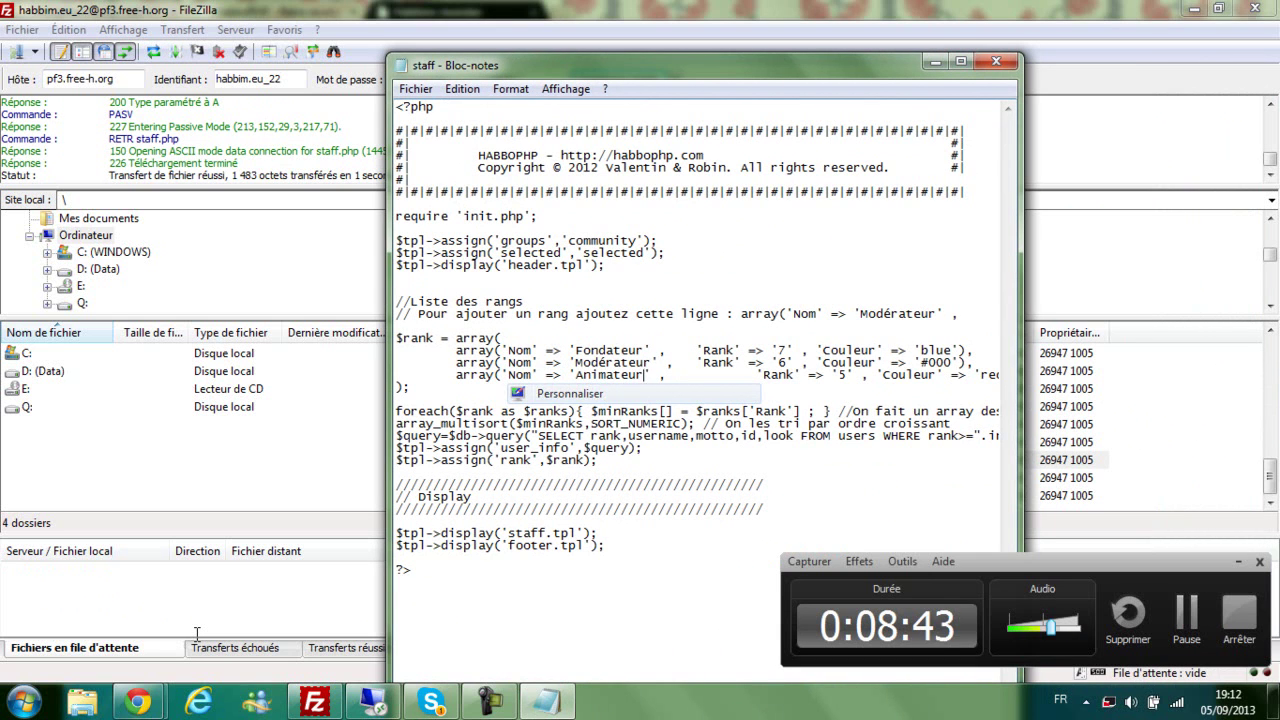
key("Up")
key("Up")
Step: Copy the example array(...) rank line from the comment
left_click_drag(741, 314, 921, 314)
left_click(771, 351)
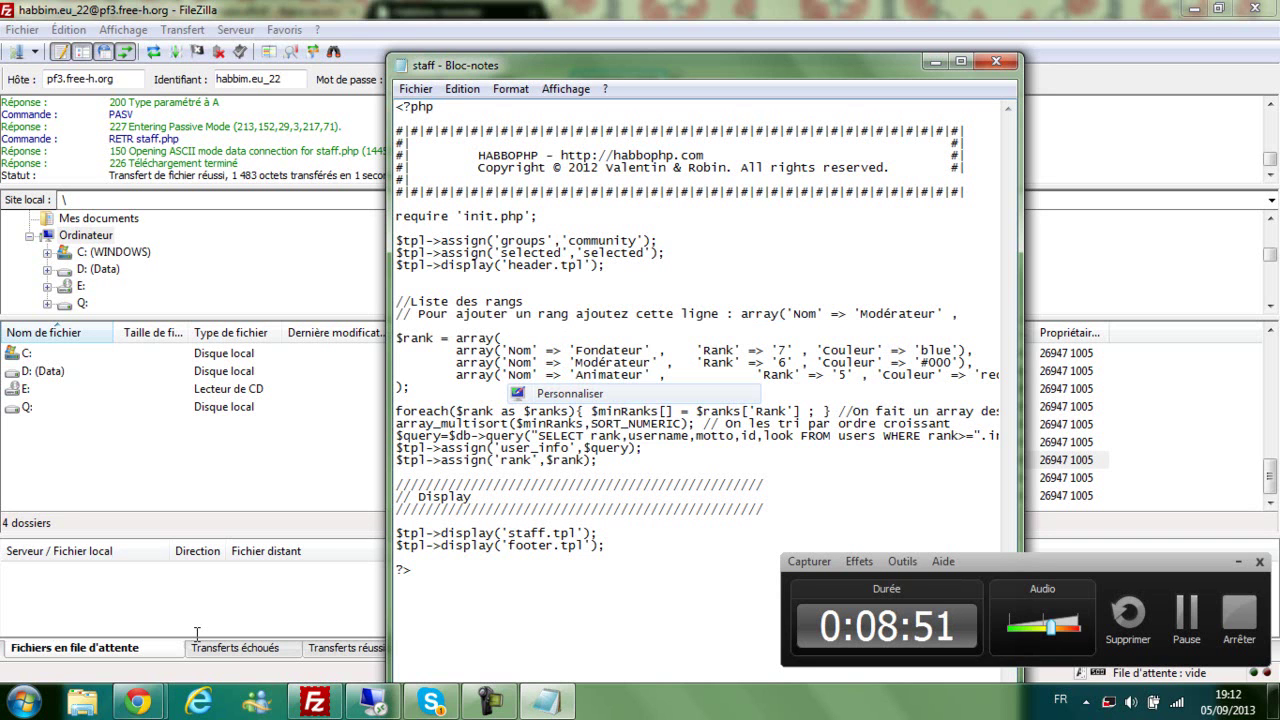
left_click_drag(748, 314, 787, 314)
left_click(854, 314)
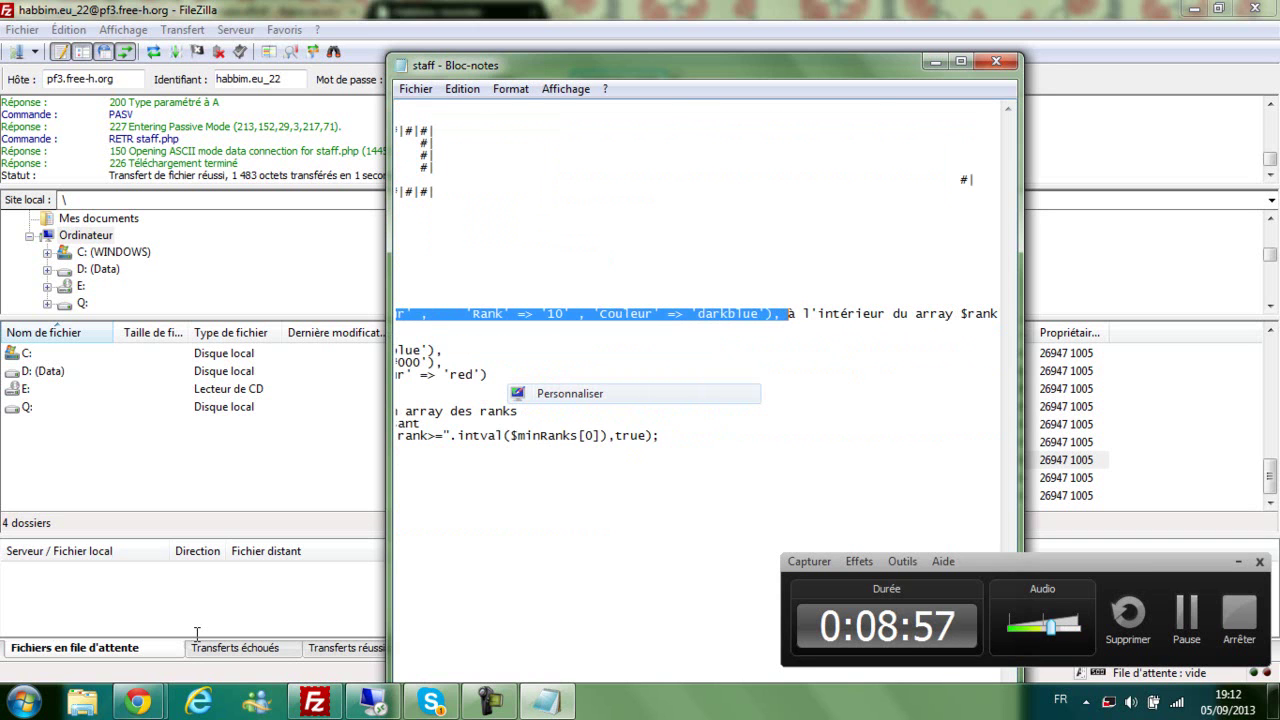
right_click(744, 309)
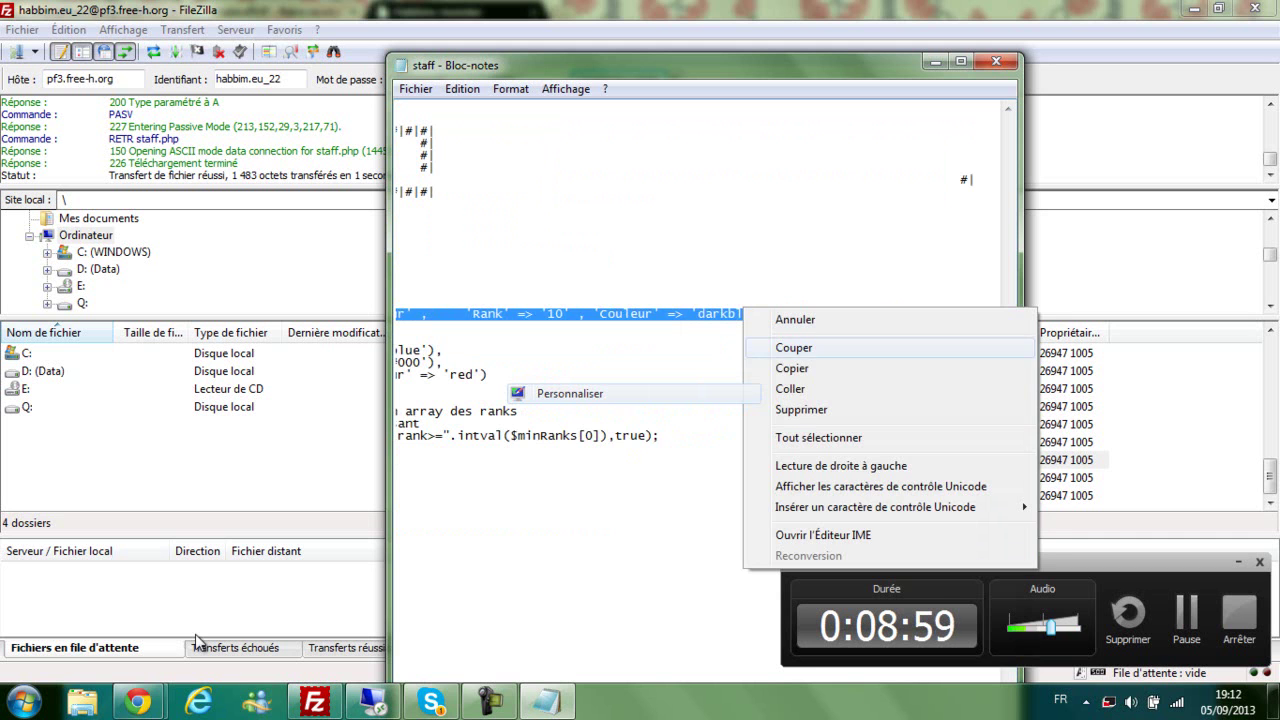
left_click(795, 368)
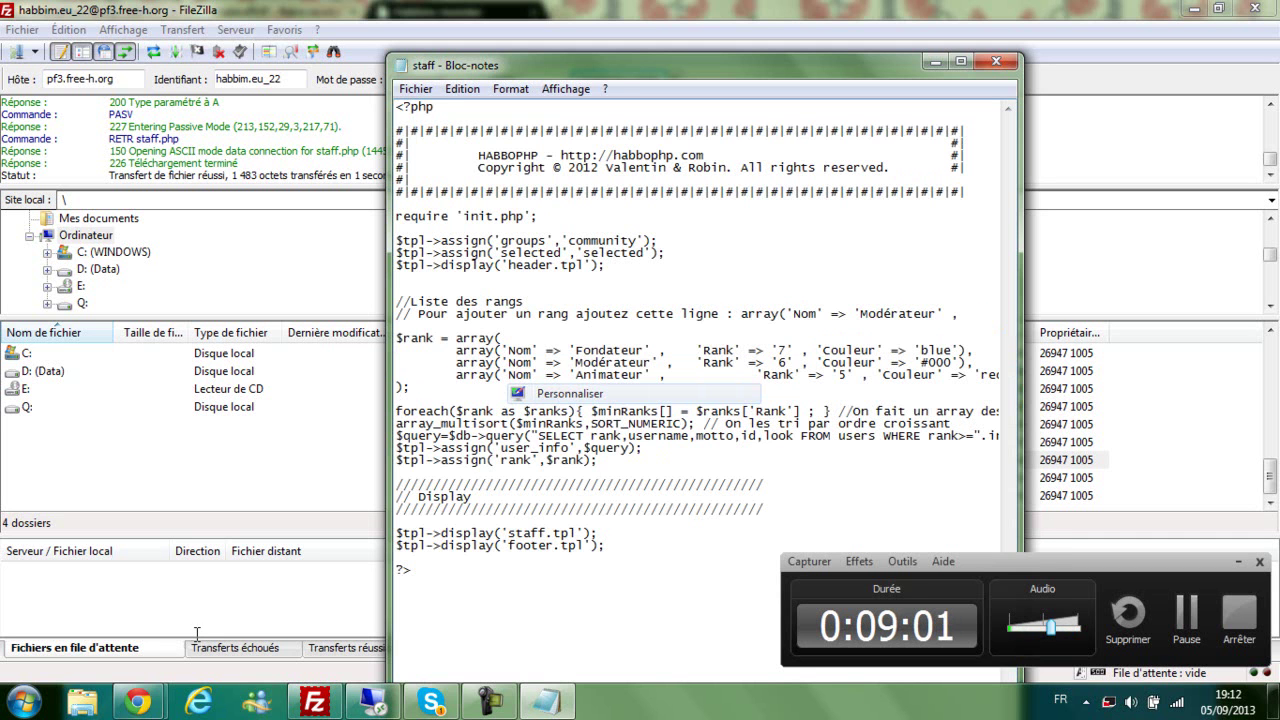
Step: Paste the copied rank line below the Animateur entry
key("shift+End")
key("End")
key("Home")
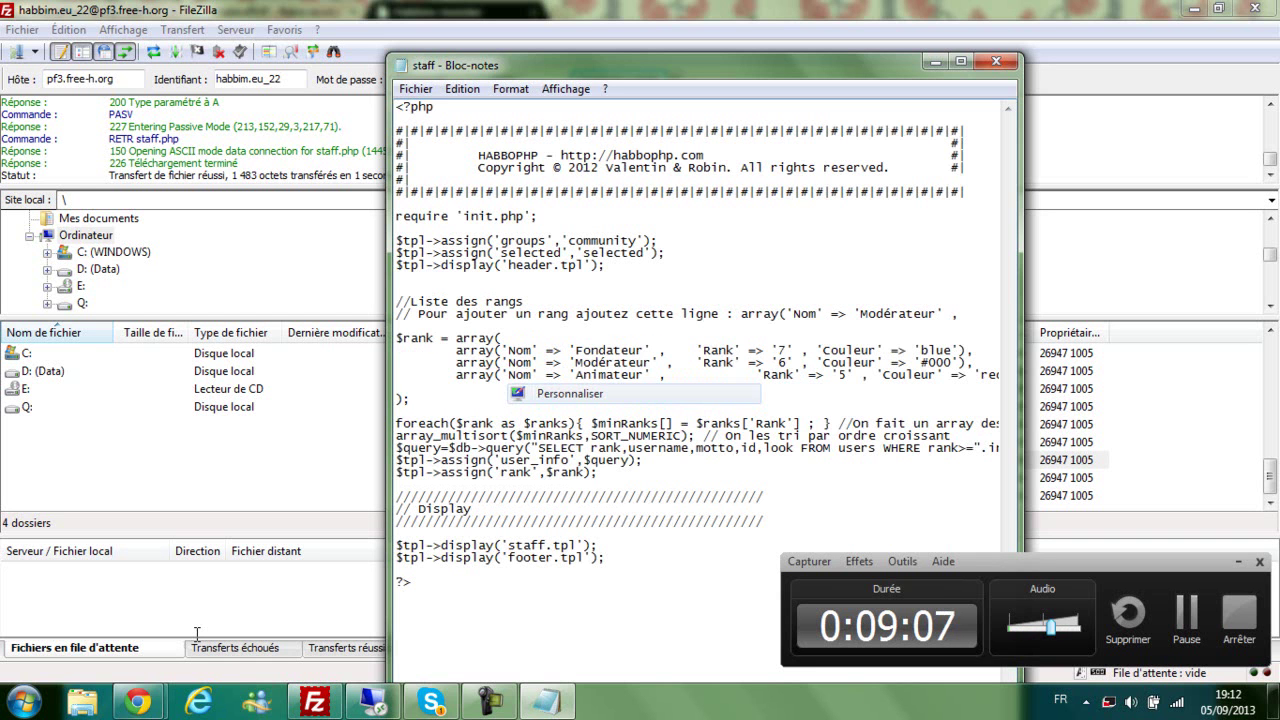
key("Menu")
key("Return")
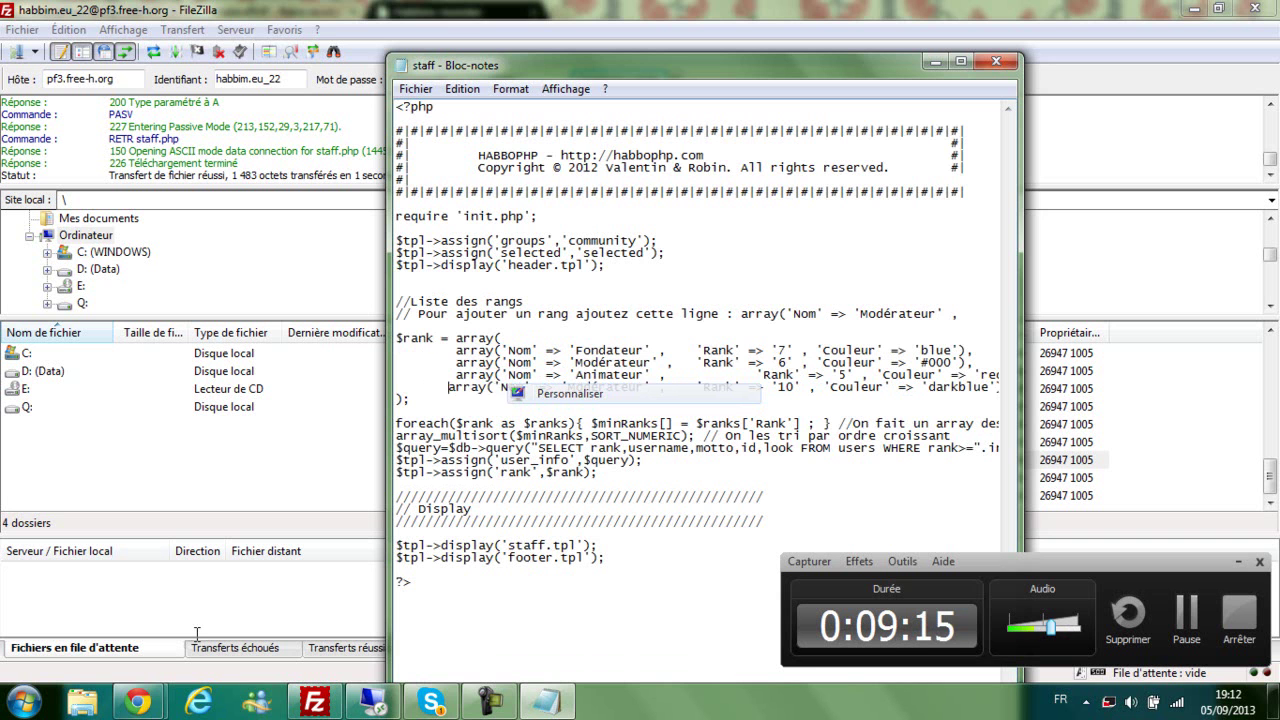
Step: Change the new line's rank from 10 to 4 and its name to 'Game manager'
left_click_drag(660, 65, 399, 56)
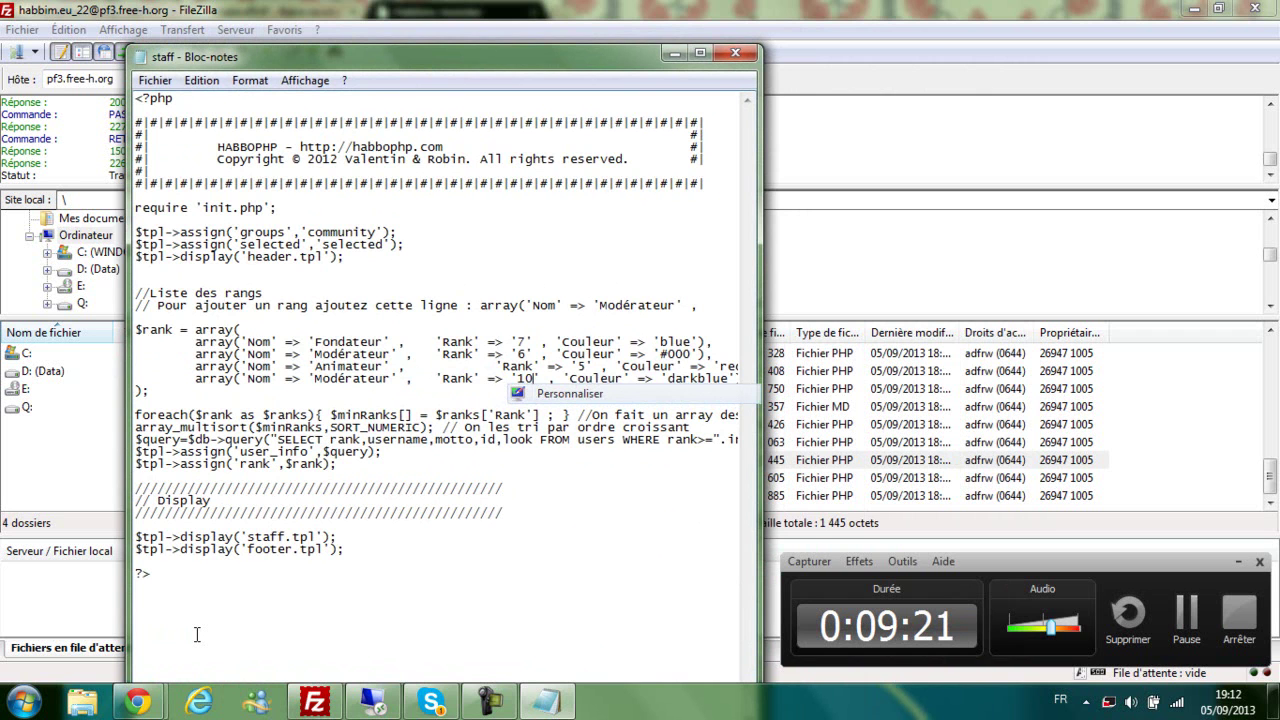
key("BackSpace")
key("BackSpace")
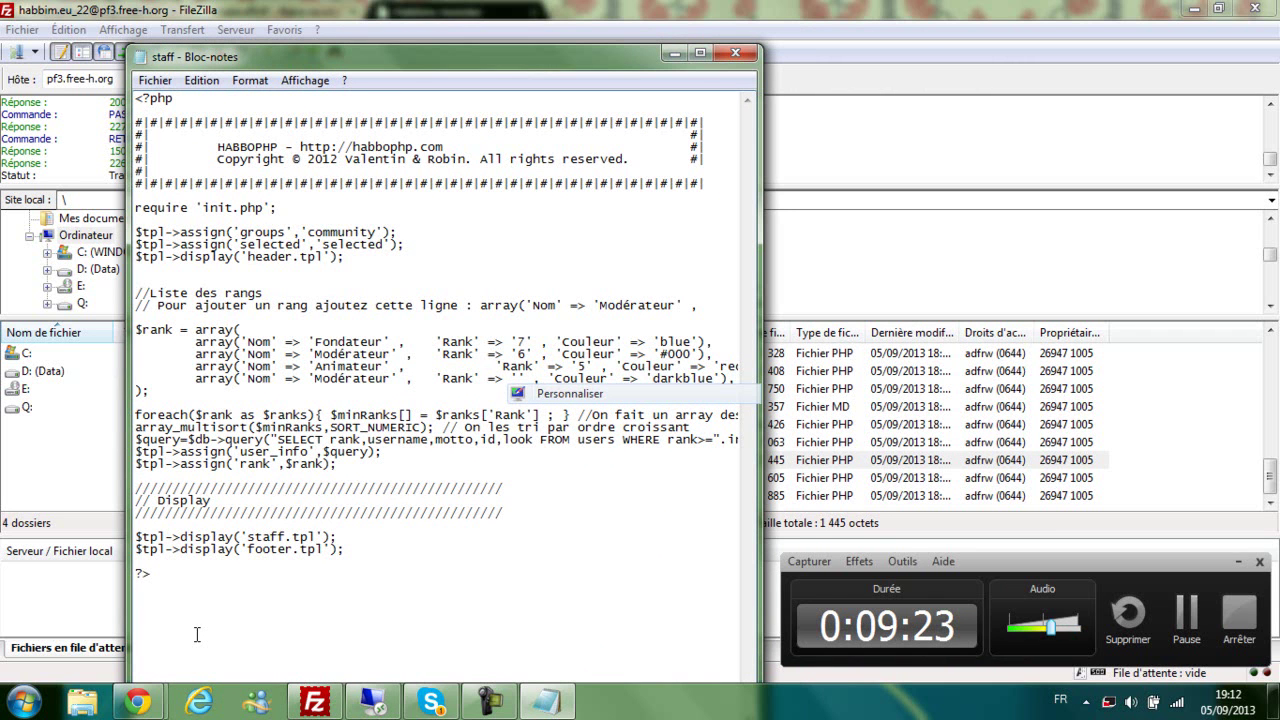
type("4")
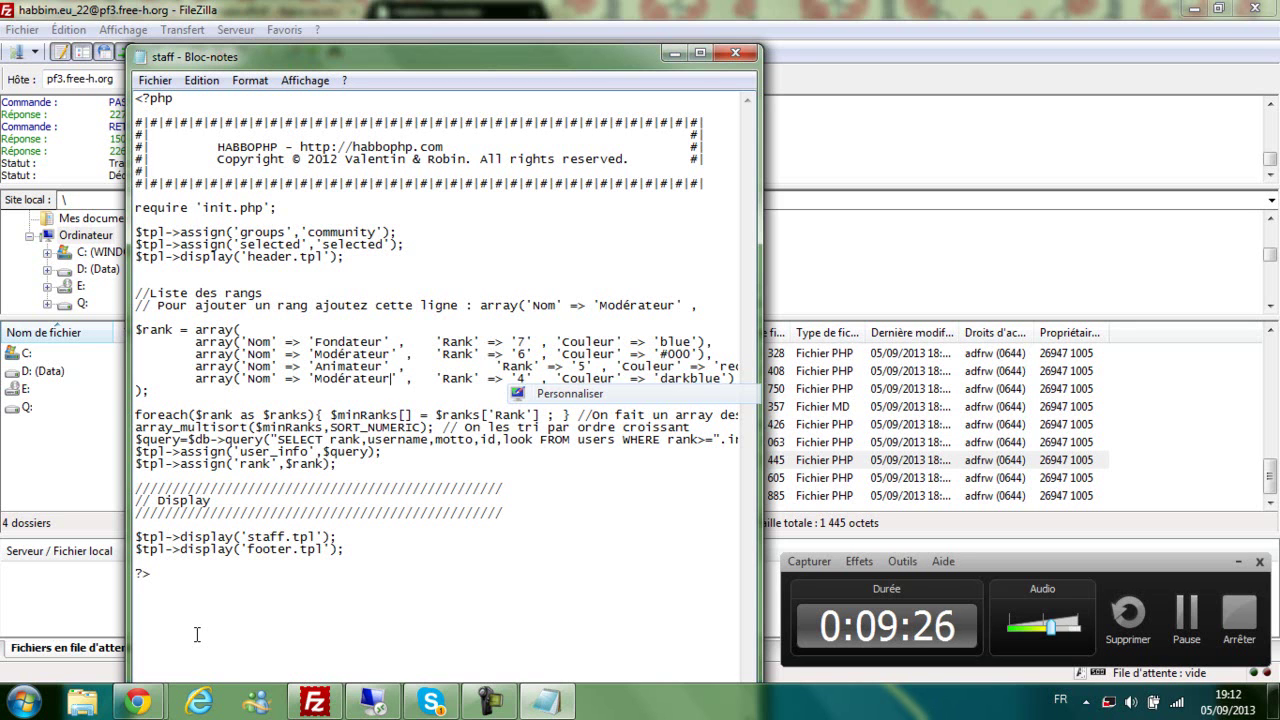
key("Left")
key("Left")
key("Left")
key("Left")
key("Left")
key("Left")
key("Left")
key("Left")
key("Left")
key("Left")
key("Left")
key("Left")
key("Left")
key("Left")
key("Left")
key("BackSpace")
key("BackSpace")
key("BackSpace")
key("BackSpace")
key("BackSpace")
key("BackSpace")
key("BackSpace")
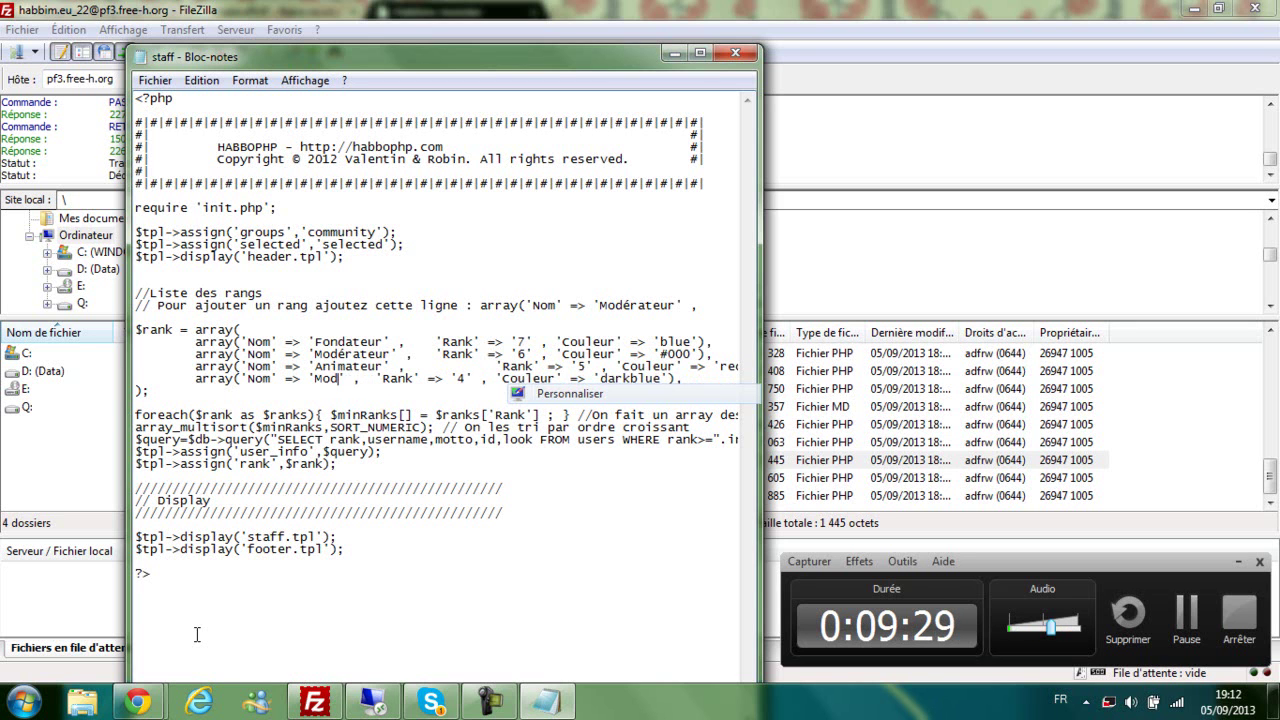
type("Game ma")
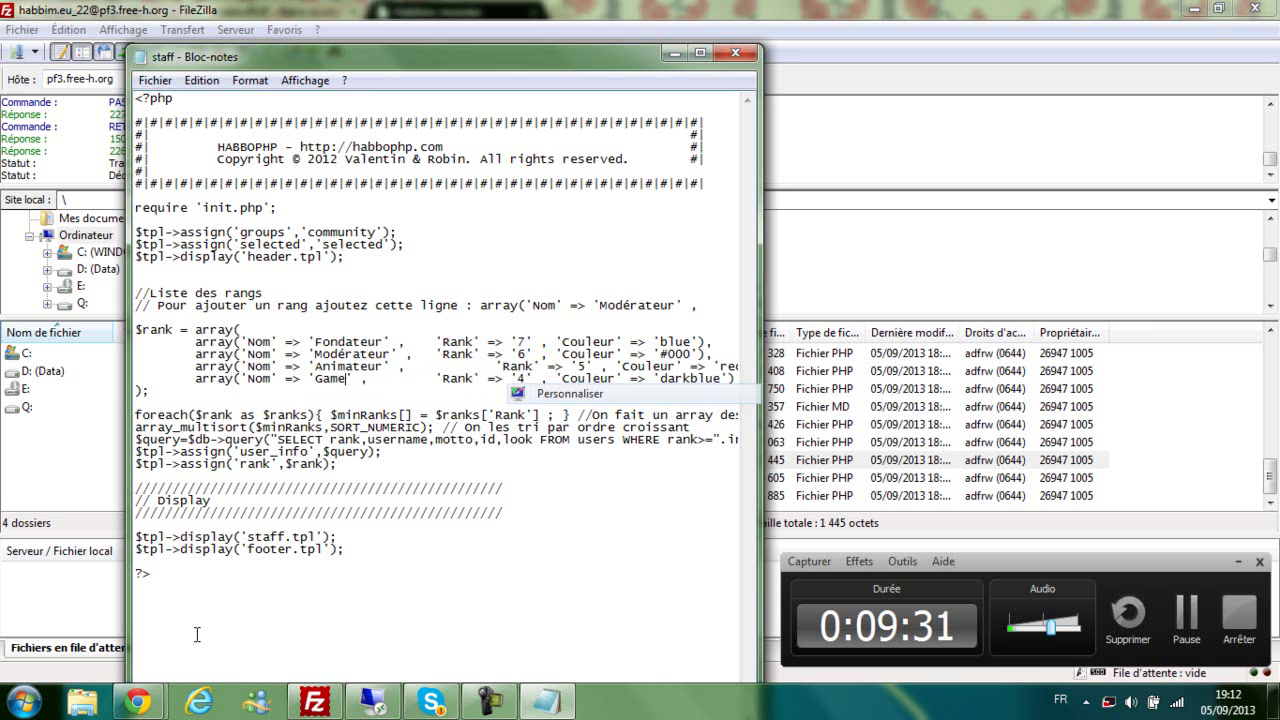
type("nager")
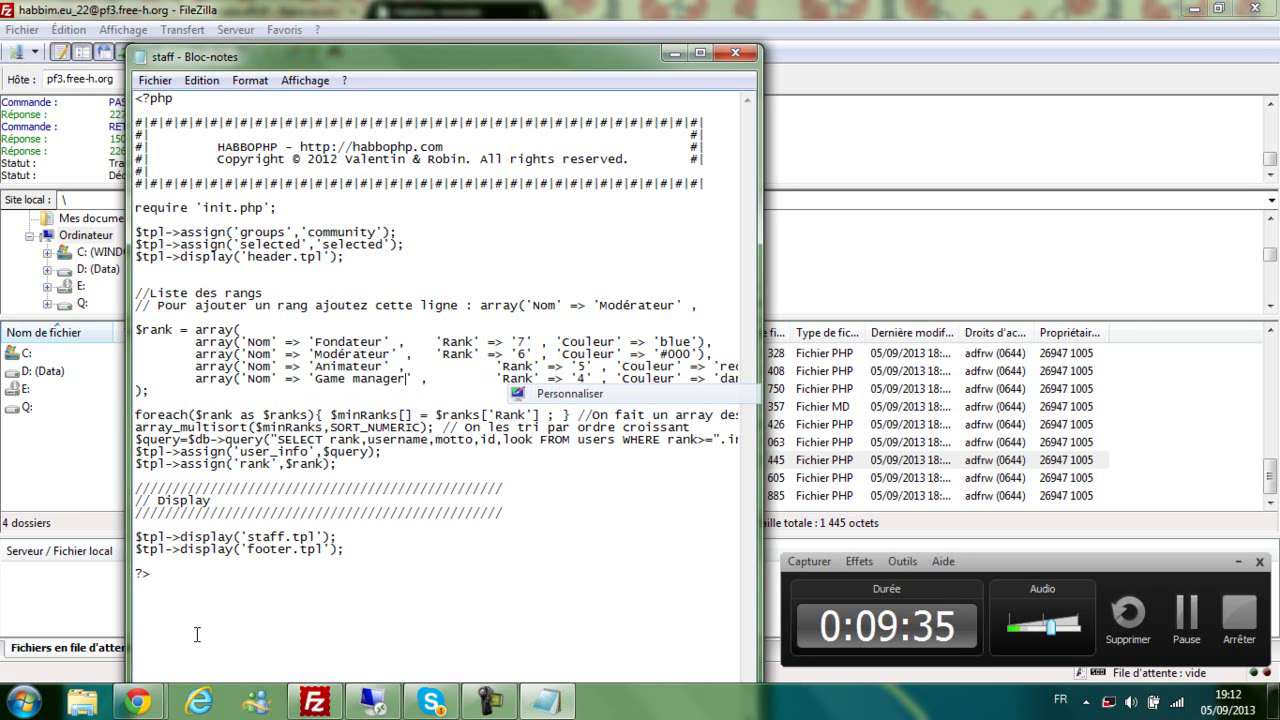
key("Right")
key("Right")
key("Right")
key("Right")
key("Right")
key("Right")
key("Right")
key("Right")
key("Right")
key("Right")
key("Right")
key("Right")
key("Right")
key("Right")
key("Right")
key("Right")
key("Right")
key("Right")
key("Right")
key("Right")
key("shift+Right")
key("shift+Right")
key("shift+Right")
key("shift+Right")
key("shift+Right")
key("shift+Right")
key("shift+Right")
key("shift+Right")
key("shift+Right")
key("shift+Right")
key("shift+Right")
key("shift+Right")
key("shift+Right")
key("shift+Right")
key("shift+Right")
key("shift+Right")
key("shift+Right")
key("shift+Right")
key("shift+Right")
key("shift+Right")
key("shift+Up")
key("shift+Down")
key("Right")
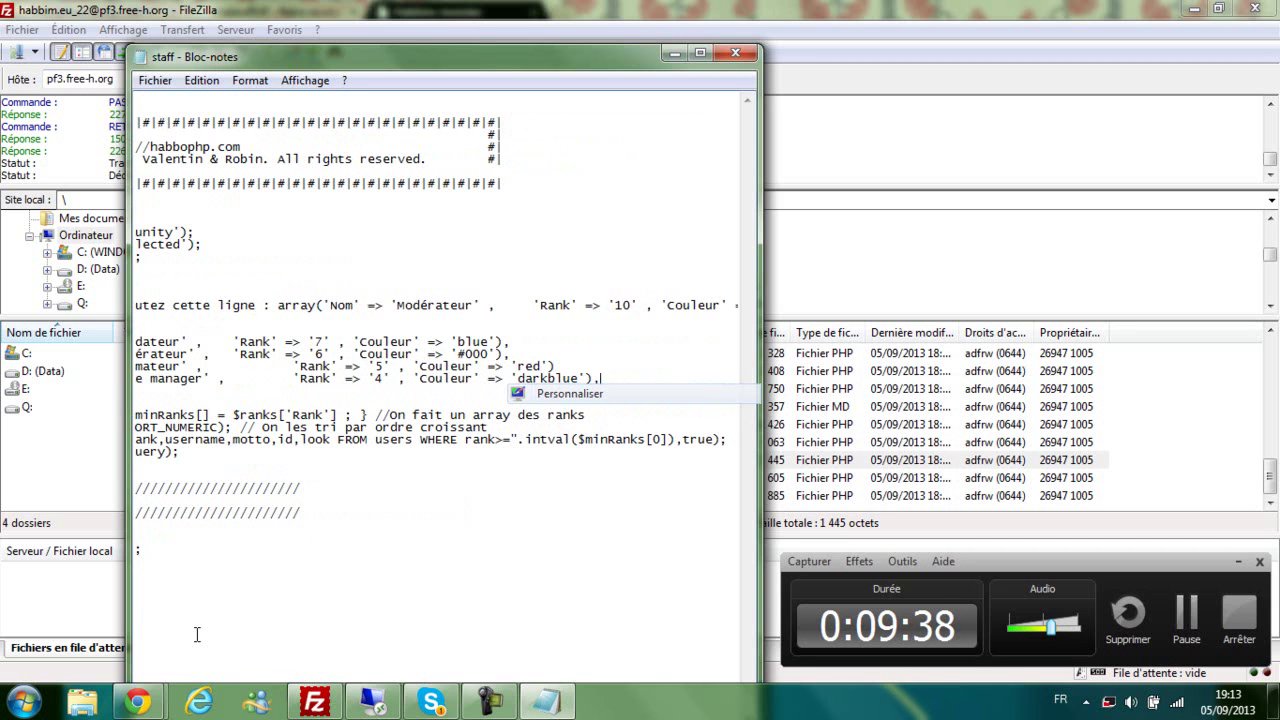
key("Down")
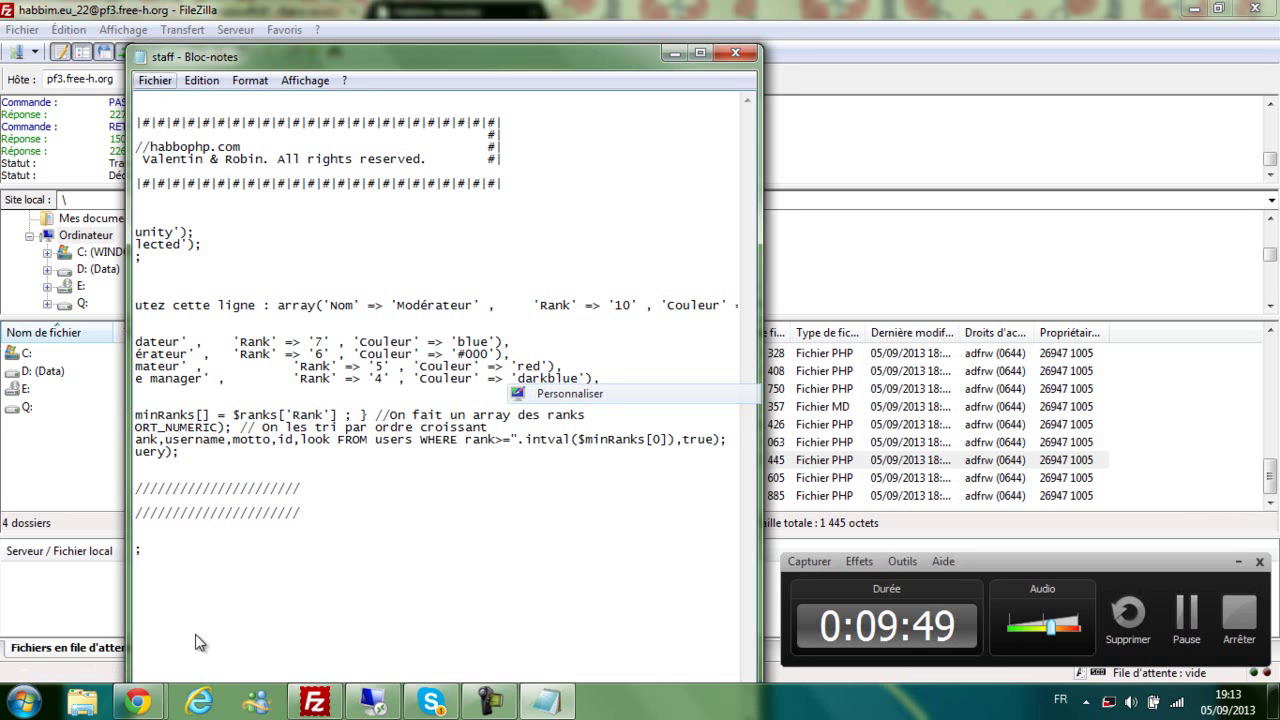
Step: Save staff.php, close Notepad, confirm the upload, and bring the Habbim staff page forward
key("alt+f")
key("Down")
key("Down")
key("Return")
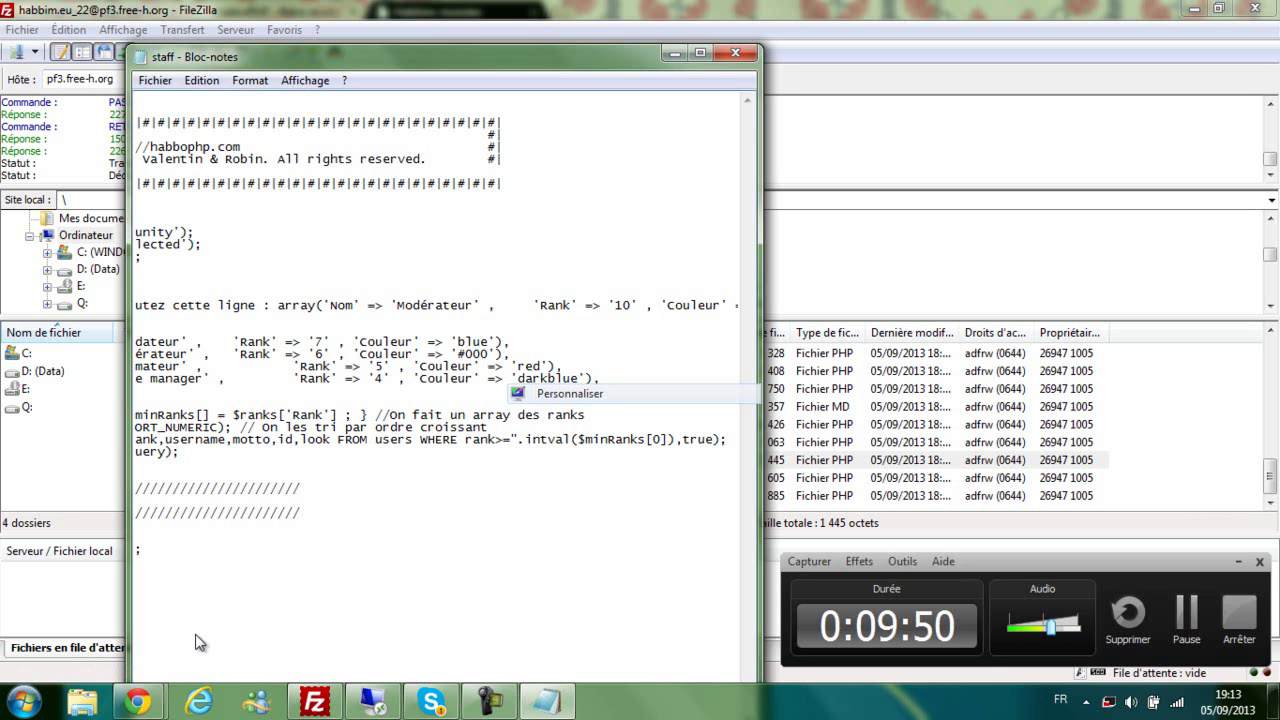
key("alt+F4")
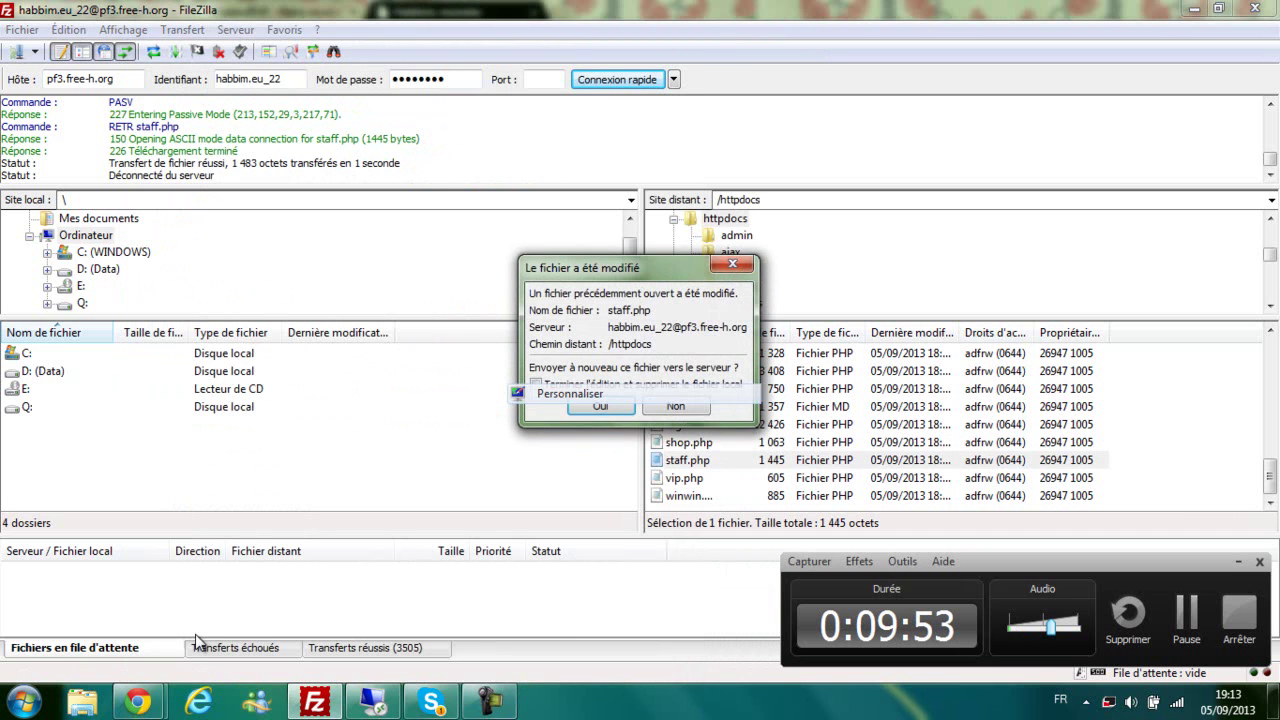
key("Return")
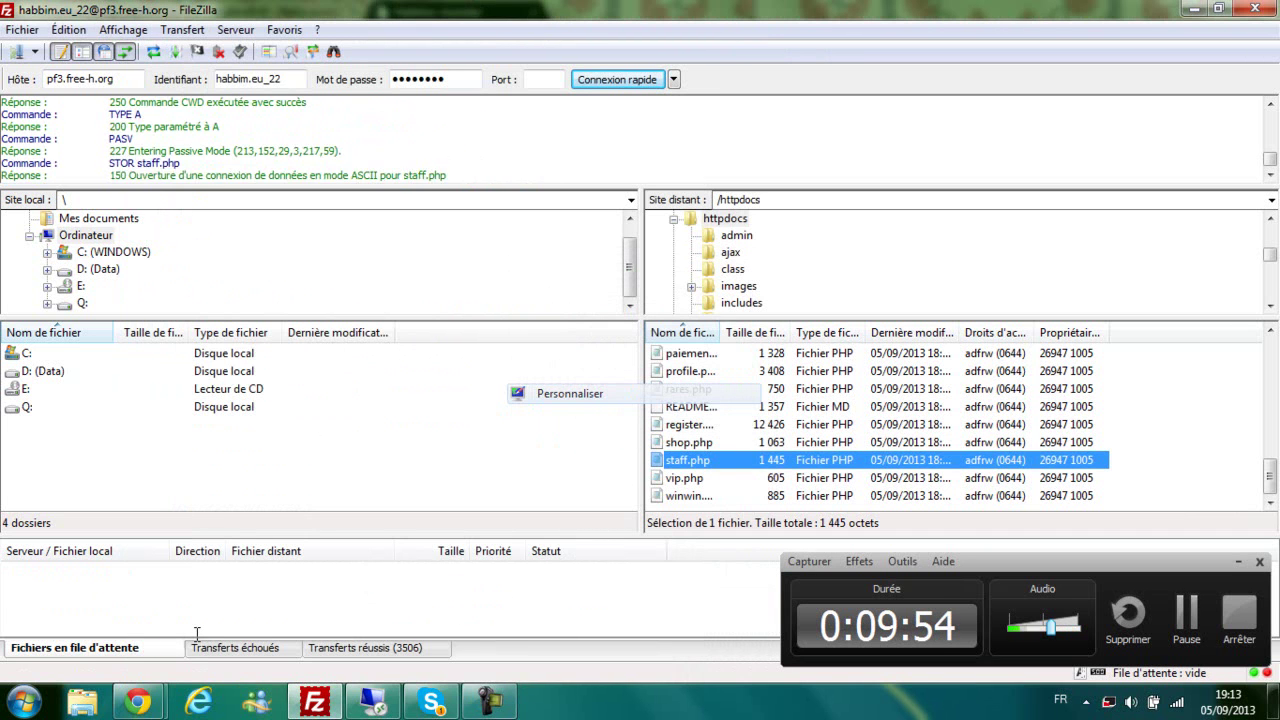
left_click(140, 702)
left_click(196, 642)
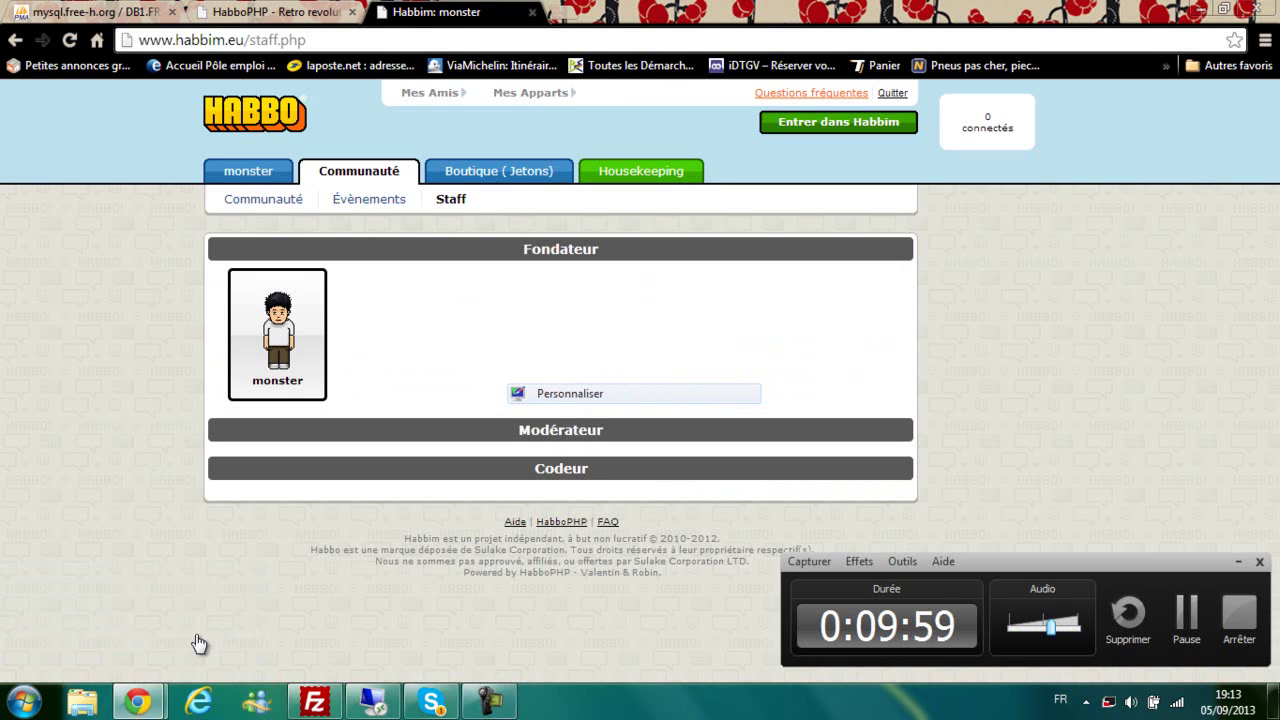
Step: Reload staff.php to see the Animateur and Game manager ranks, then open me.php
key("F5")
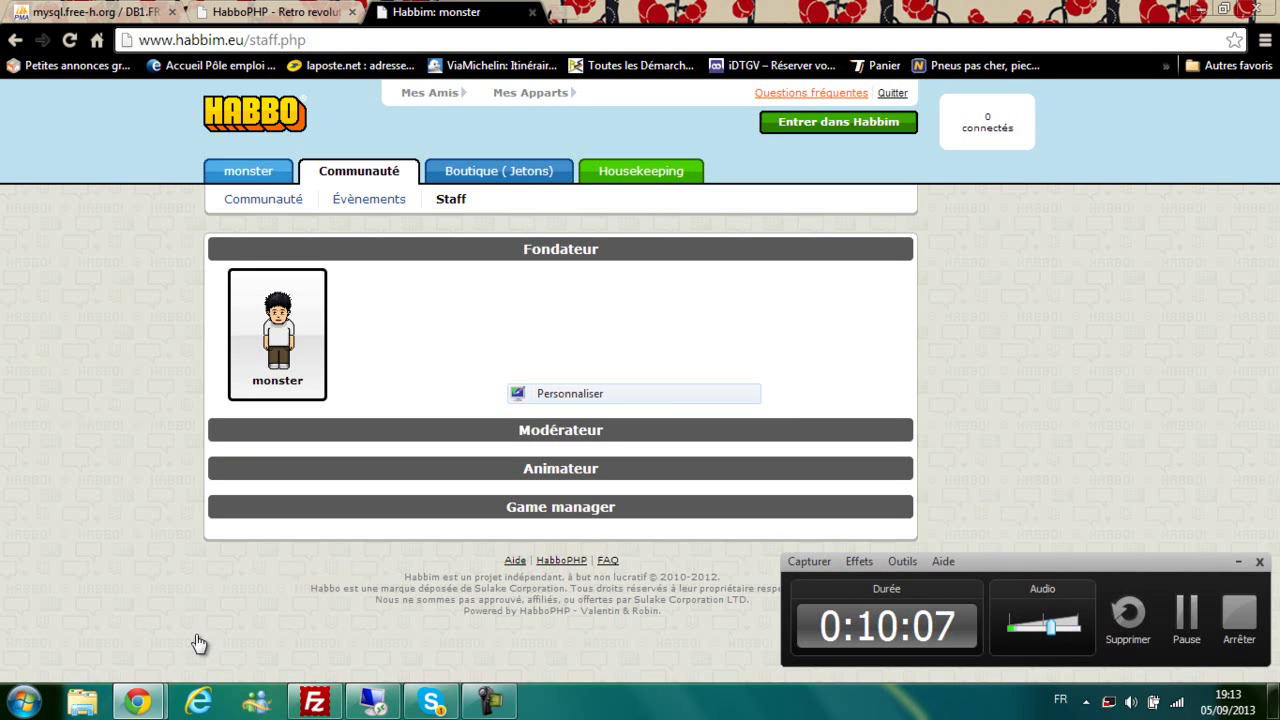
left_click(248, 171)
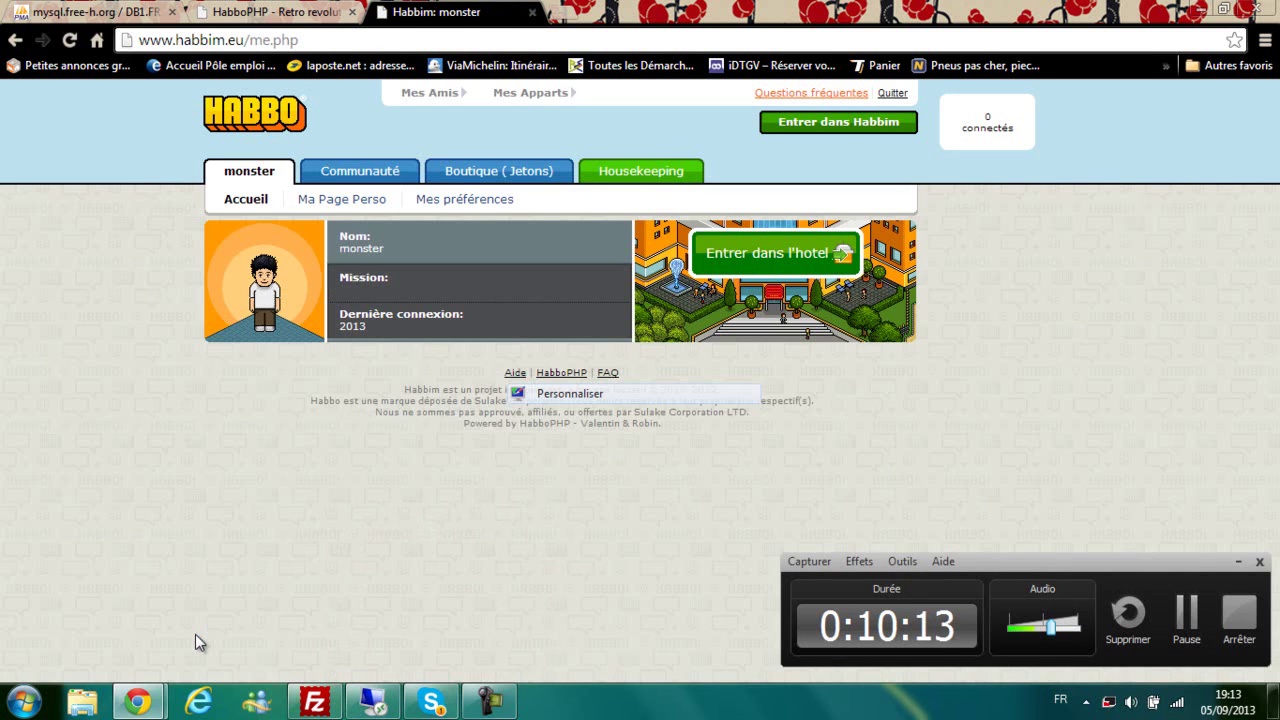
key("alt+Tab")
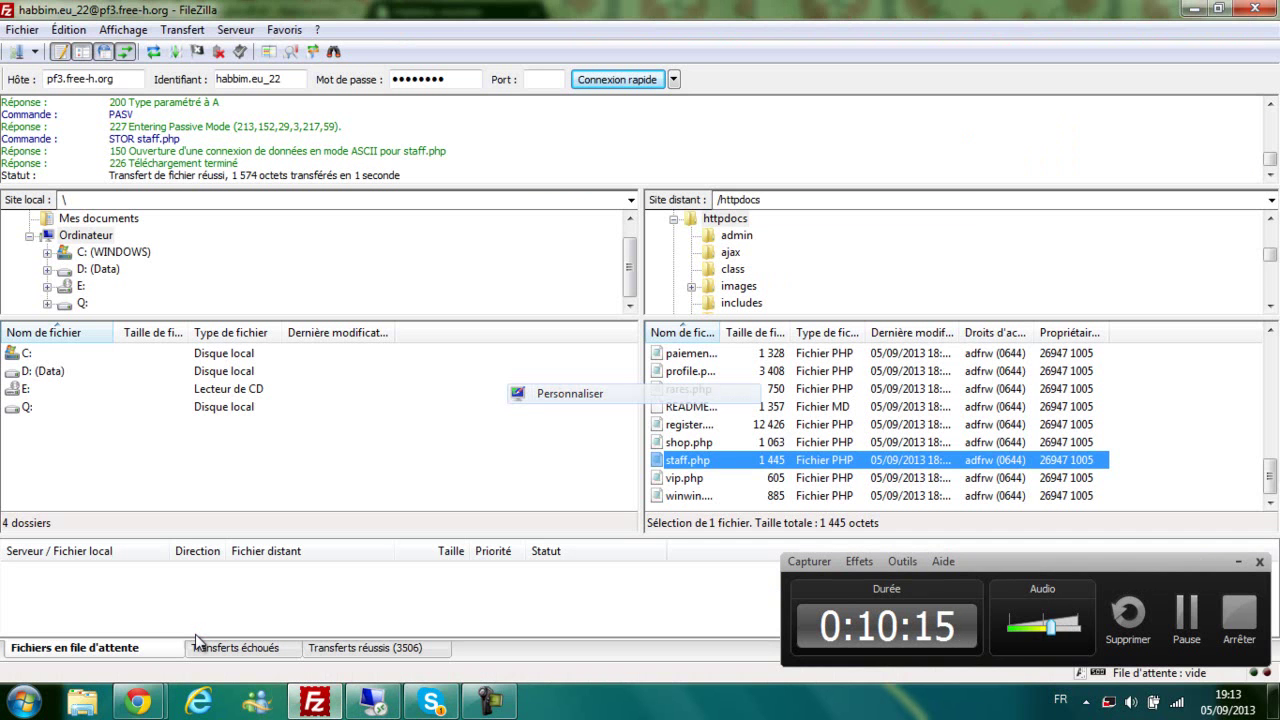
key("alt+Tab")
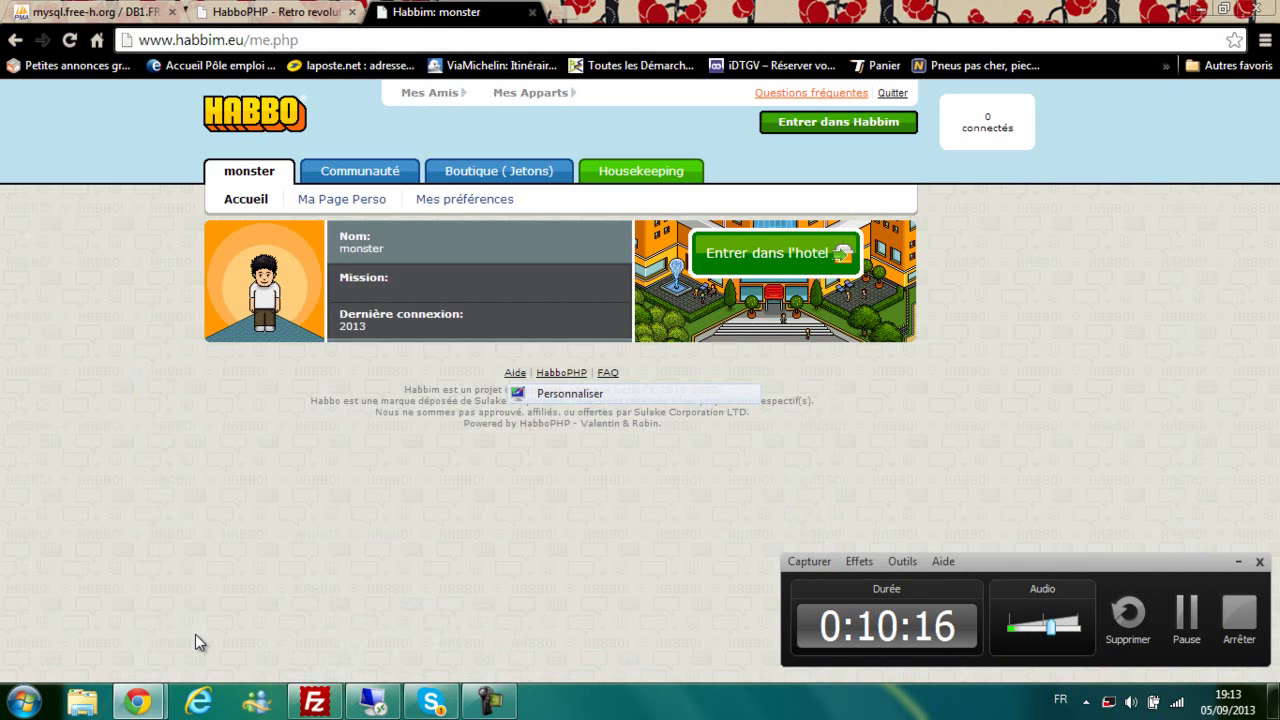